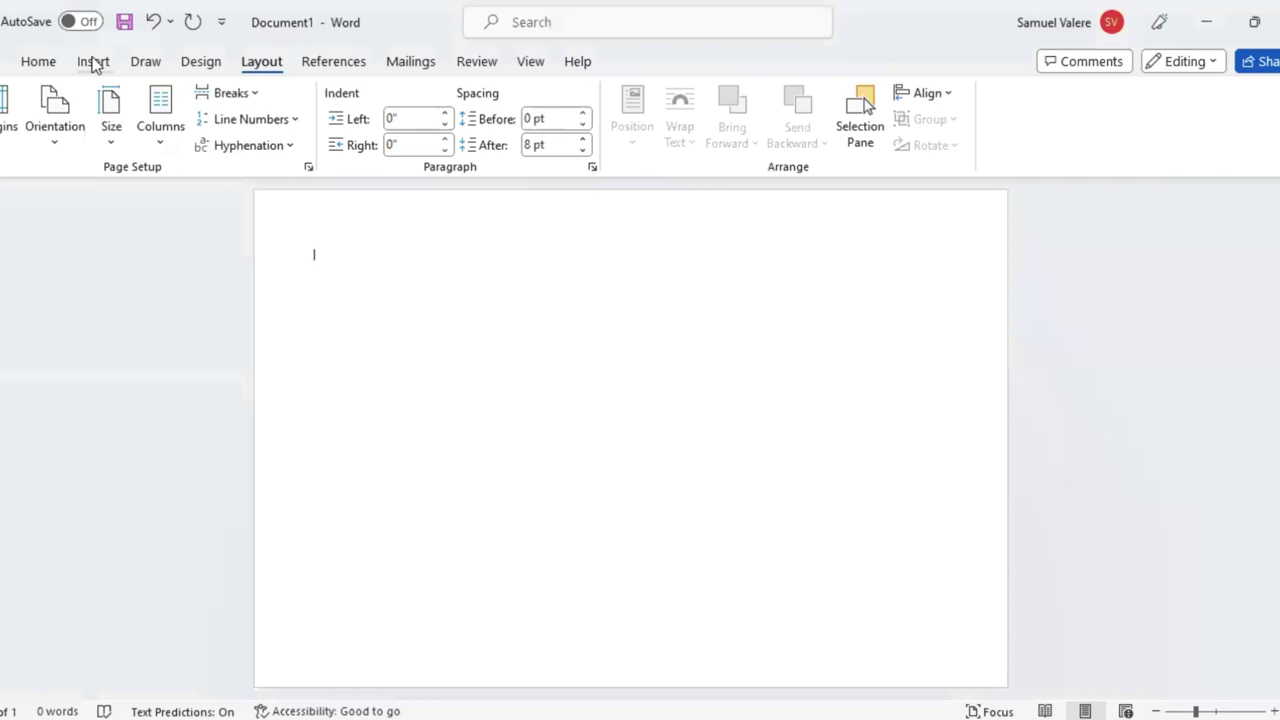
Draw a rectangle stretched over the whole page, aligned to its left edge.
click(93, 61)
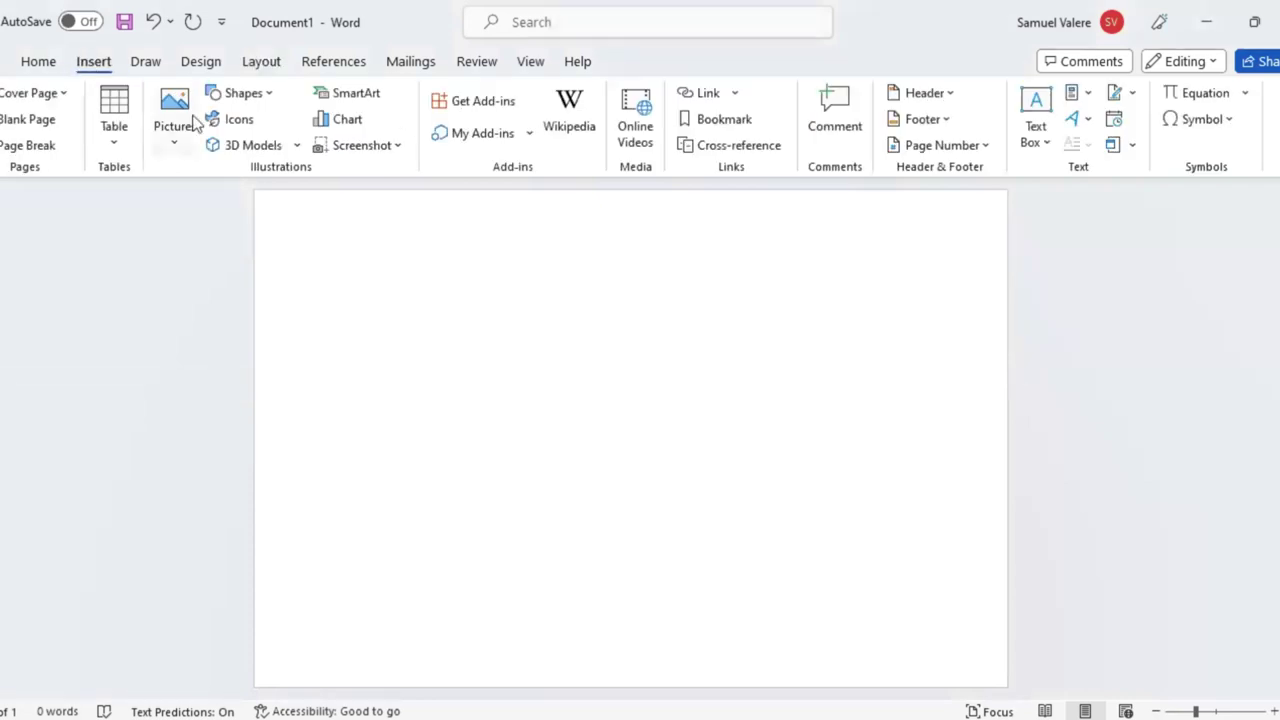
click(264, 95)
click(216, 283)
drag(259, 192, 351, 215)
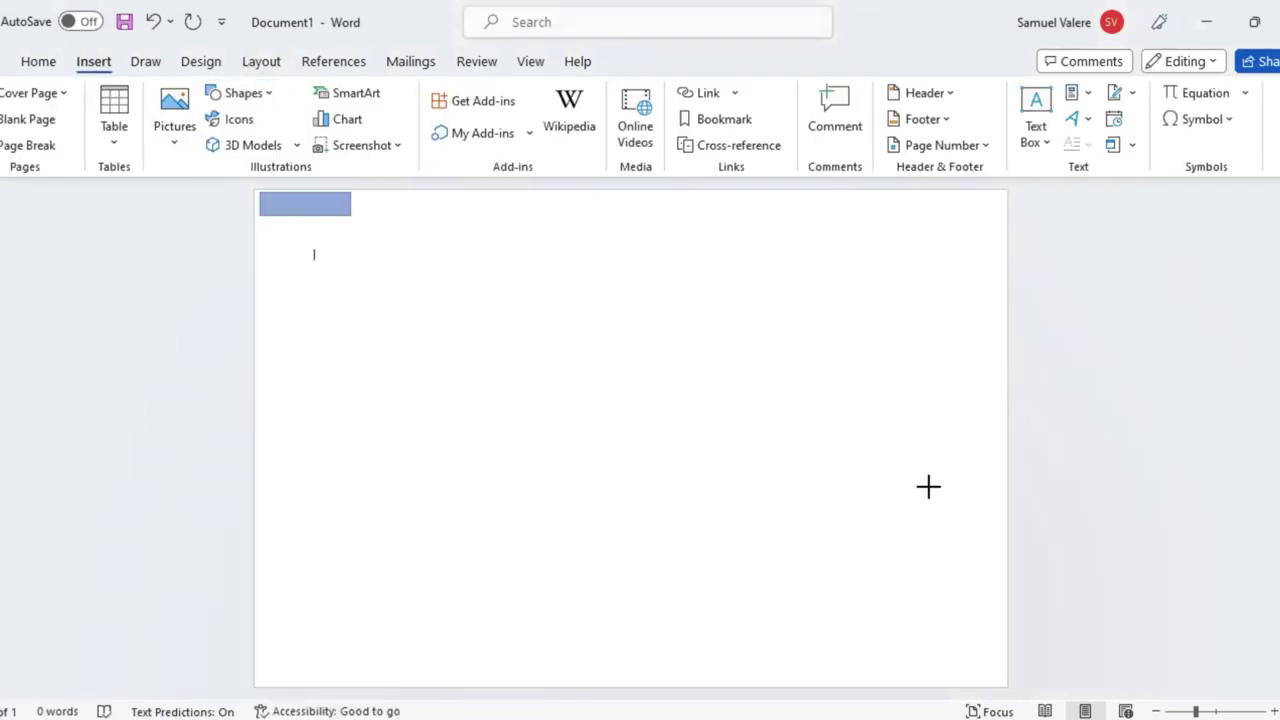
drag(928, 487, 1071, 706)
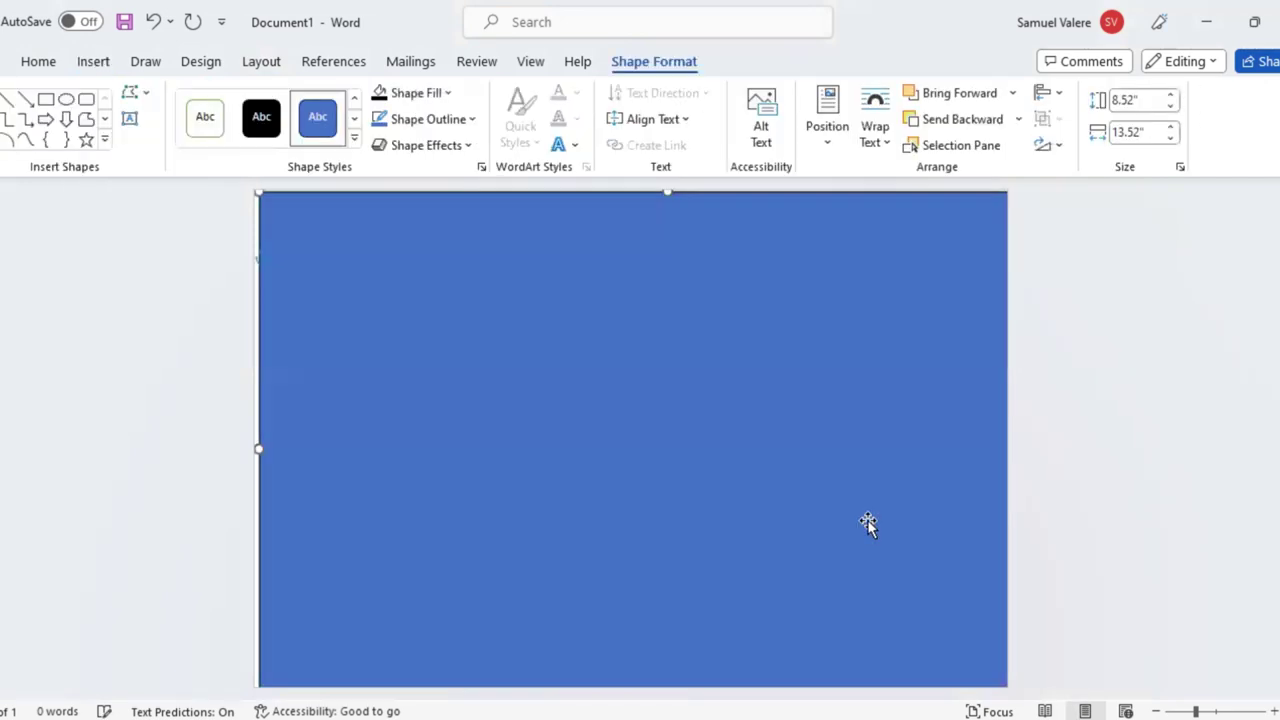
drag(866, 521, 826, 521)
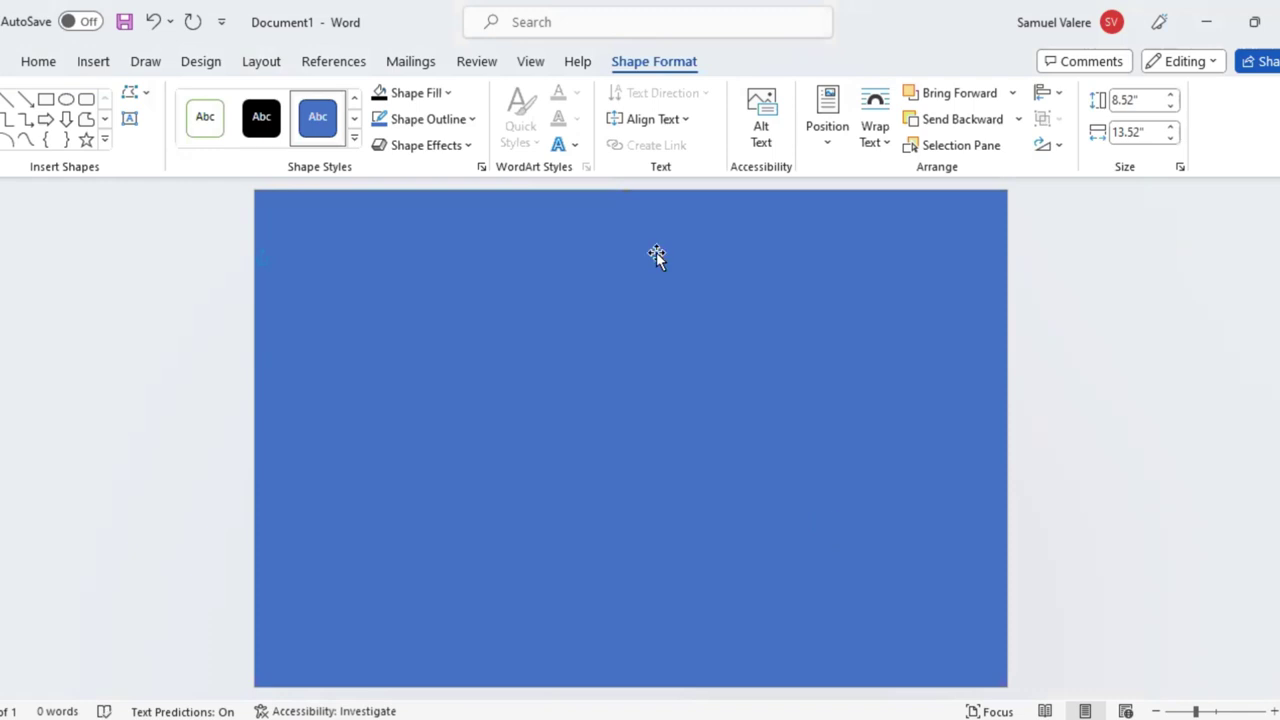
Remove the page rectangle's outline and fill it light grey.
click(472, 119)
click(450, 87)
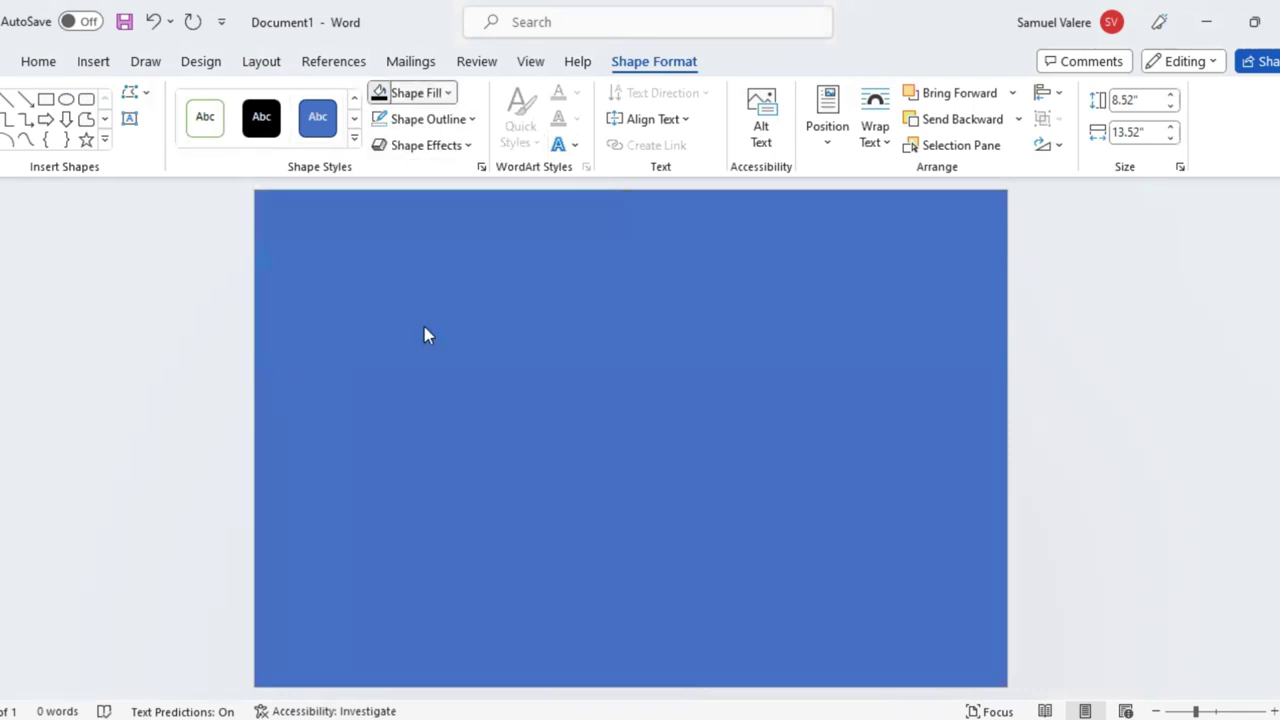
click(428, 341)
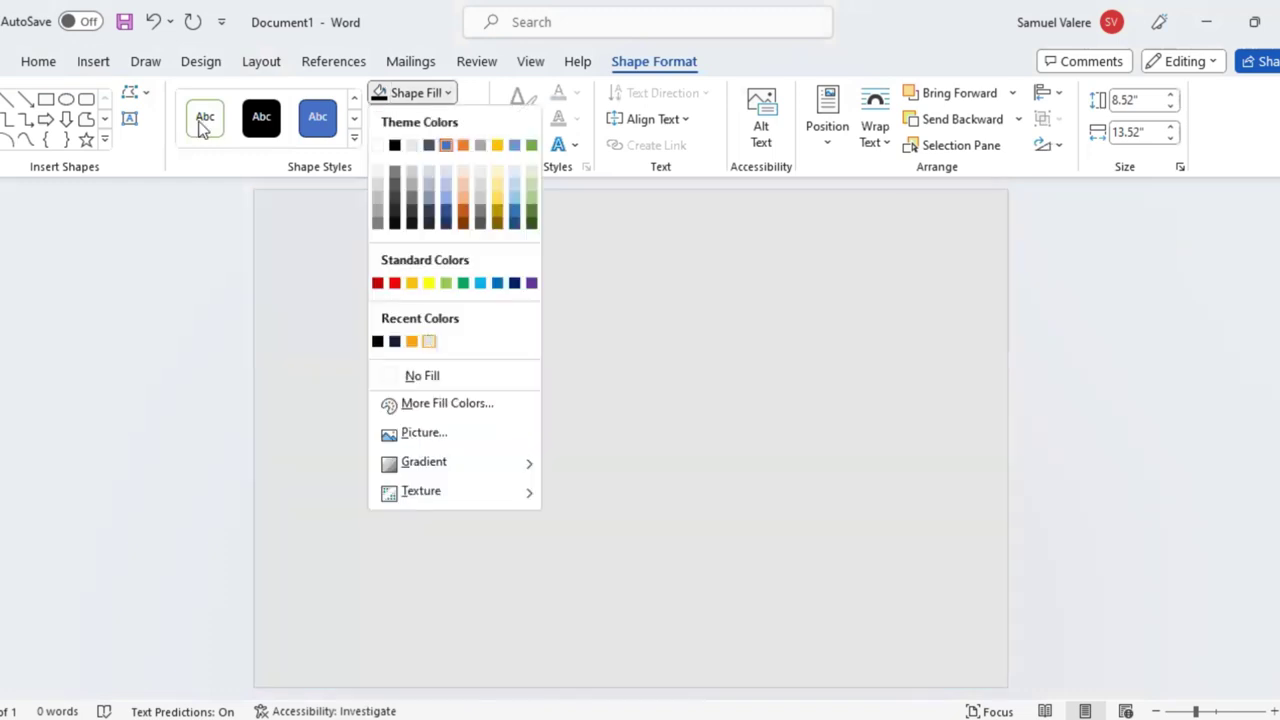
click(45, 100)
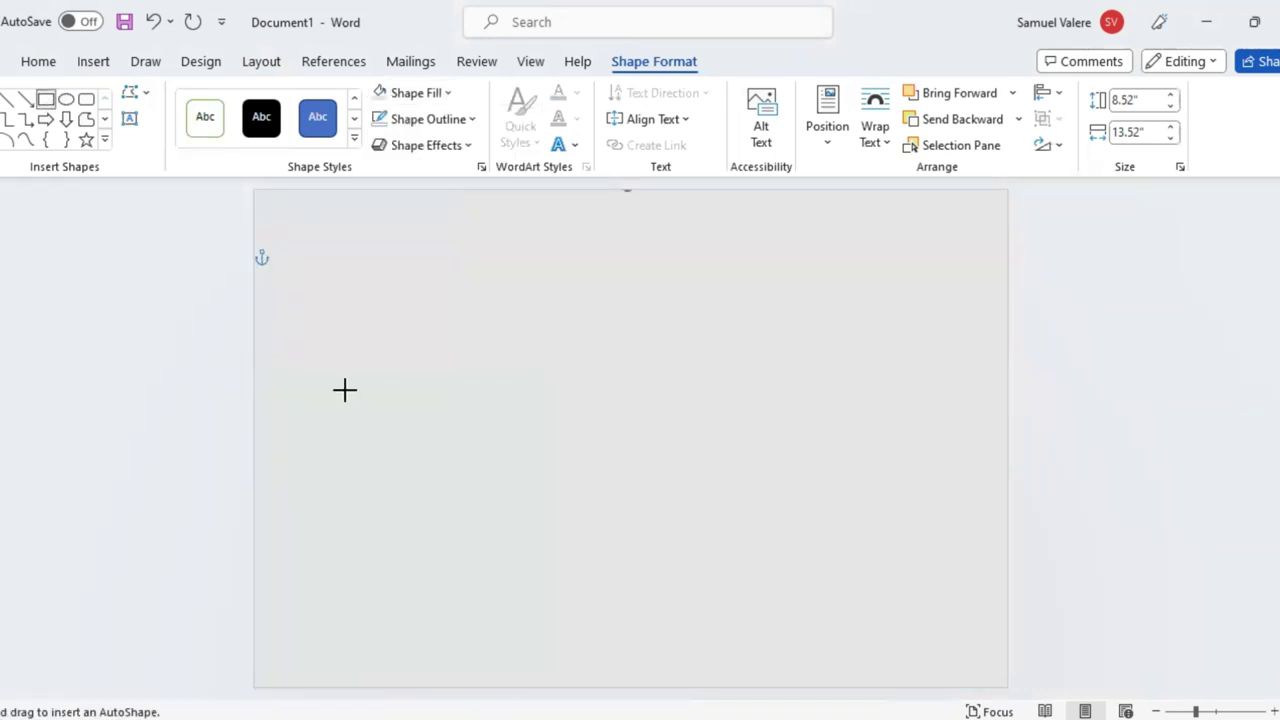
Draw a full-height rectangle down the left side, fill it black, and widen it to 3.05".
mouse_move(282, 217)
mouse_down()
mouse_move(519, 655)
mouse_move(457, 683)
mouse_move(460, 703)
mouse_up()
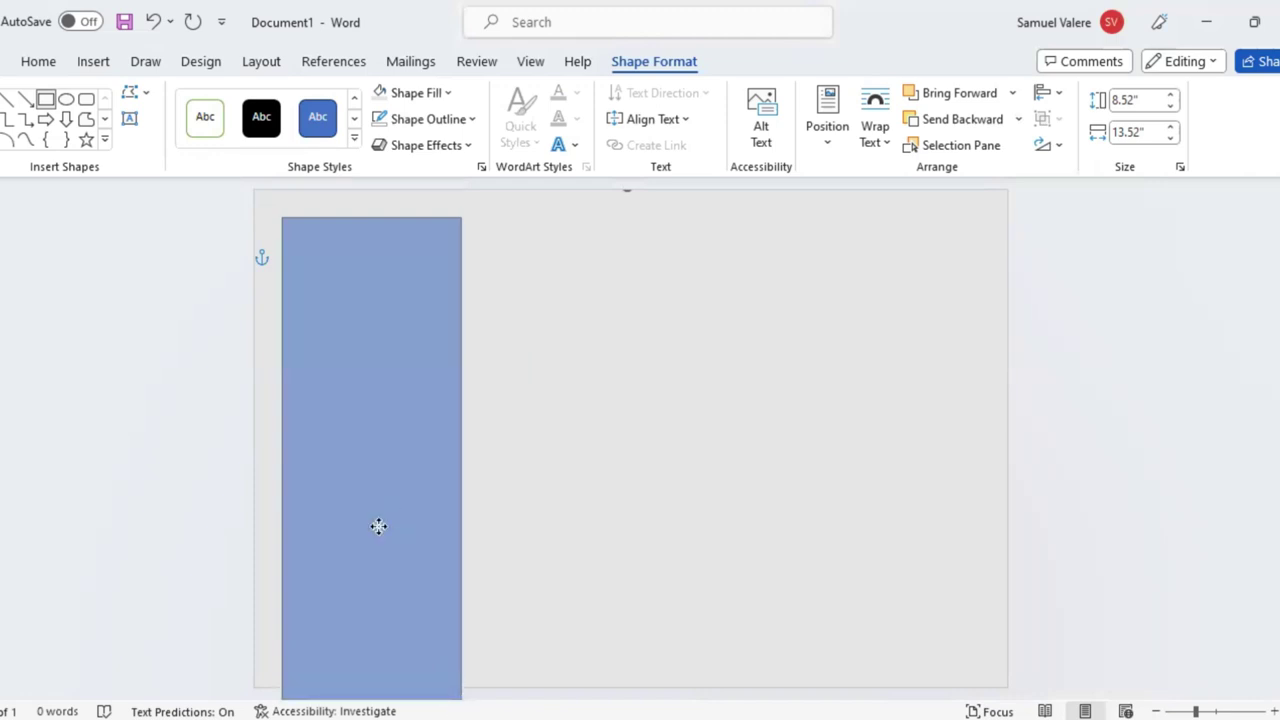
drag(344, 673, 344, 697)
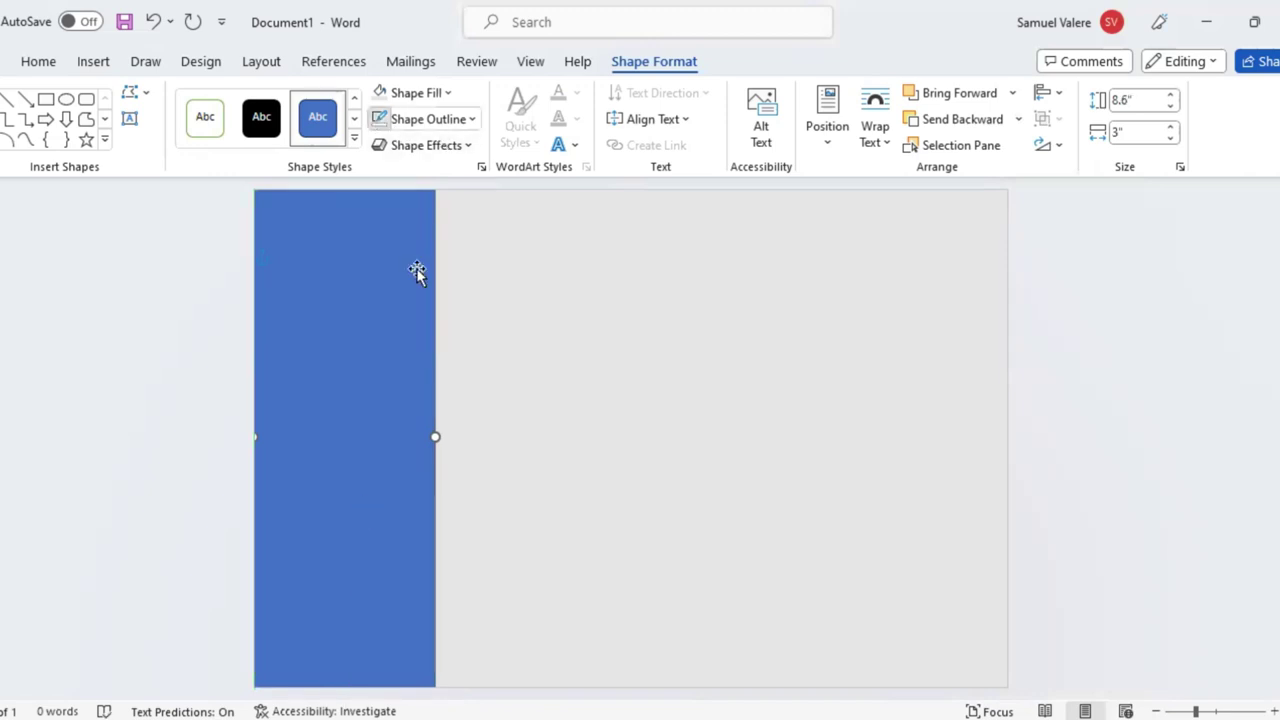
click(449, 94)
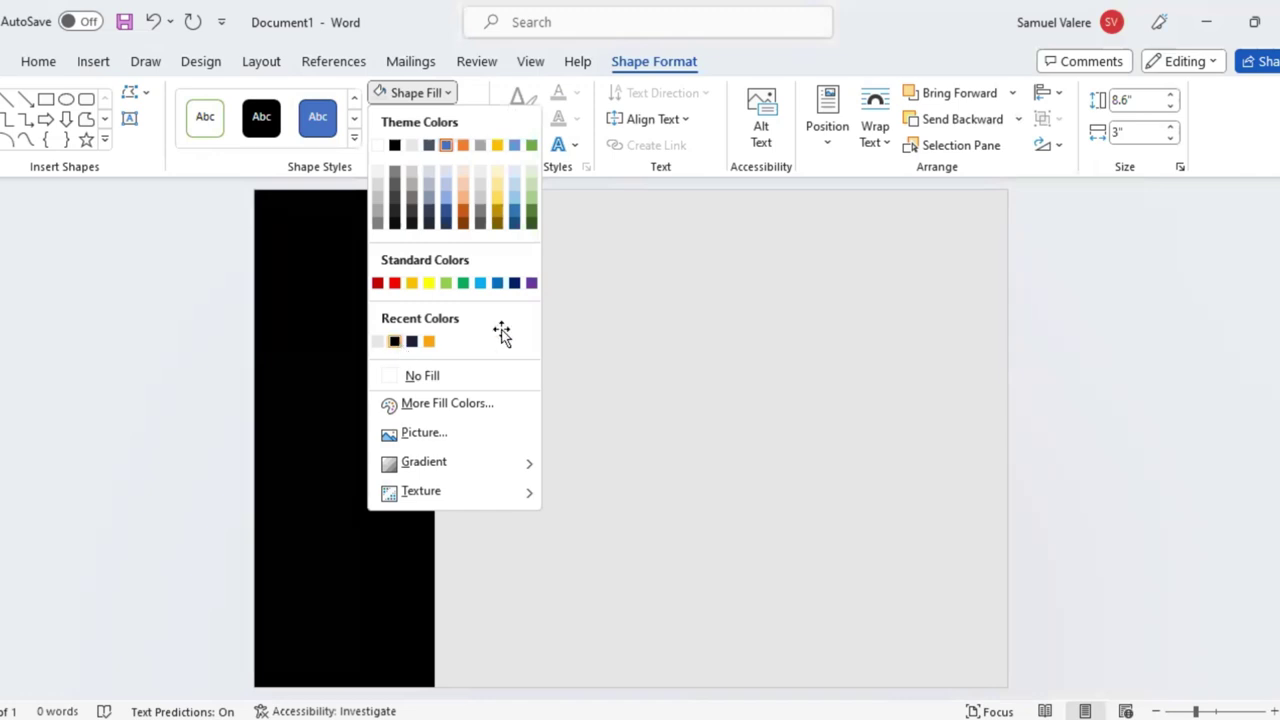
key(Escape)
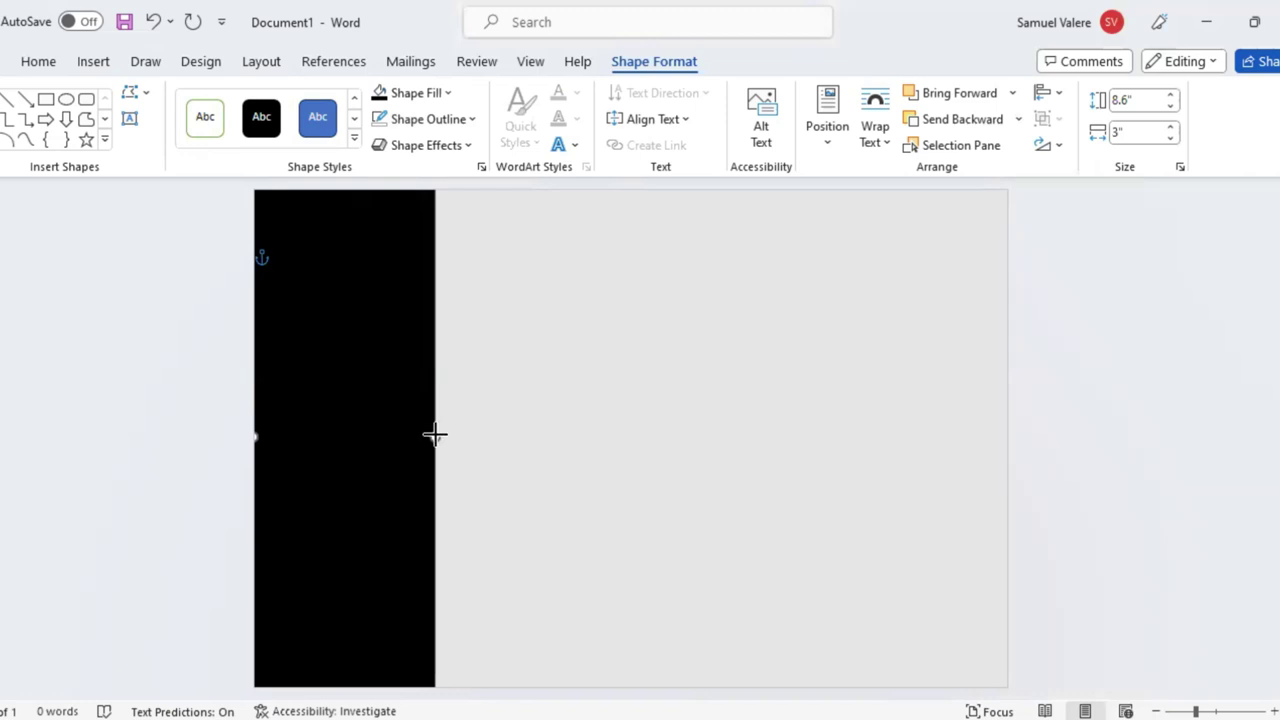
drag(435, 435, 438, 436)
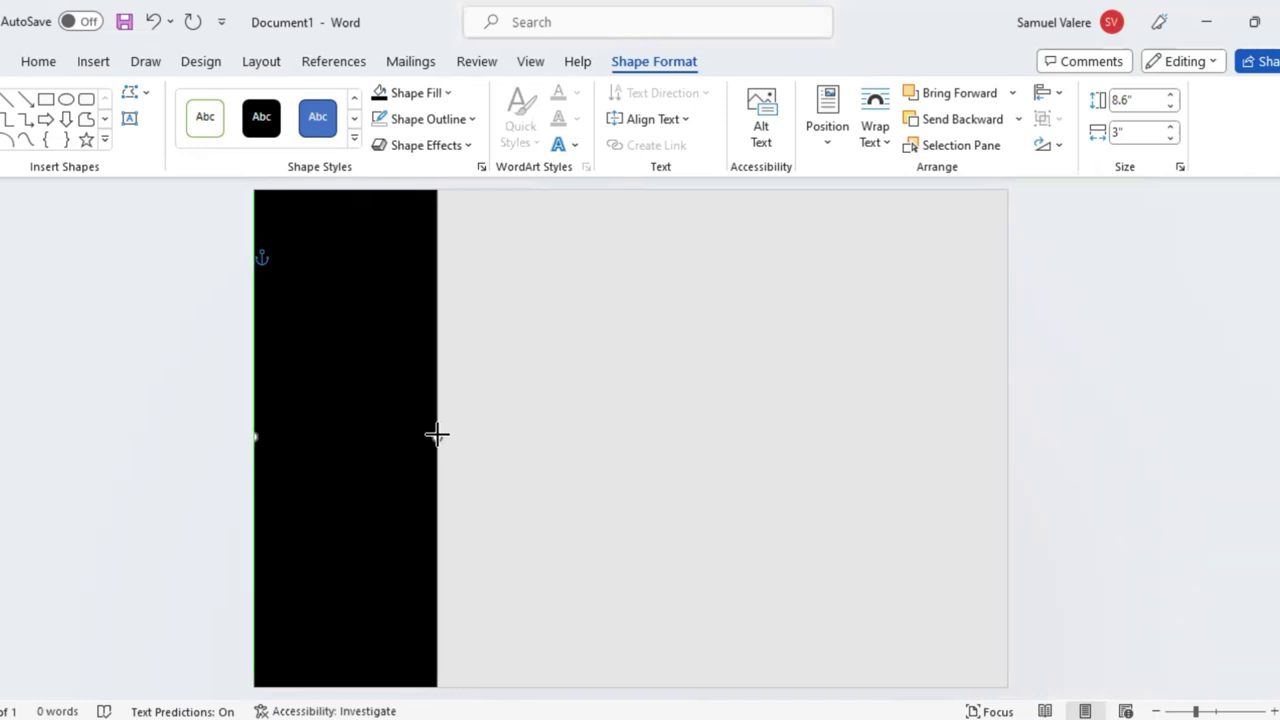
Draw an isosceles triangle on the page bottom over the black bar's edge, filled orange.
click(106, 142)
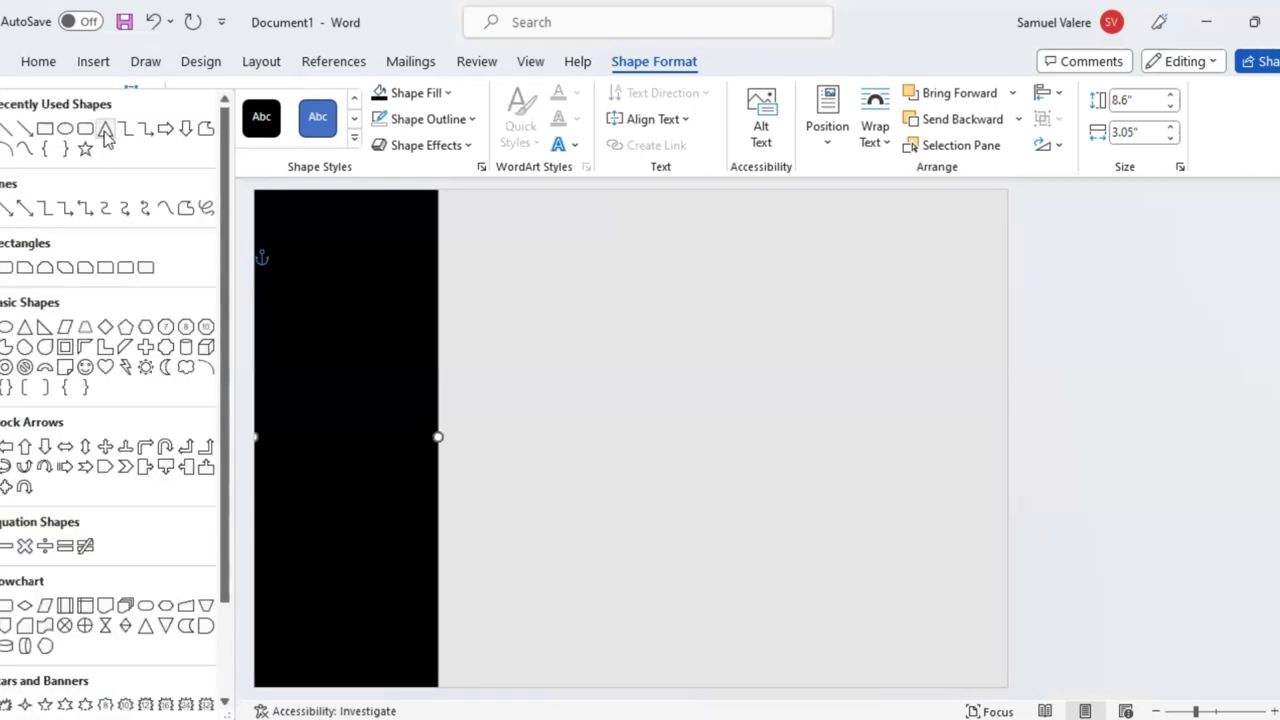
click(108, 140)
drag(420, 502, 624, 655)
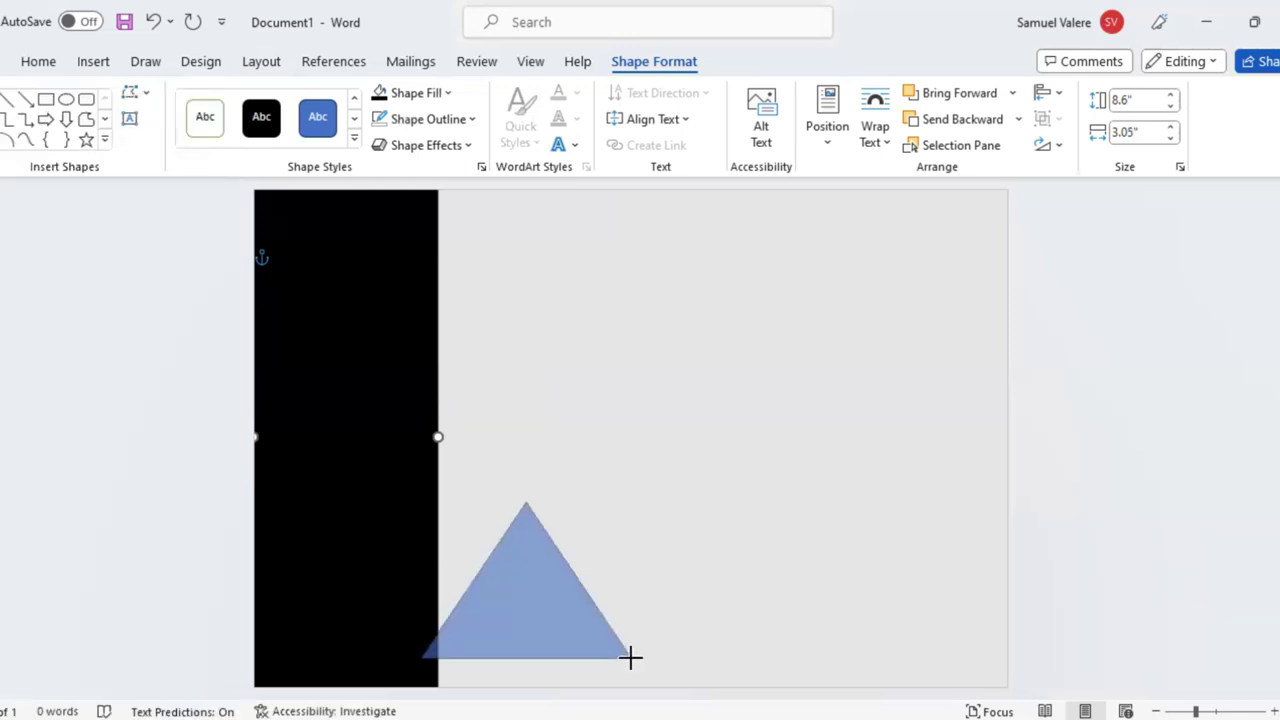
mouse_move(626, 655)
mouse_down()
mouse_move(513, 628)
mouse_move(473, 649)
mouse_up()
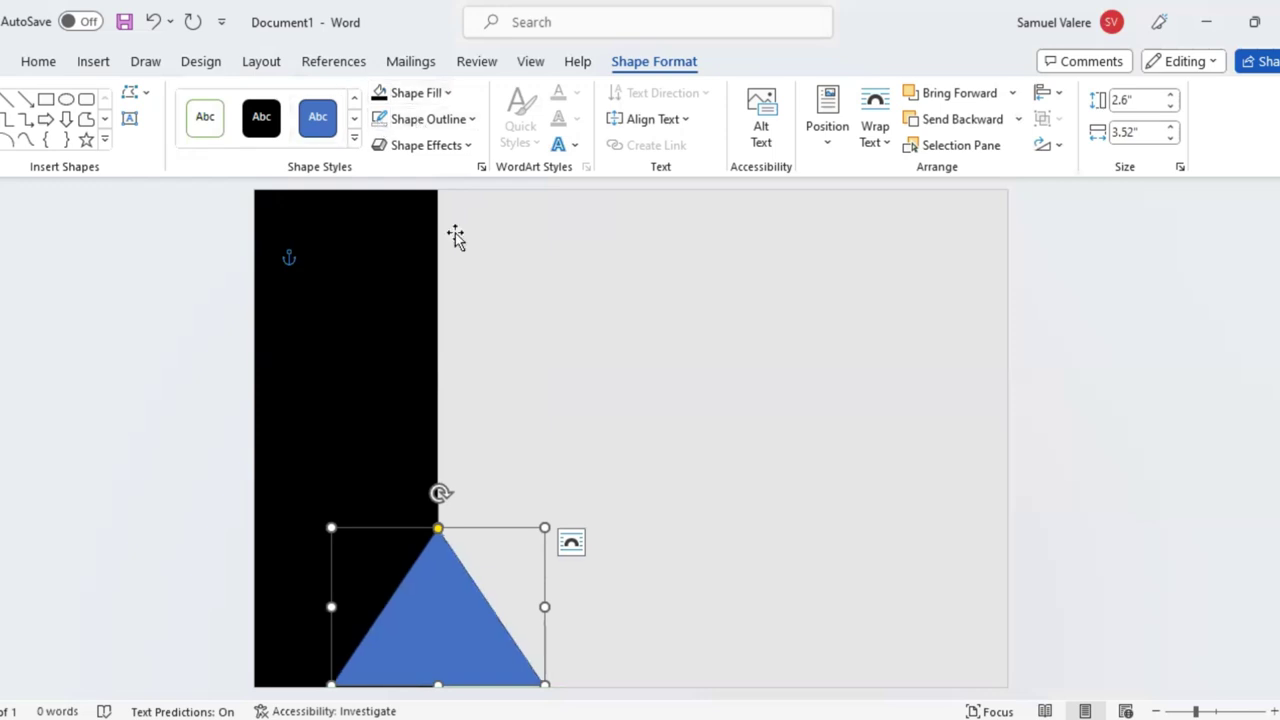
key(Down)
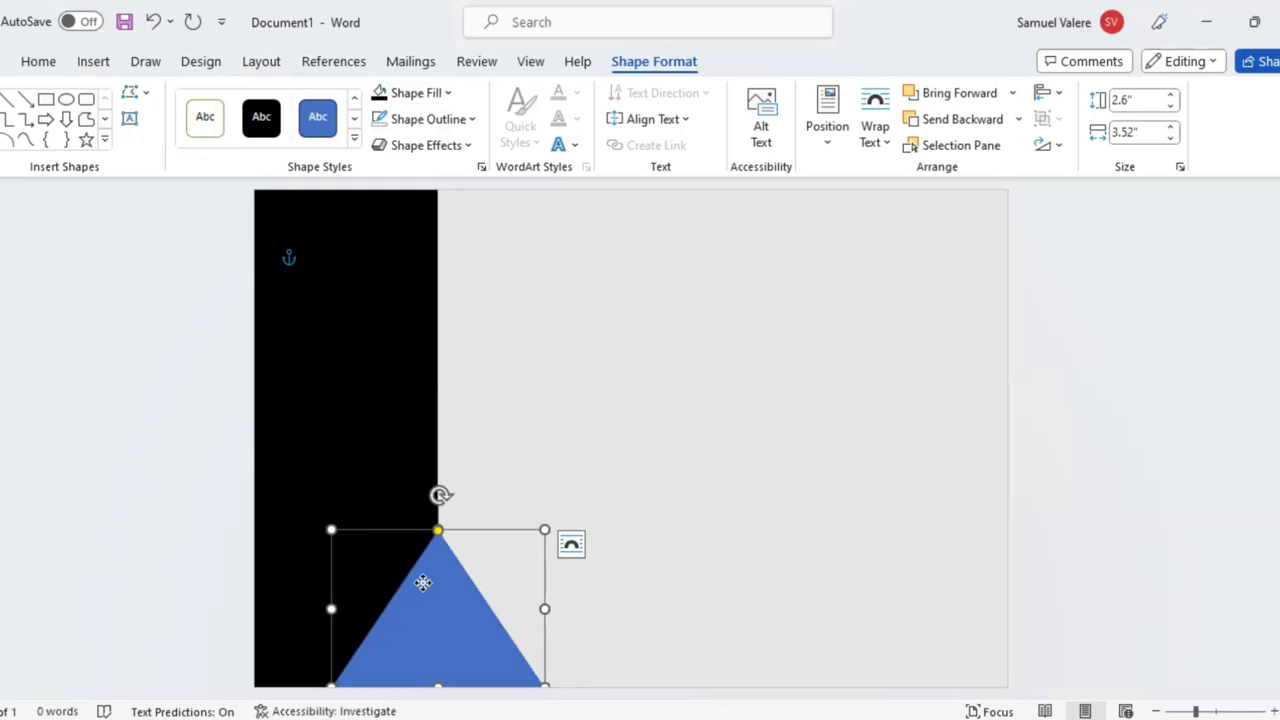
click(447, 93)
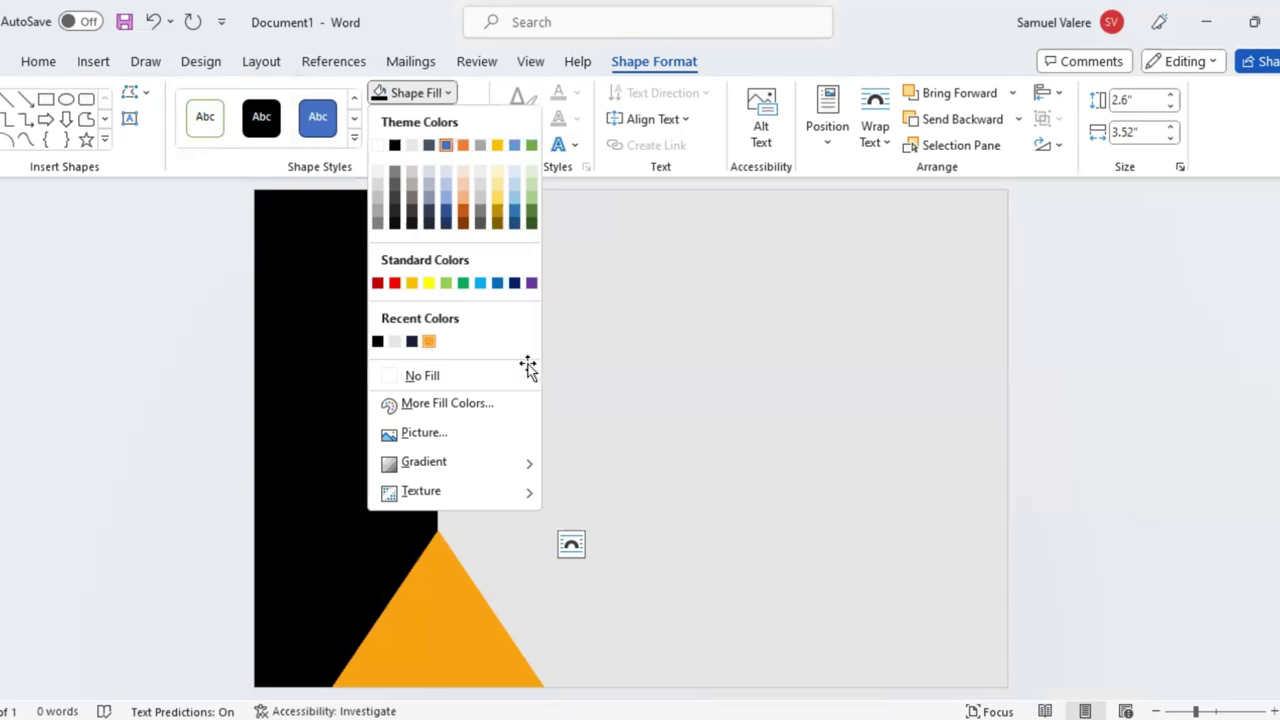
key(Escape)
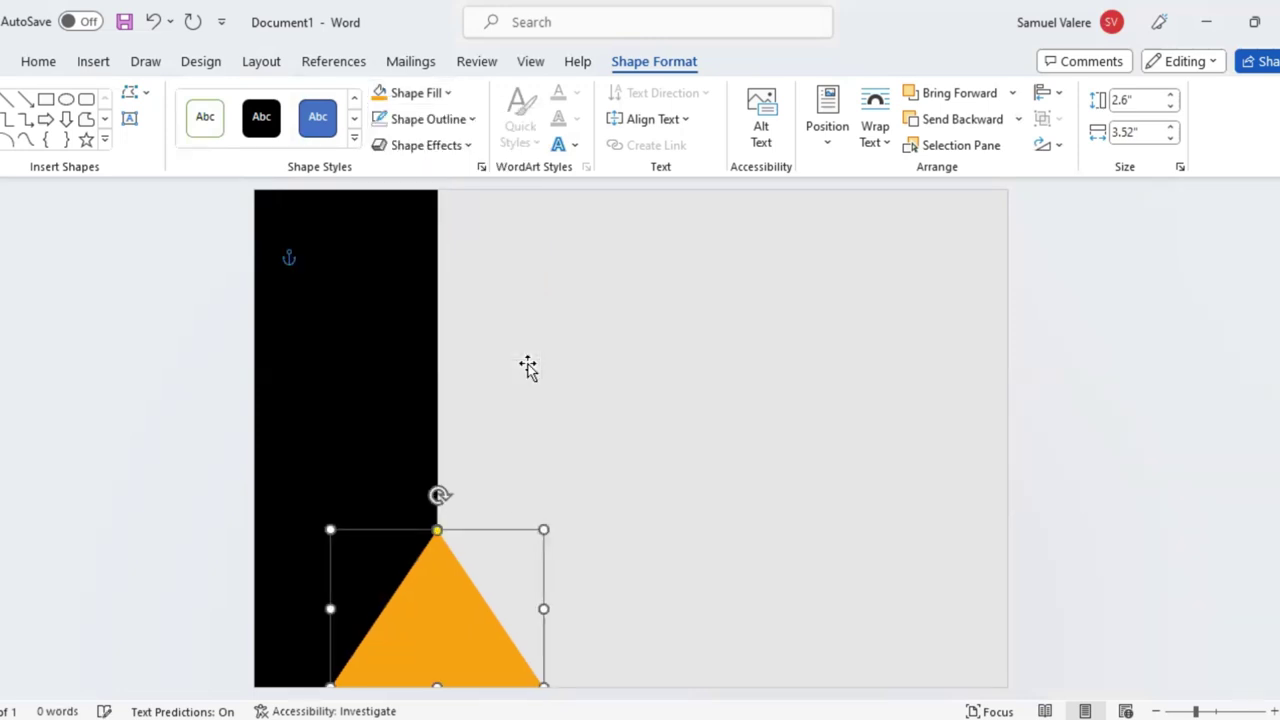
Copy the orange triangle upward as a flipped copy hanging from the page's top edge.
mouse_move(435, 592)
ctrl+mouse_down()
mouse_move(453, 397)
mouse_move(437, 357)
ctrl+mouse_up()
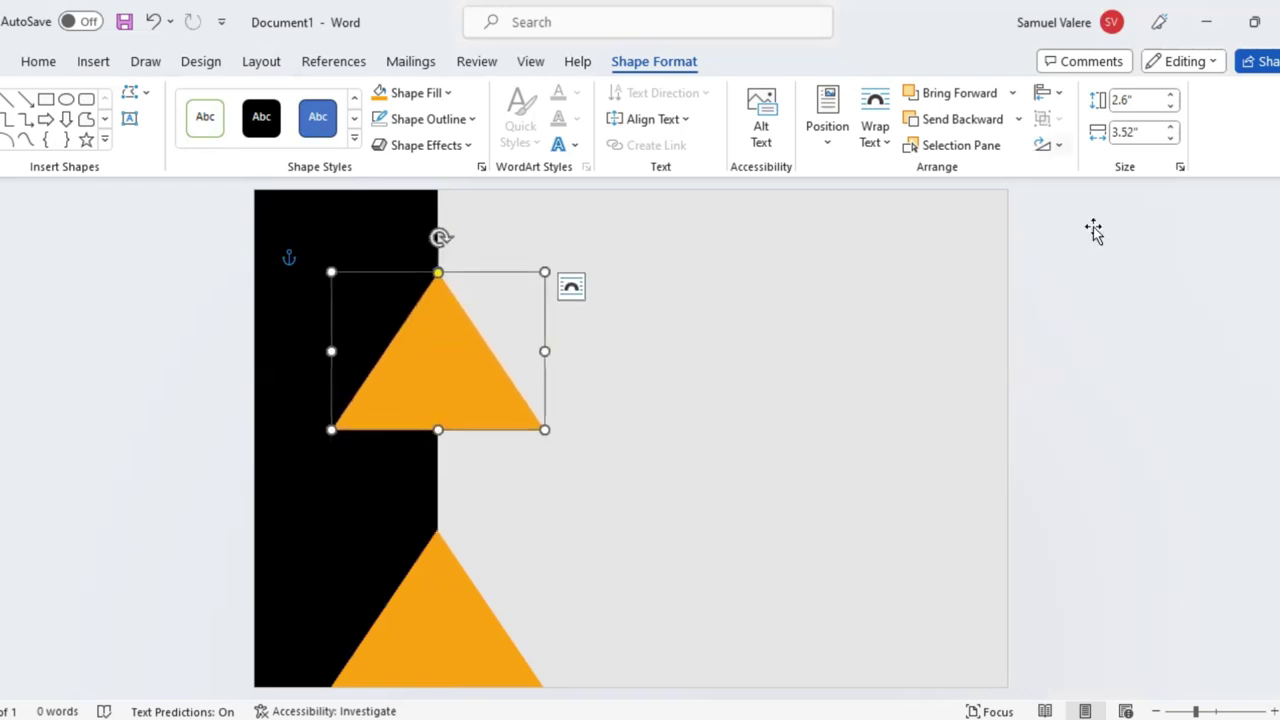
key(ctrl+z)
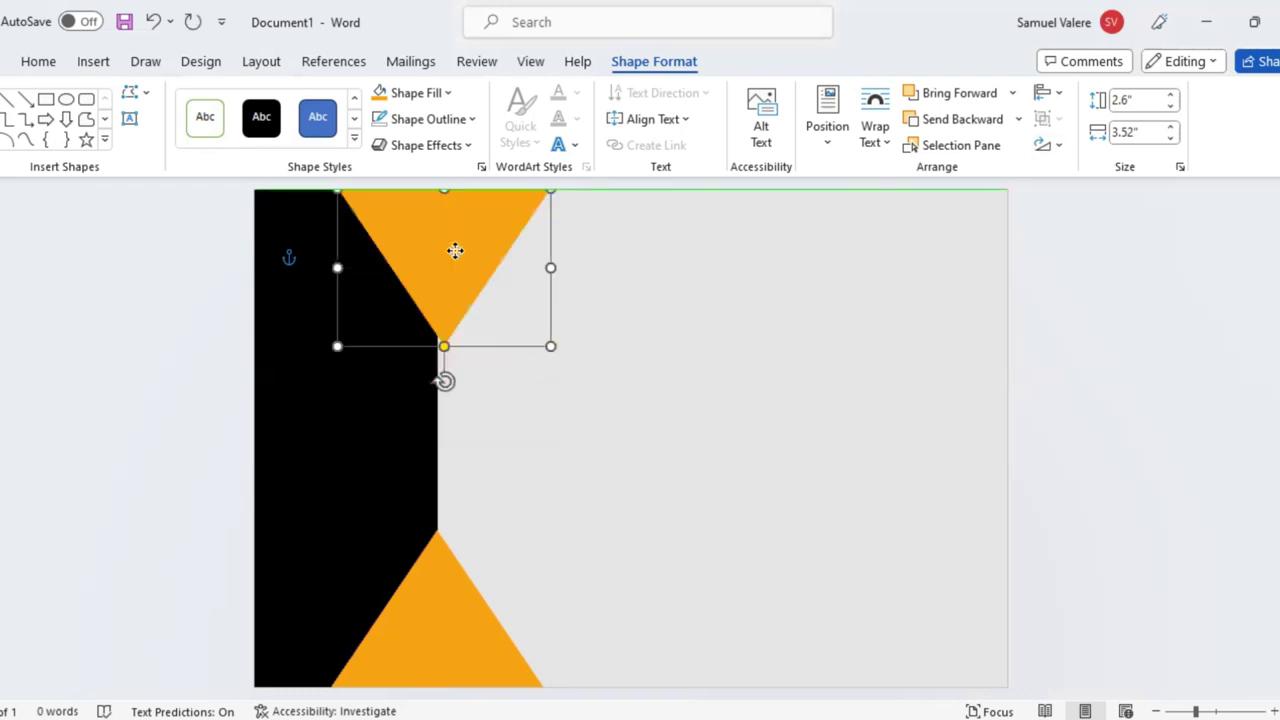
key(ctrl+y)
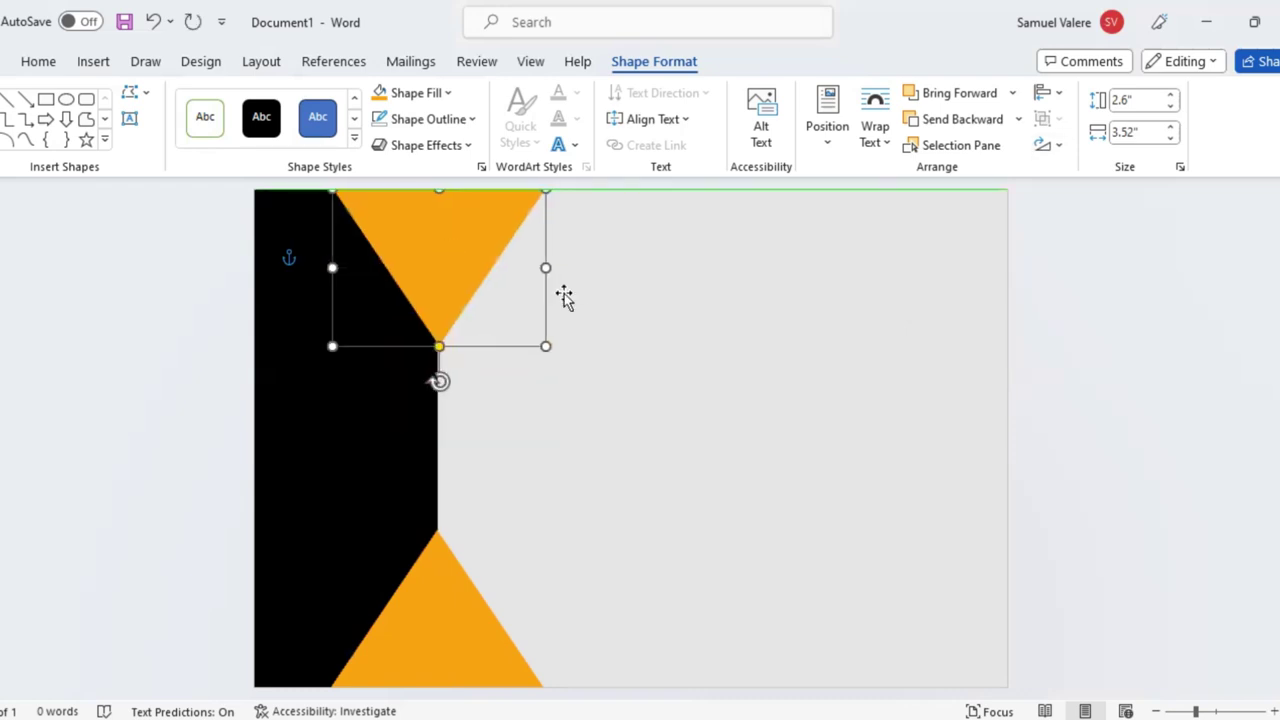
click(456, 287)
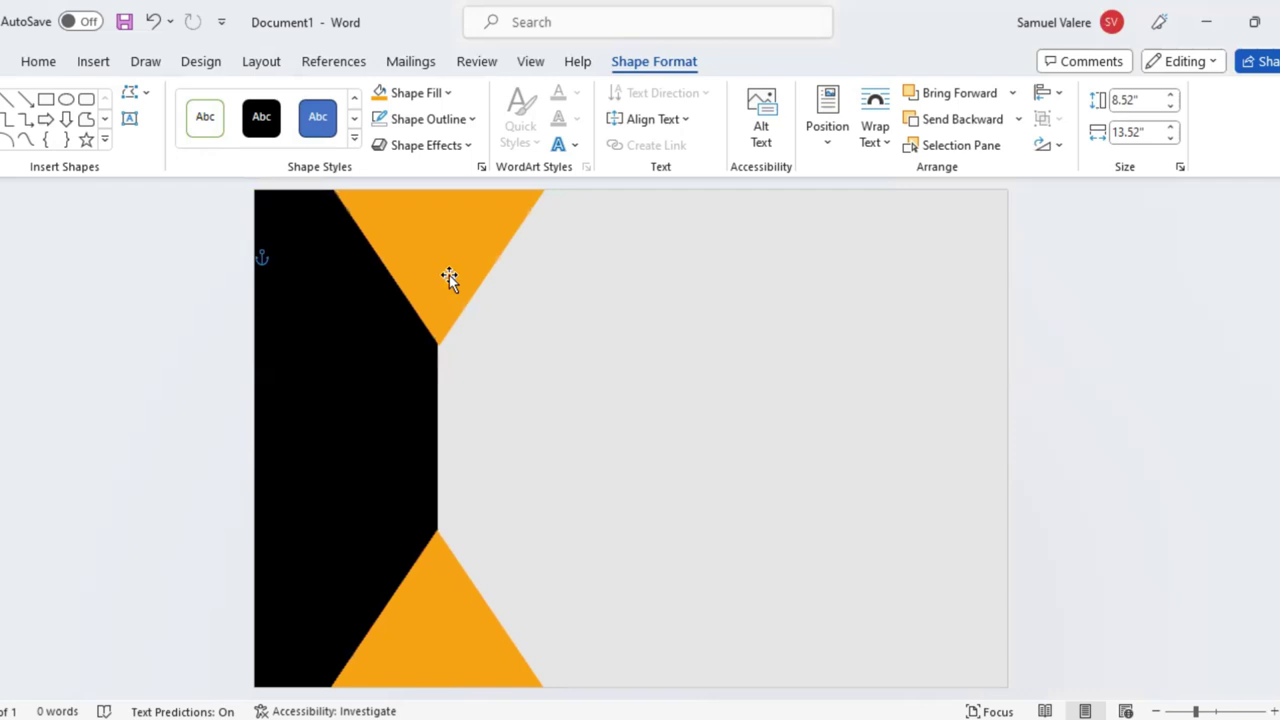
click(449, 278)
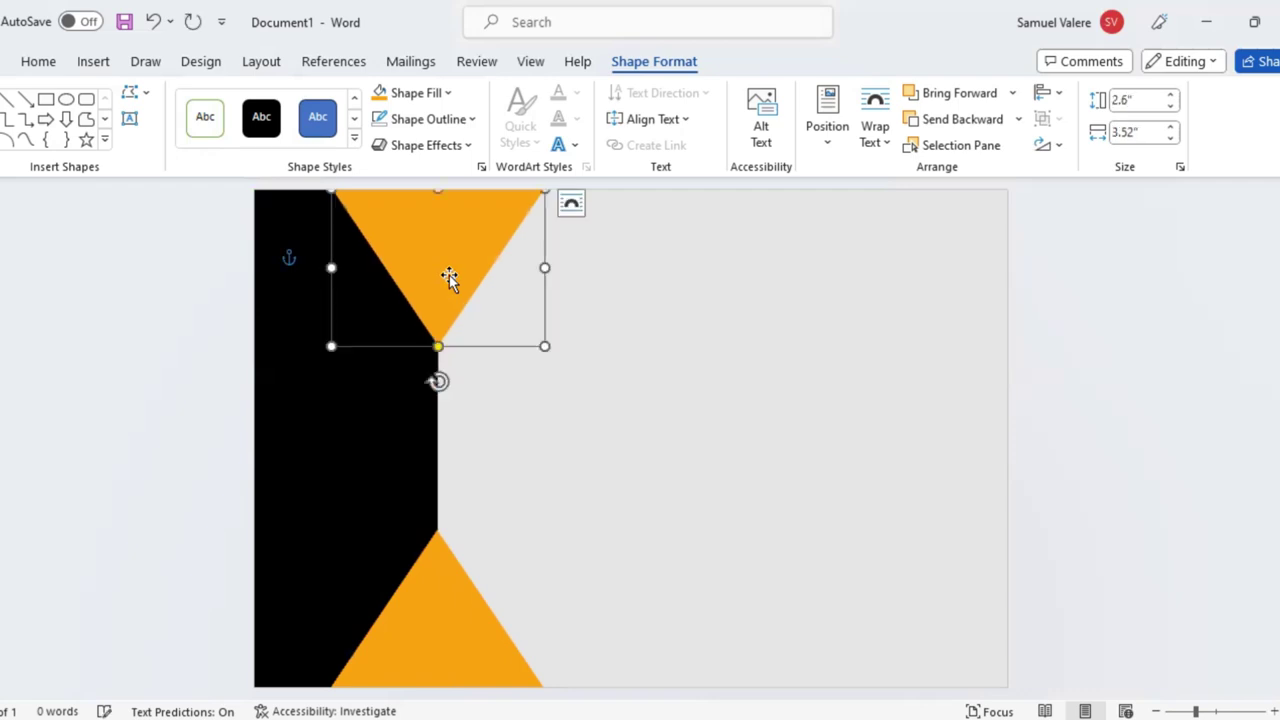
click(455, 283)
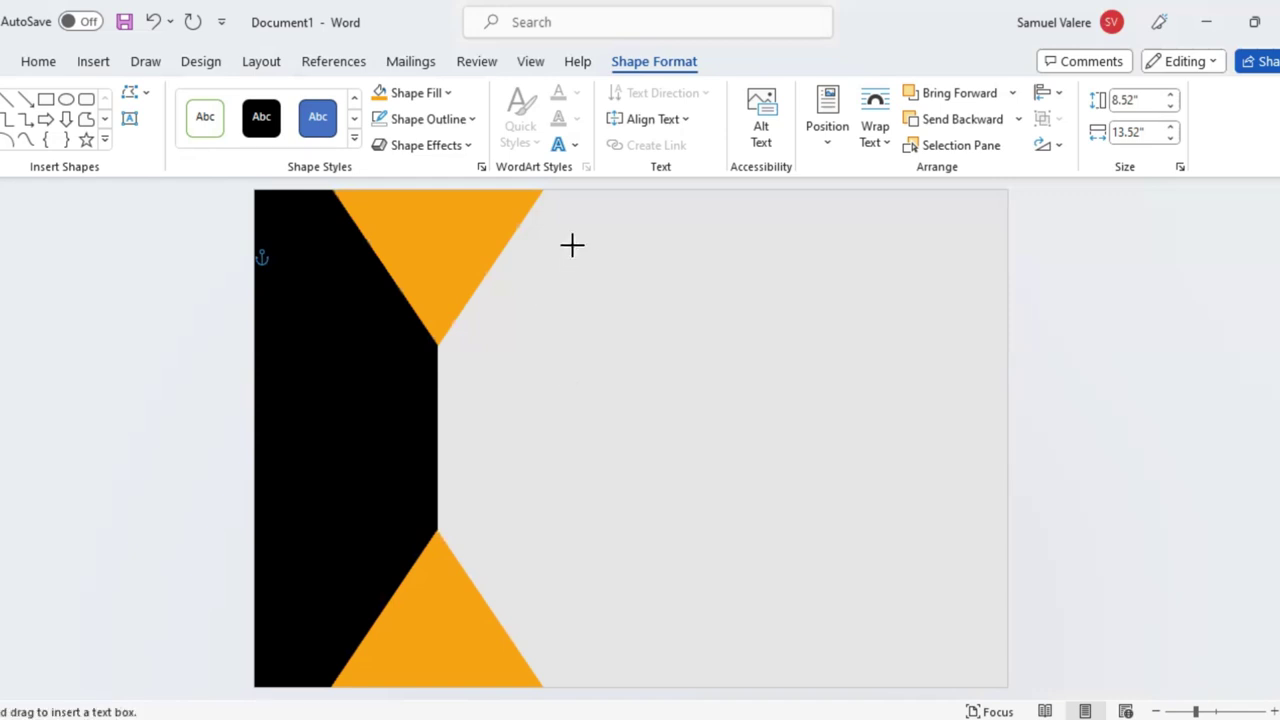
Add a centred, no-fill text box reading 'Certificate' right of the top triangle.
drag(557, 230, 975, 286)
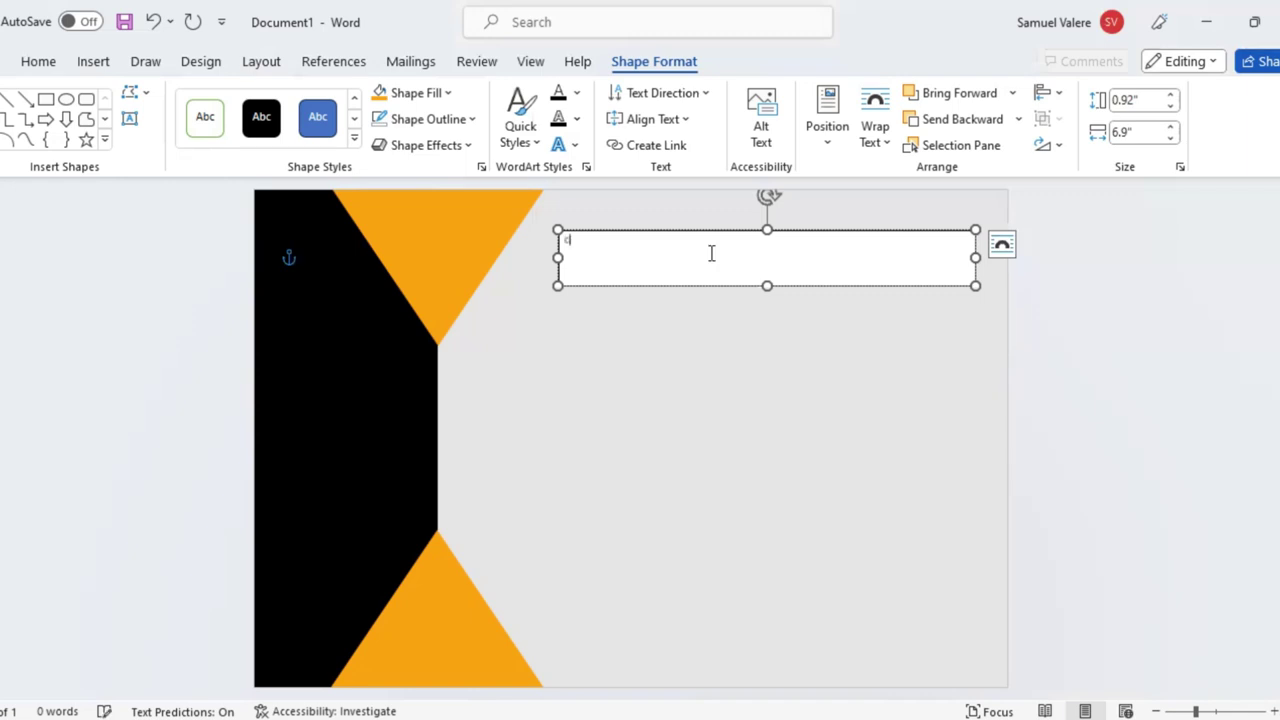
text(Cen)
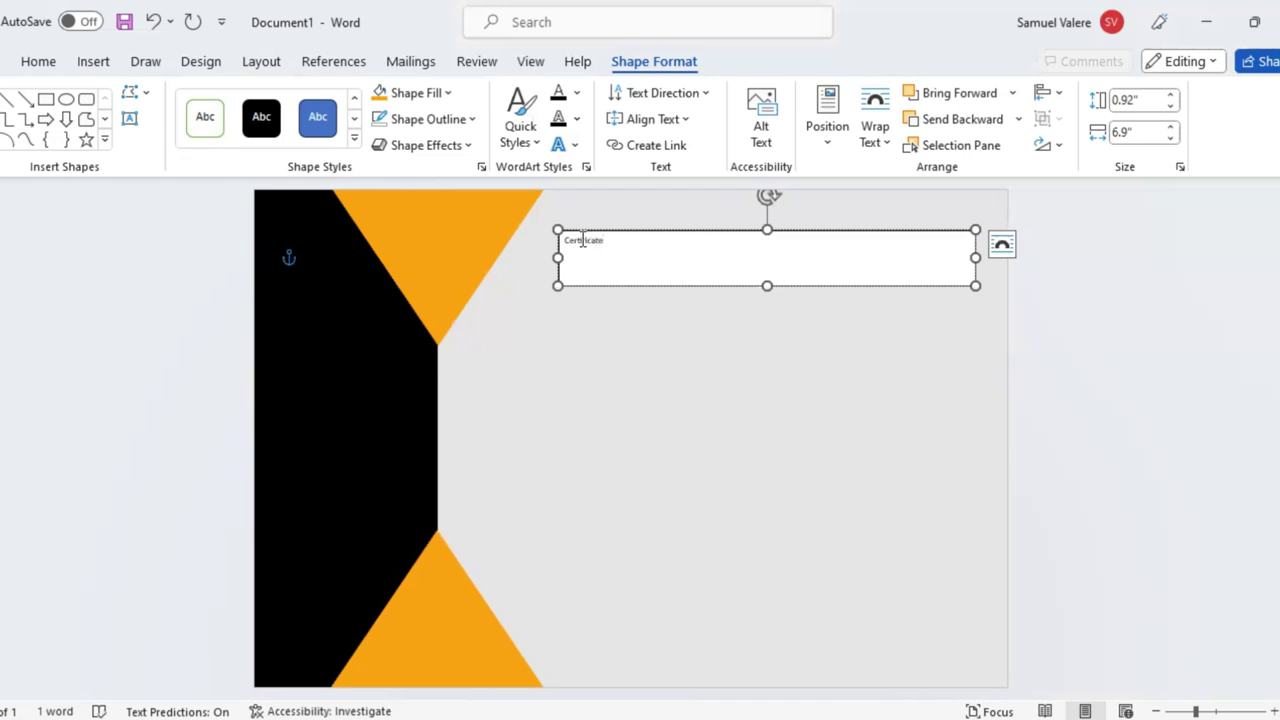
key(ctrl+a)
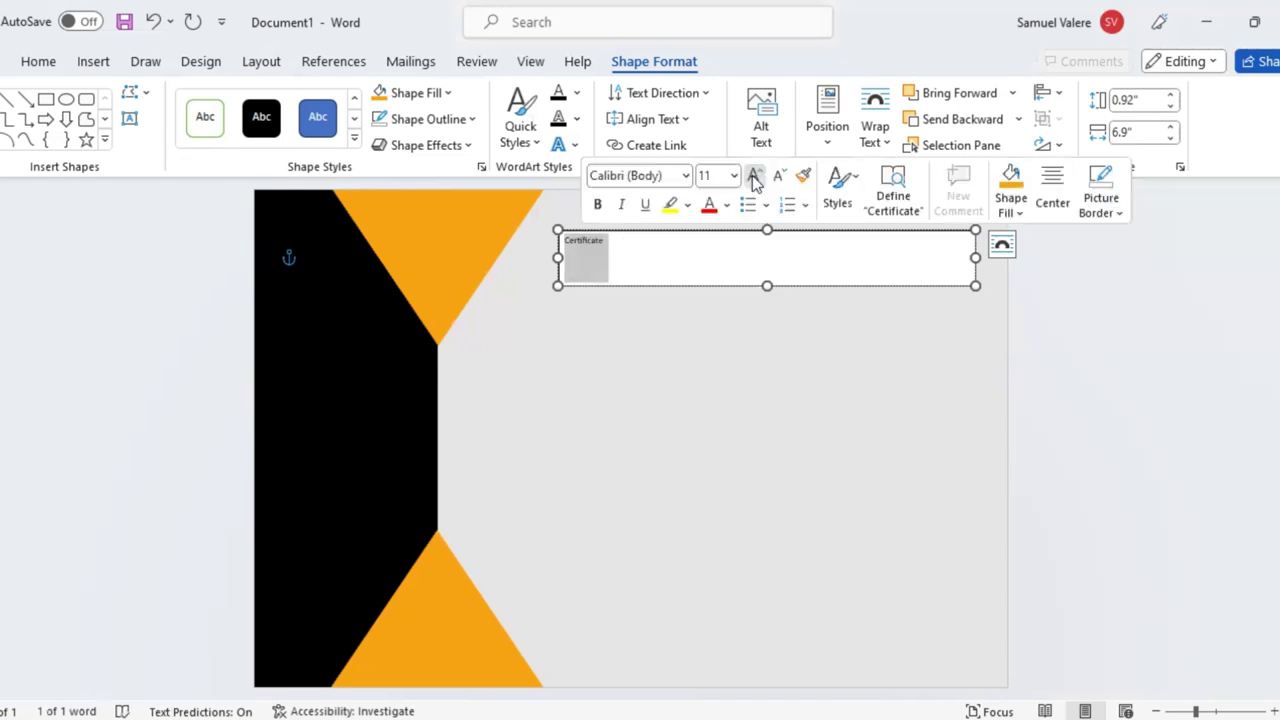
click(755, 180)
click(755, 180)
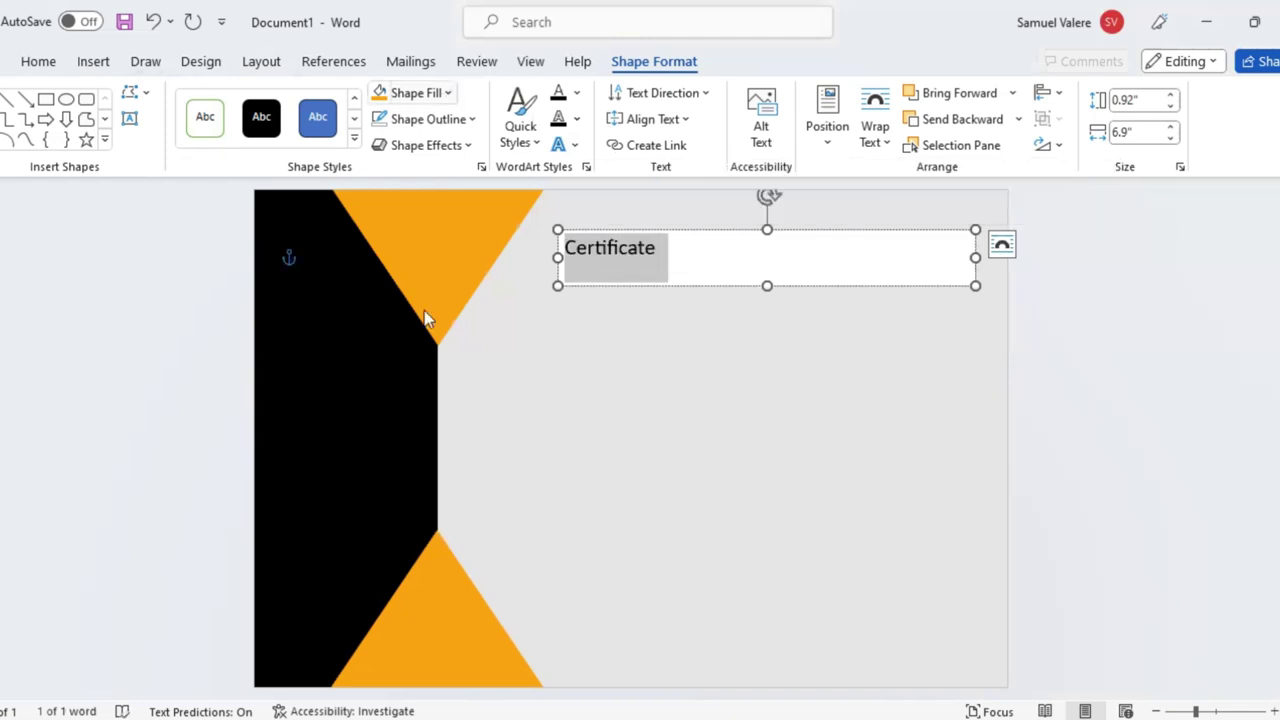
click(448, 92)
click(392, 383)
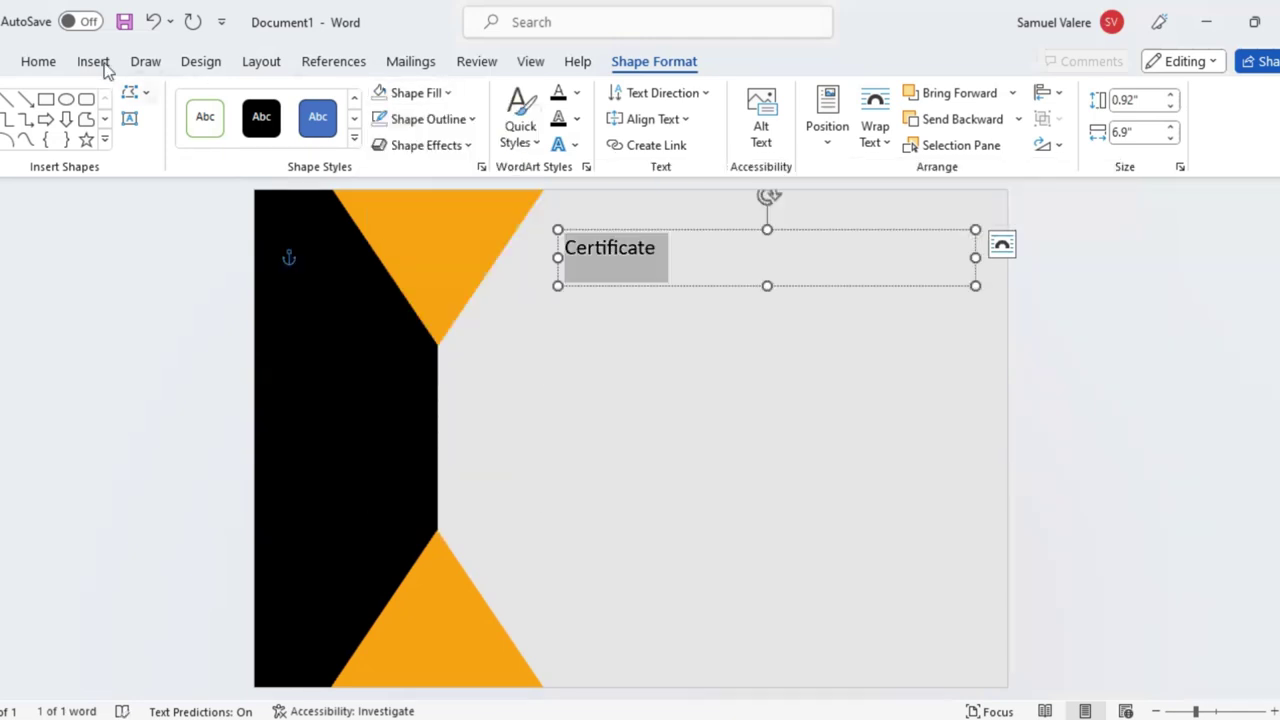
click(37, 62)
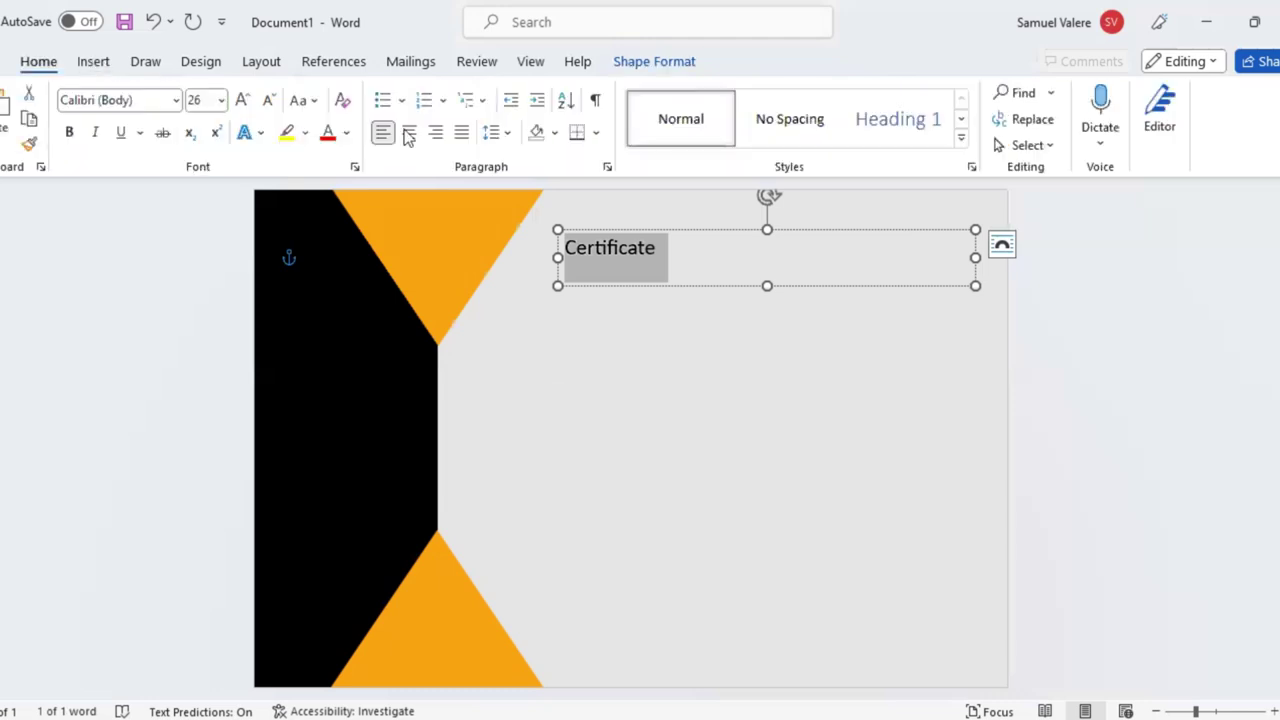
click(409, 132)
Format the heading as uppercase Baskerville Old Face at 48 pt.
click(136, 101)
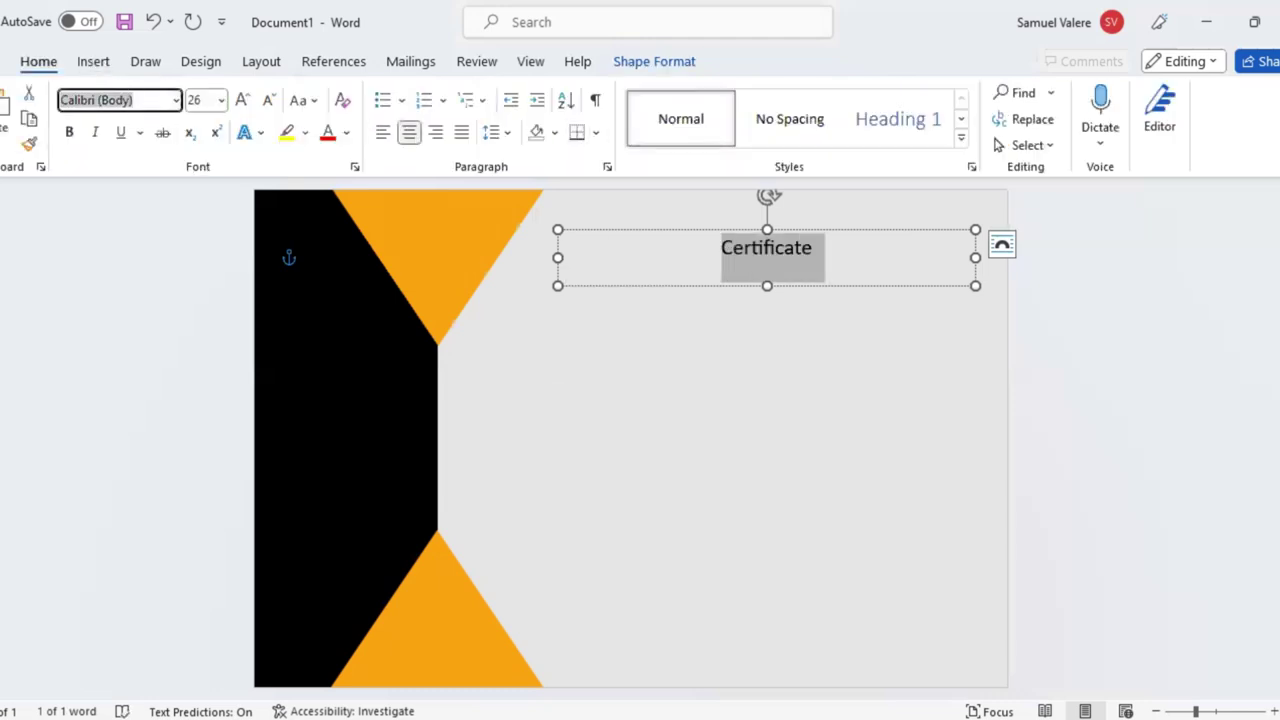
text(Ba)
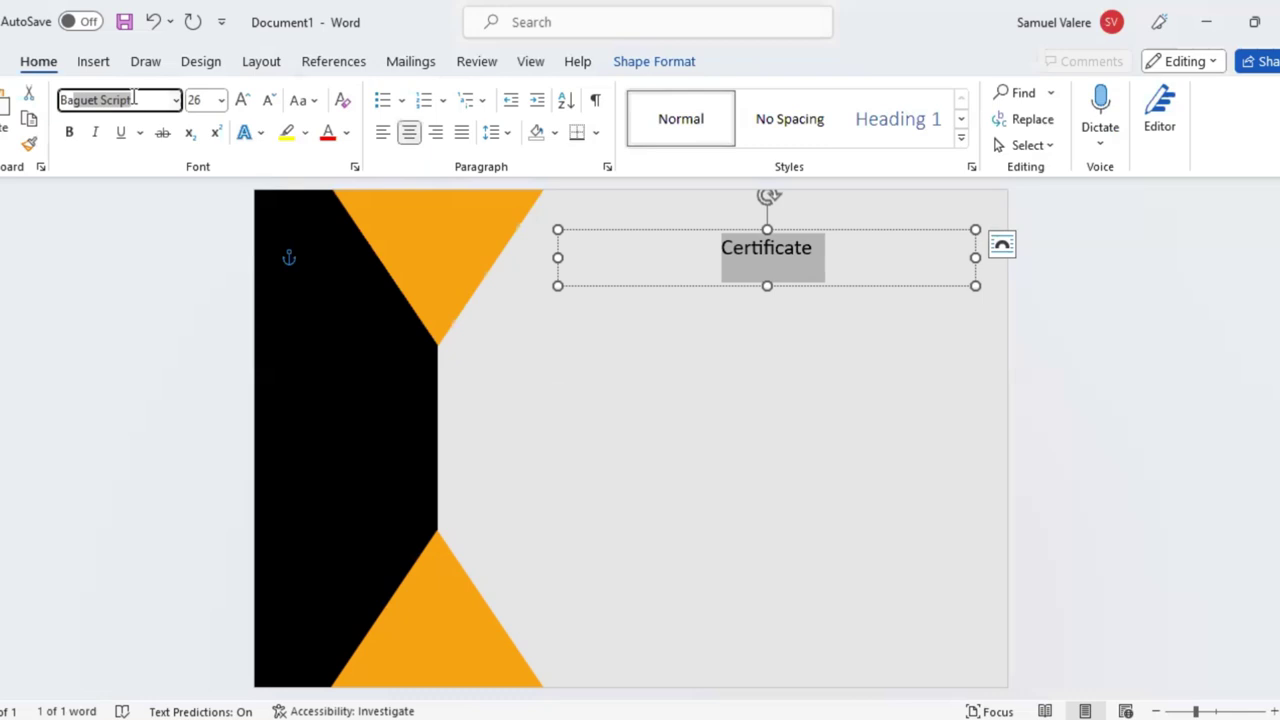
text(askerville Old Face)
key(Return)
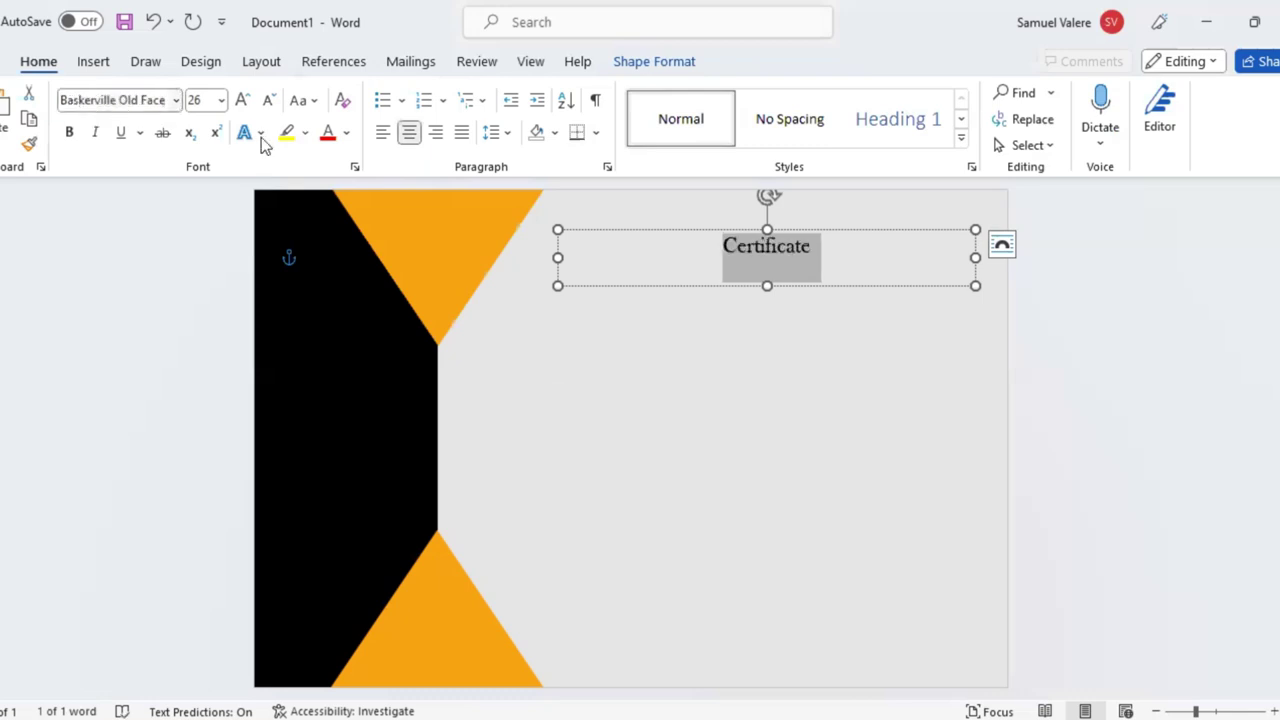
click(308, 103)
click(398, 180)
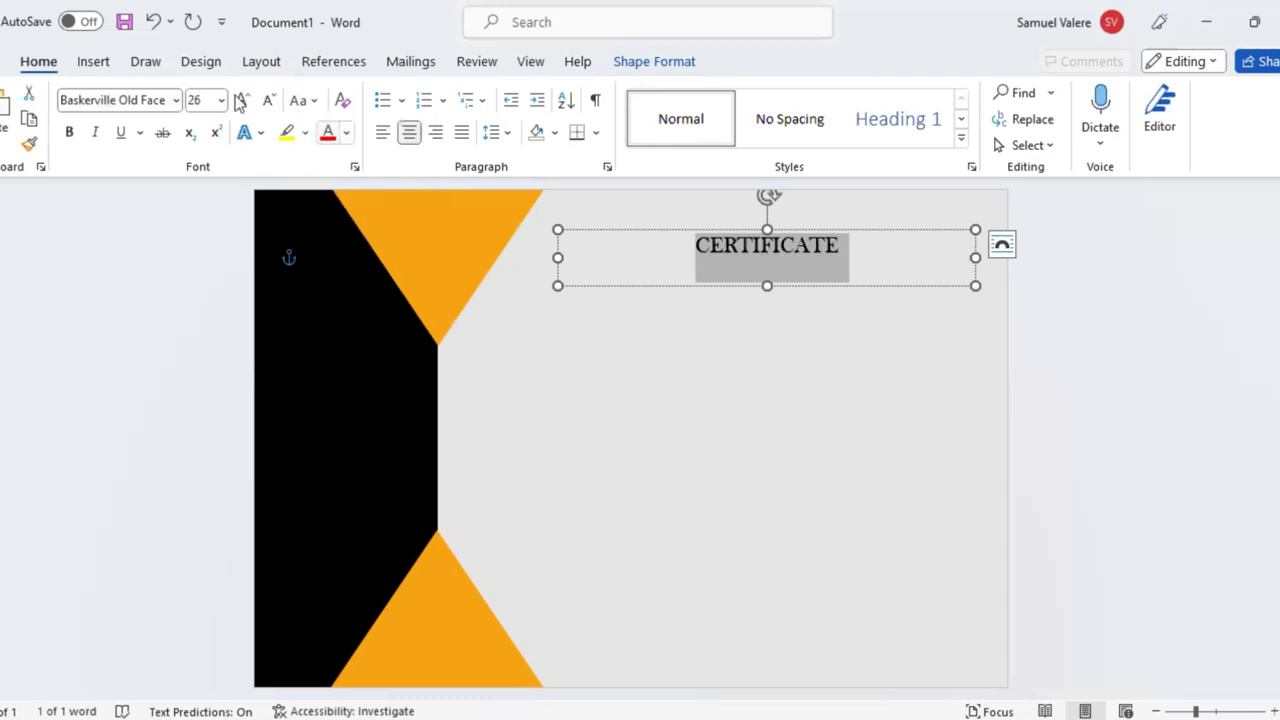
click(243, 100)
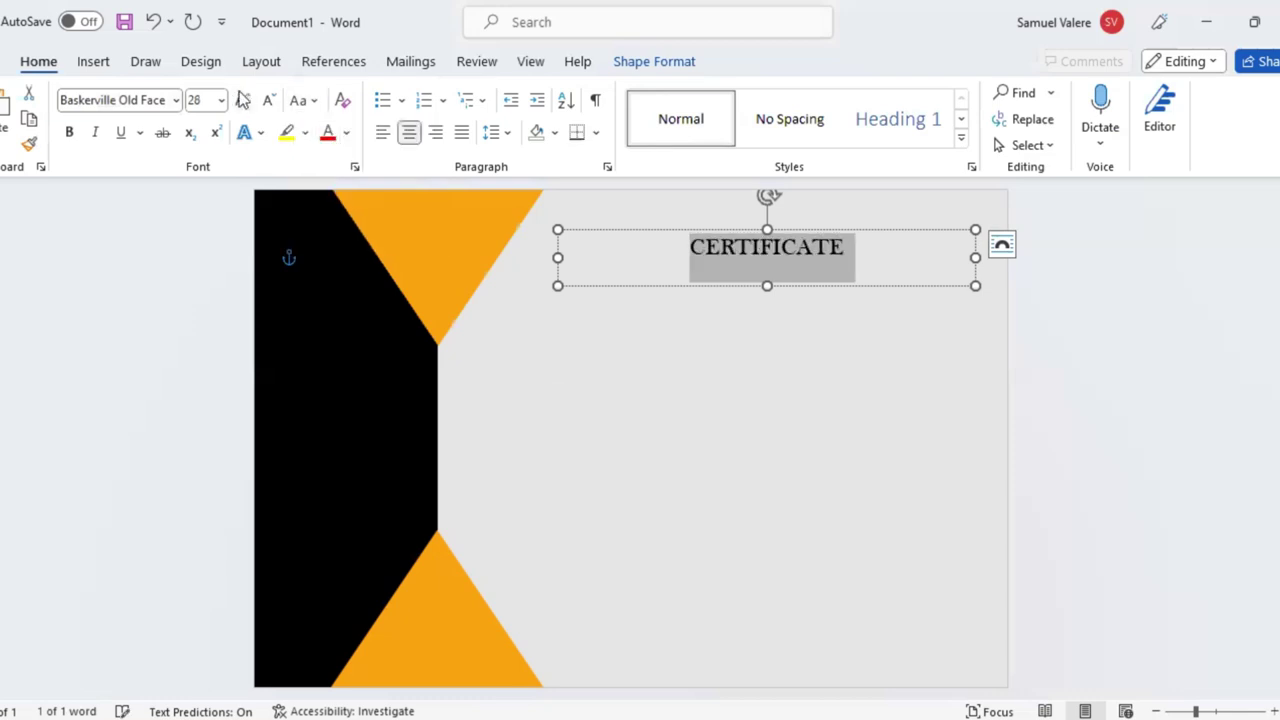
click(243, 100)
click(243, 100)
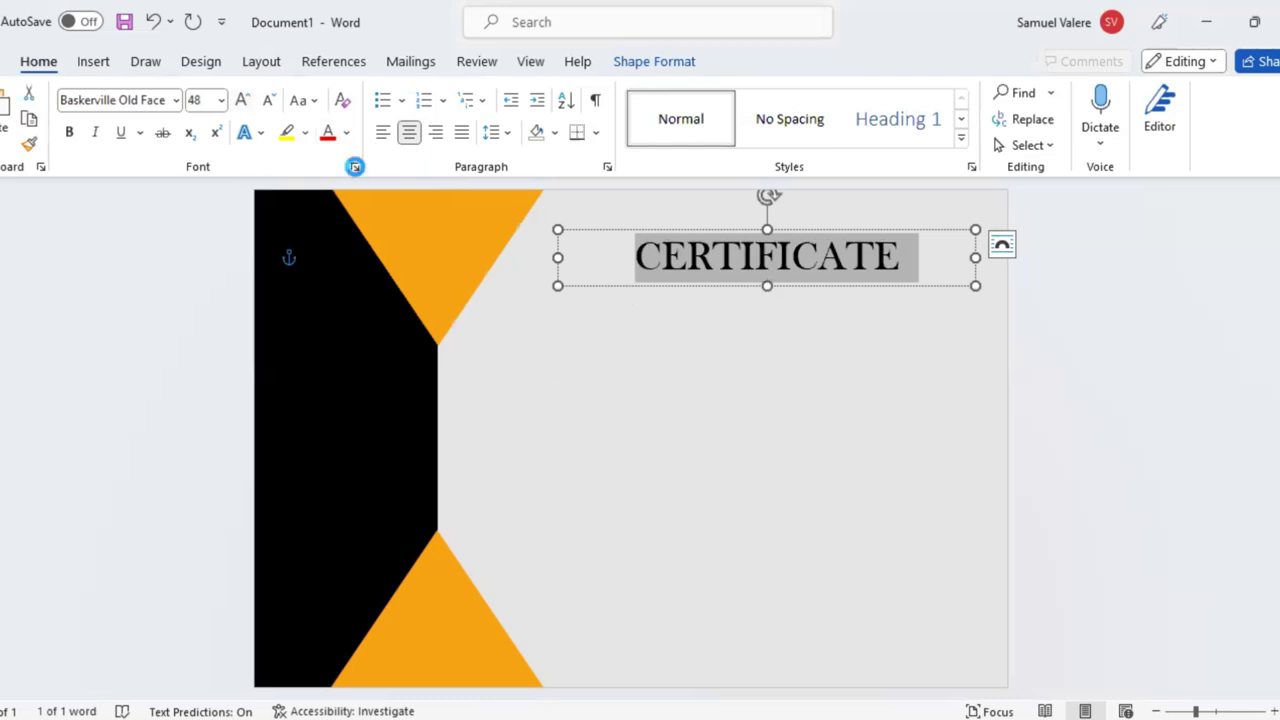
Expand CERTIFICATE's letter spacing by 3 pt and tighten its box around the text.
click(355, 167)
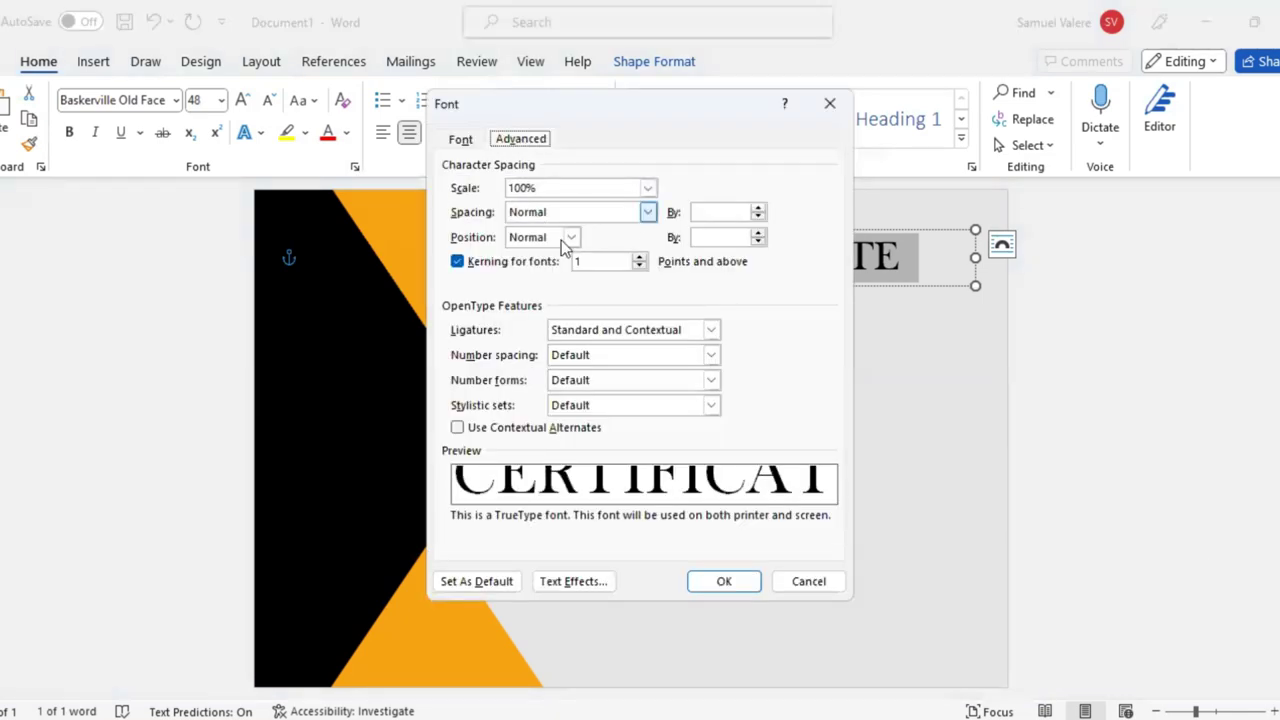
click(704, 215)
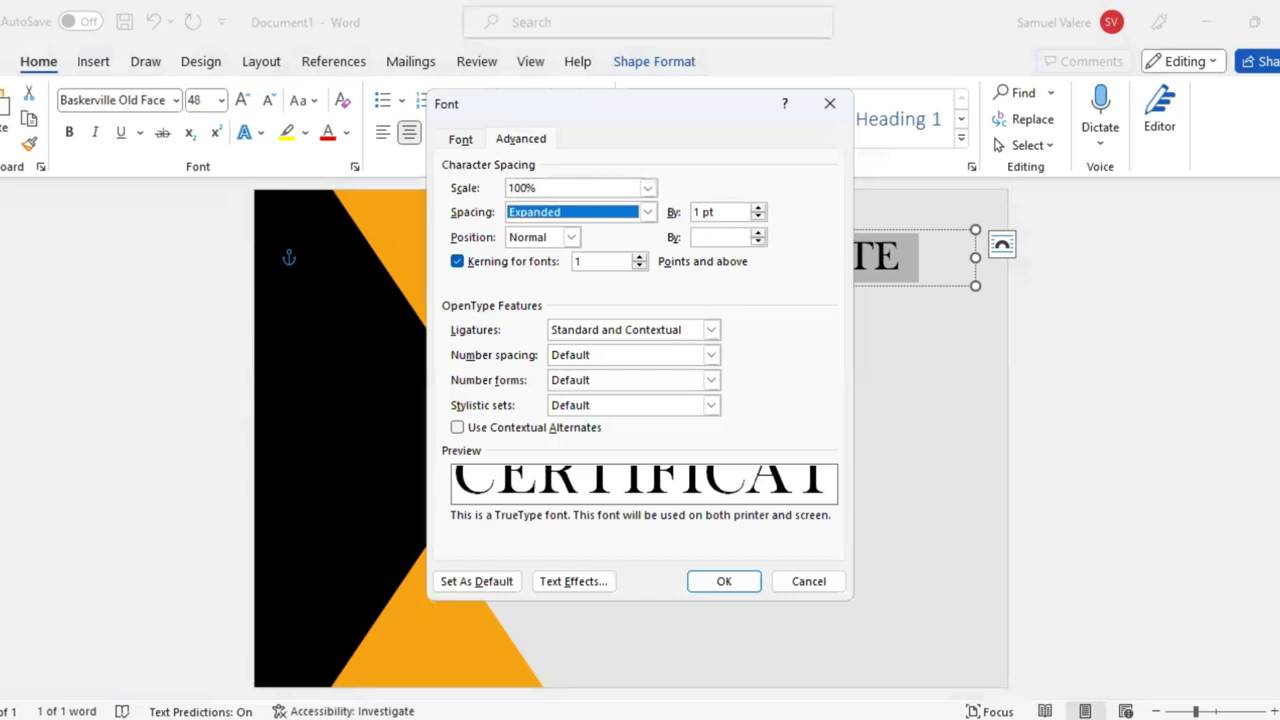
click(722, 212)
text(3)
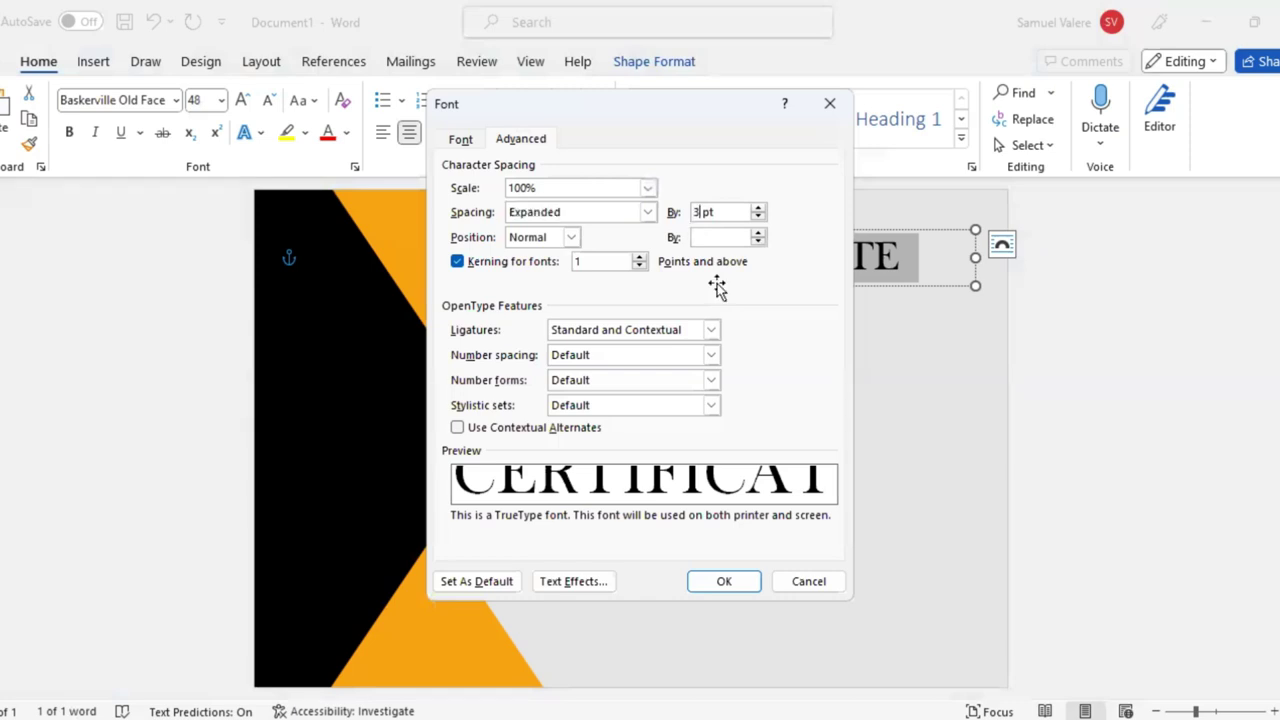
key(Return)
drag(557, 258, 645, 258)
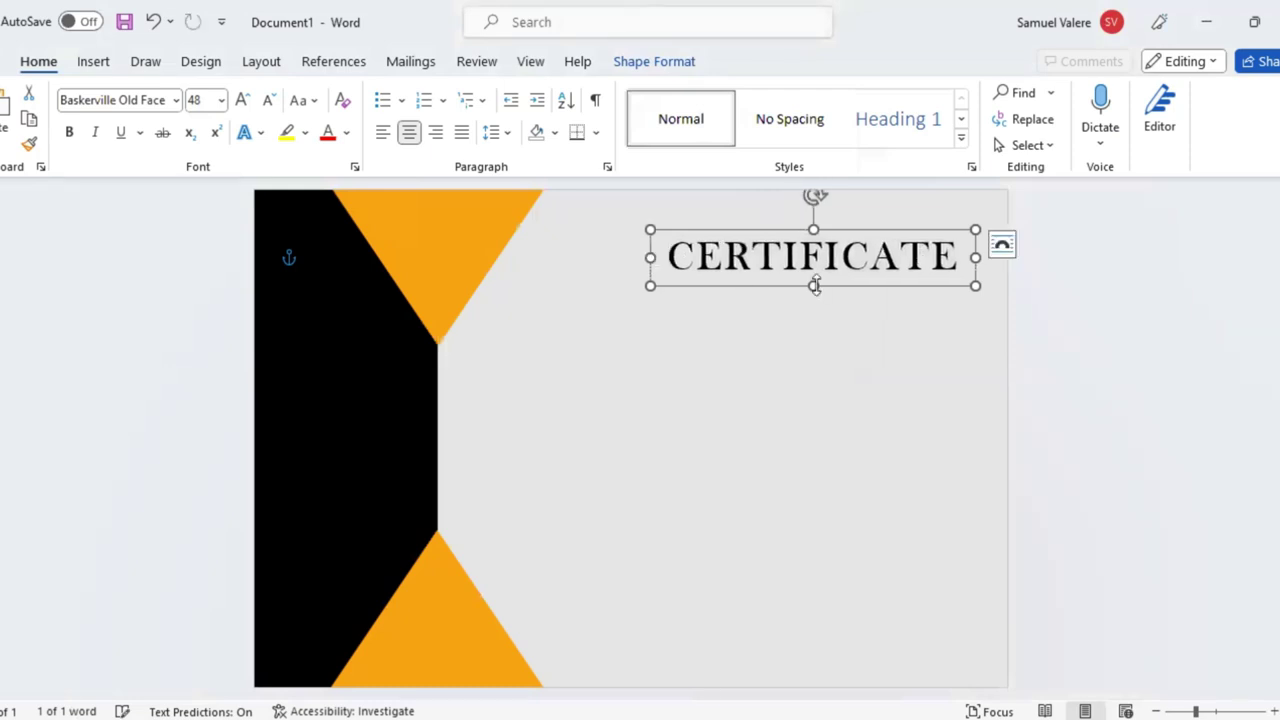
mouse_move(812, 286)
mouse_down()
mouse_move(747, 245)
mouse_move(743, 260)
mouse_up()
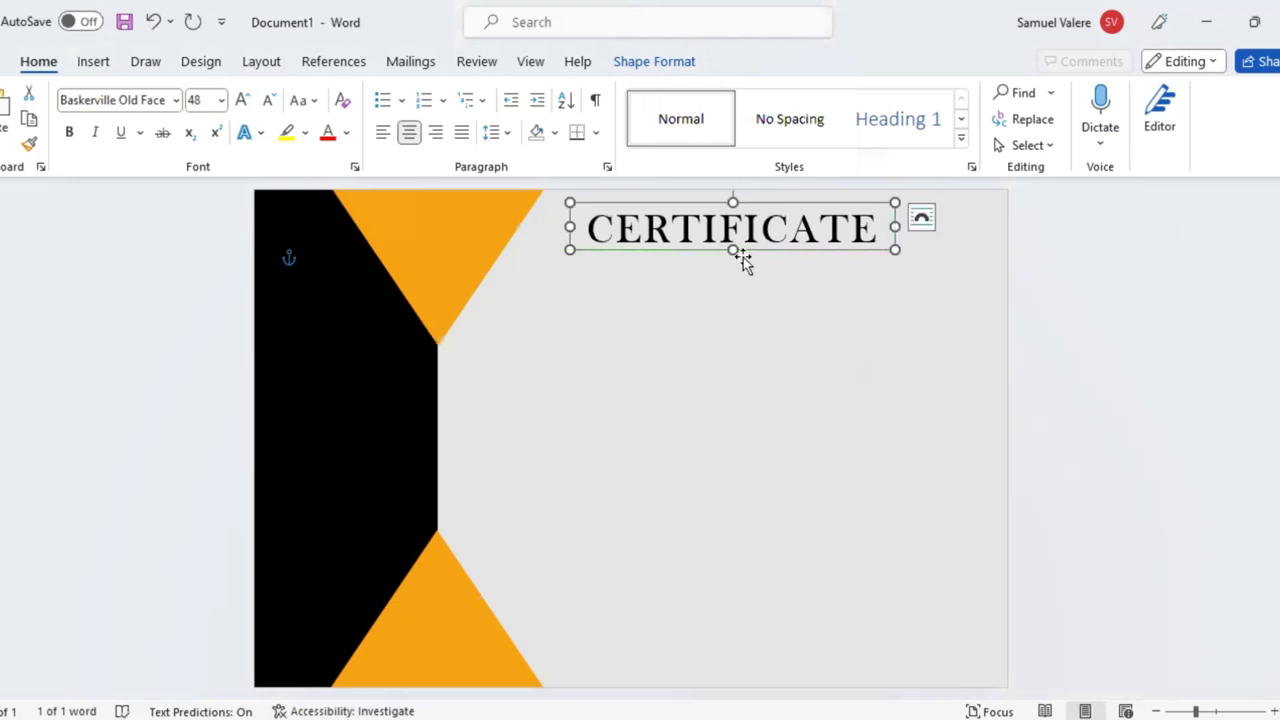
Draw a new text box just below CERTIFICATE.
click(93, 61)
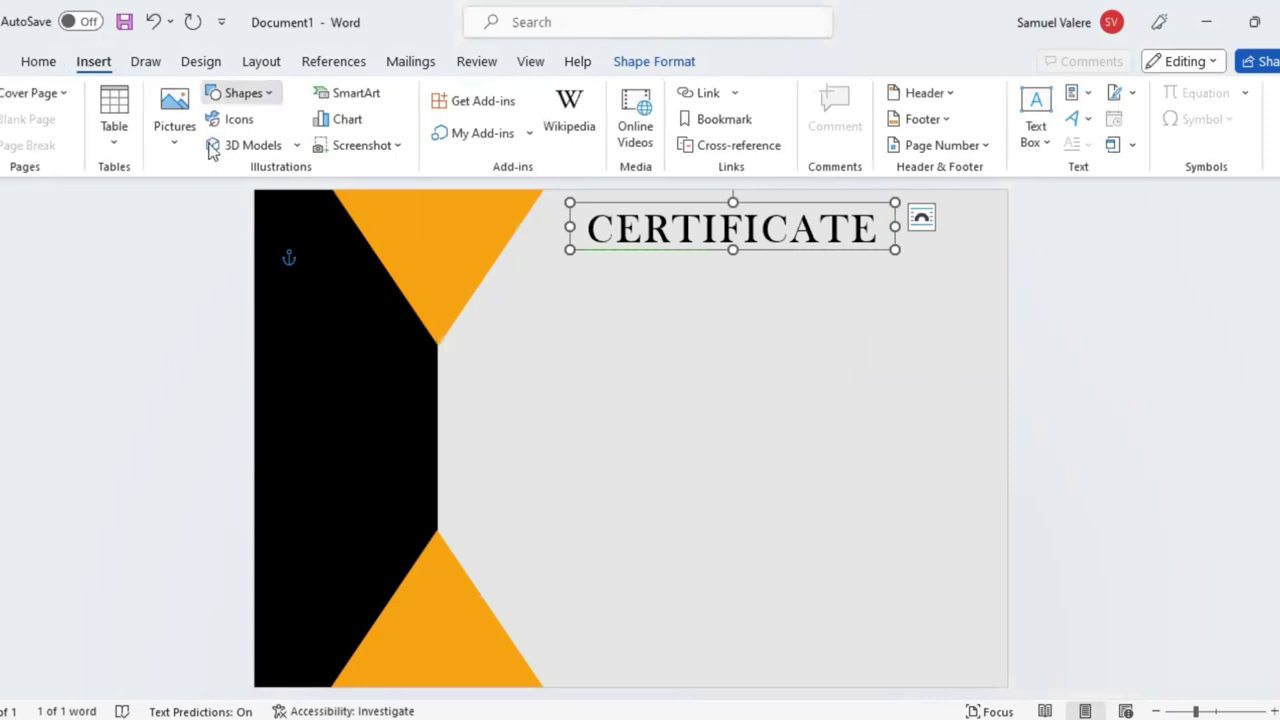
click(255, 95)
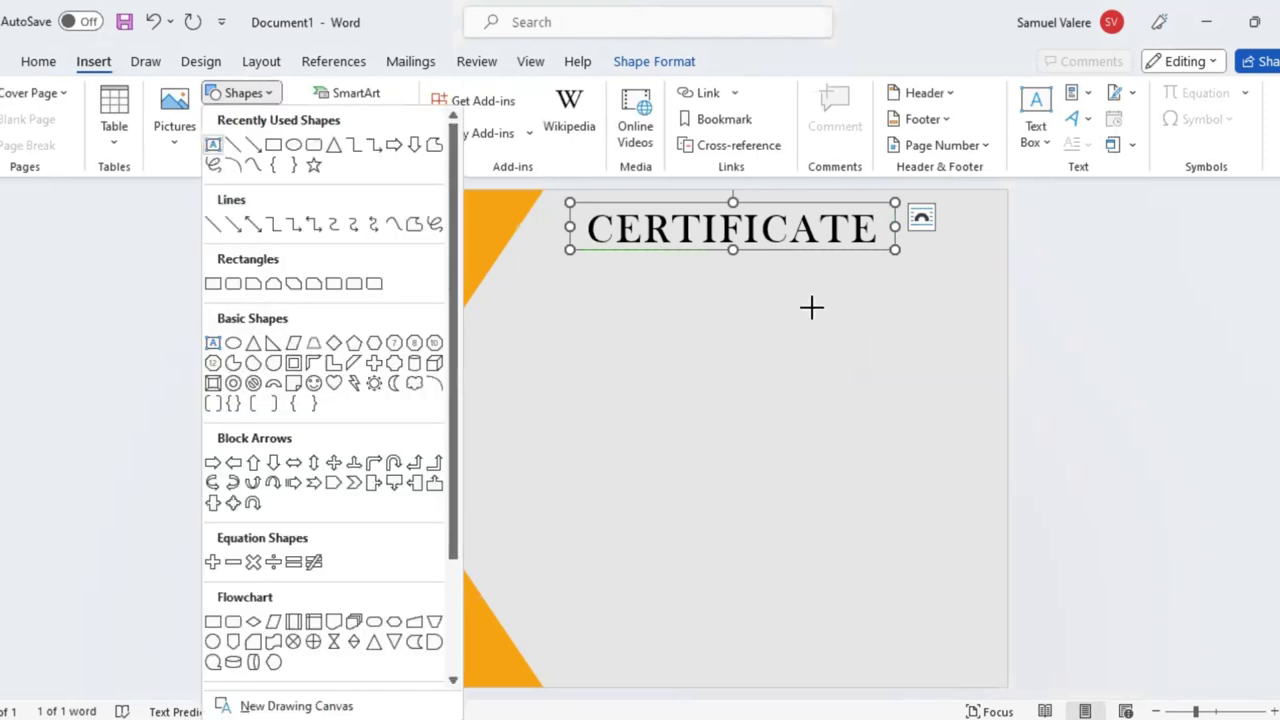
drag(645, 270, 812, 309)
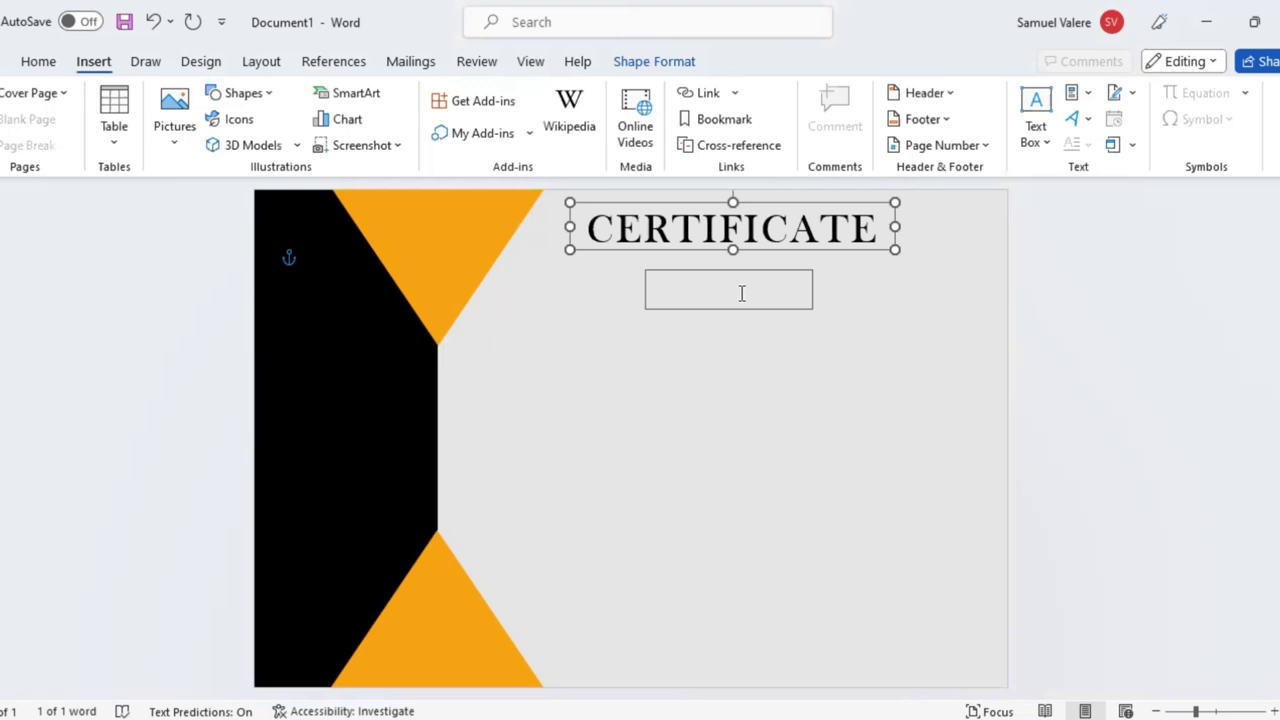
Type 'Of Appreciation' in the new box, centred and uppercase at 18 pt.
text(Of Appreciation)
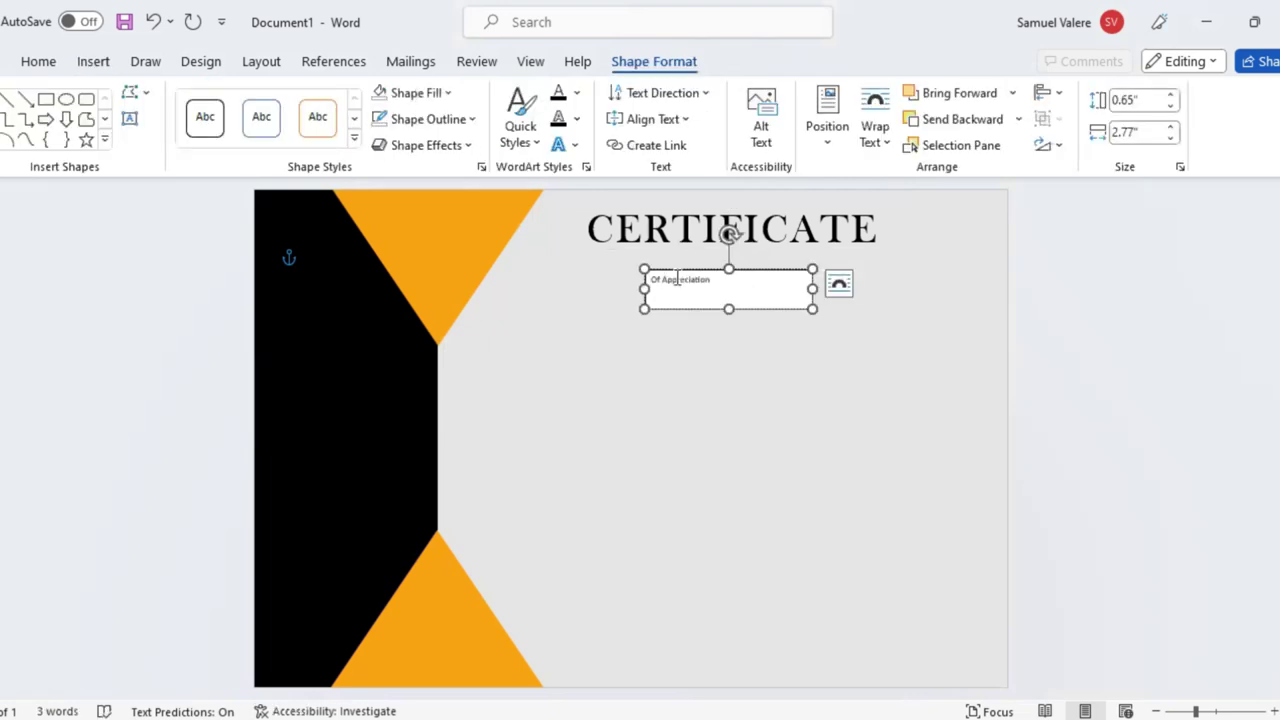
key(ctrl+a)
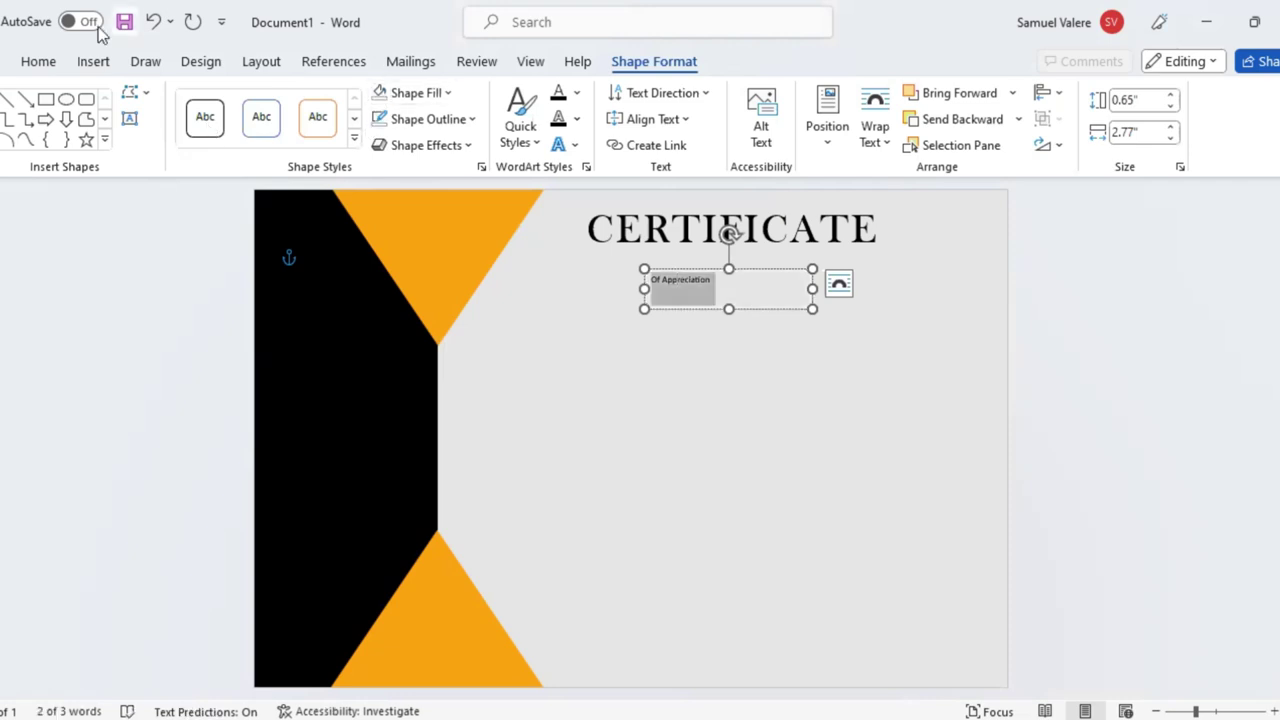
click(38, 61)
click(409, 132)
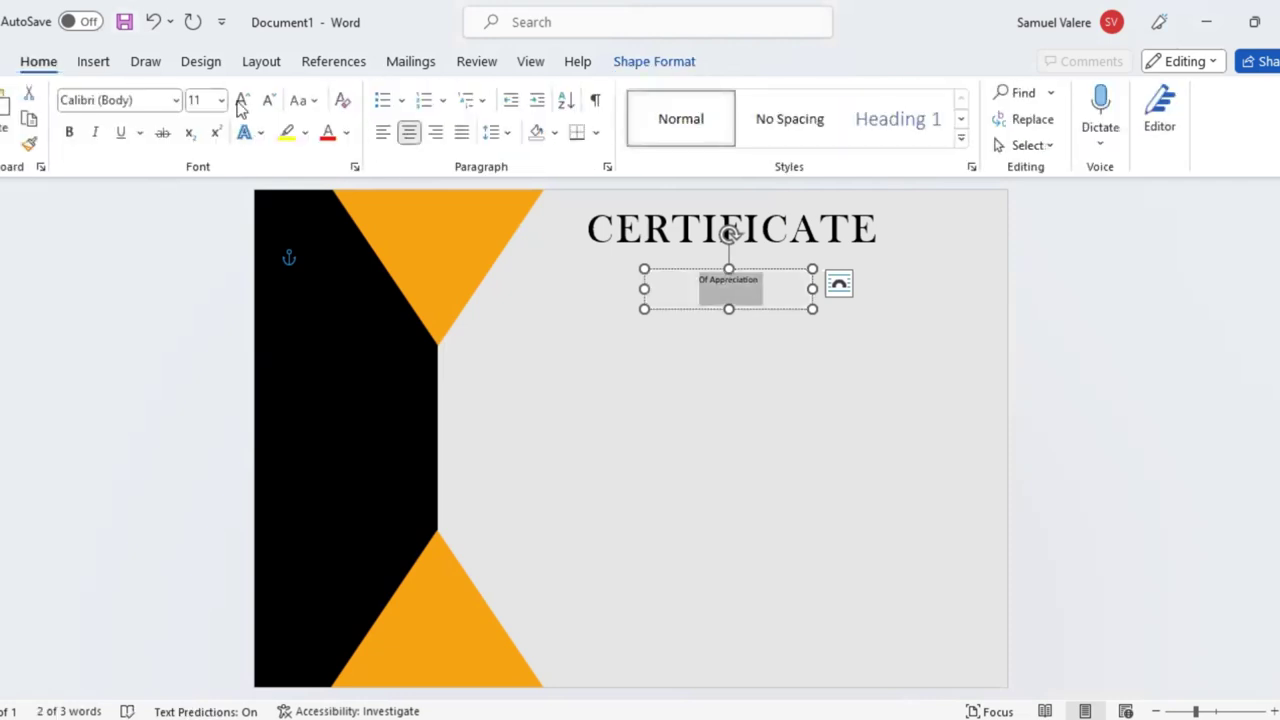
click(242, 104)
click(242, 104)
click(242, 104)
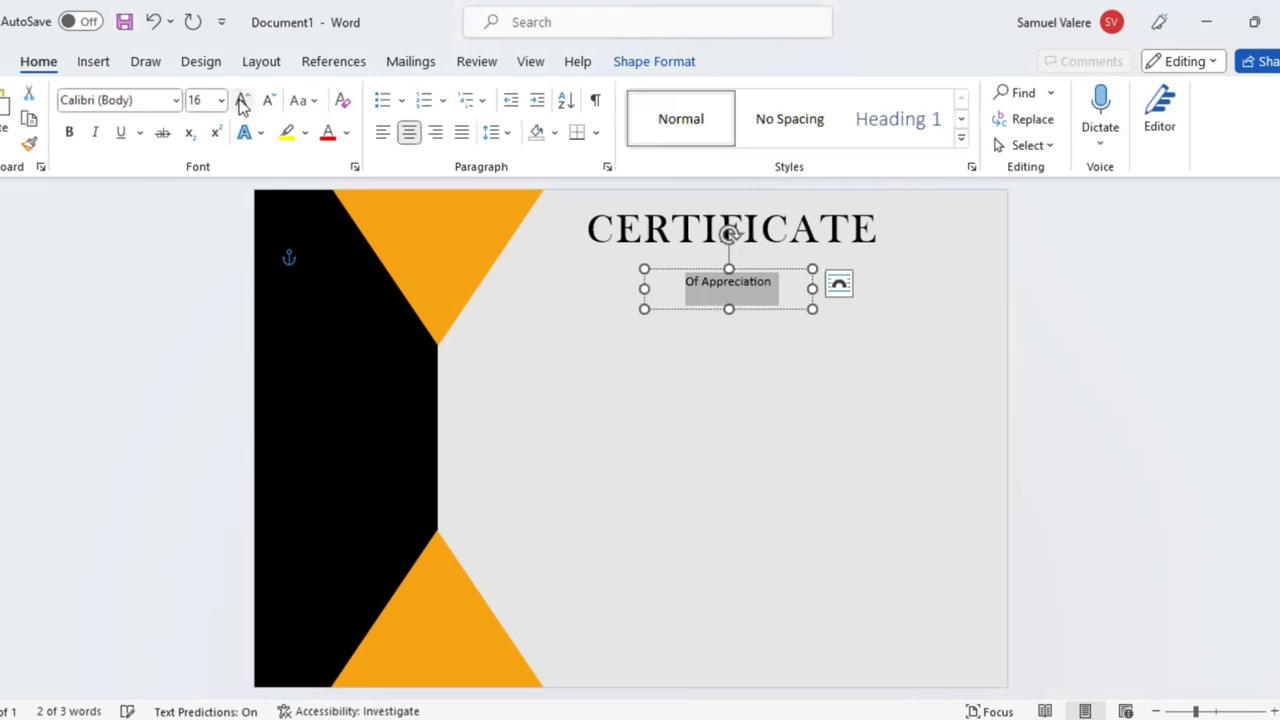
click(242, 104)
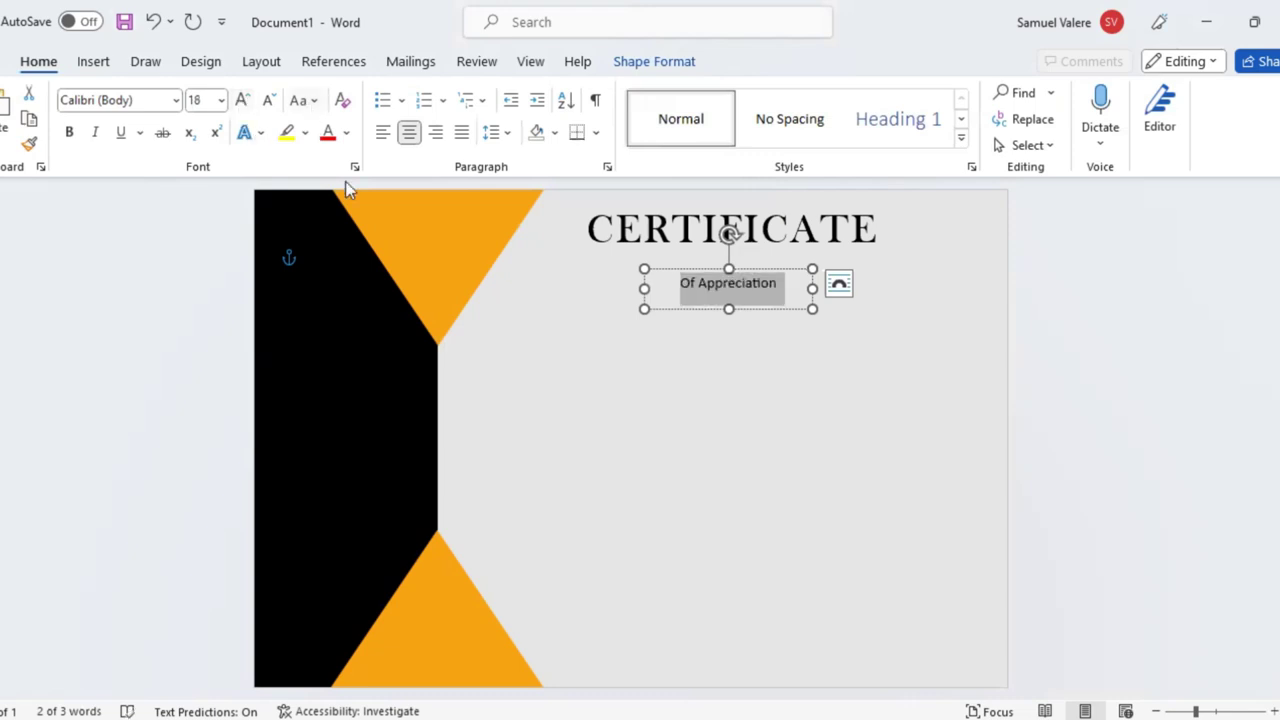
key(ctrl+shift+a)
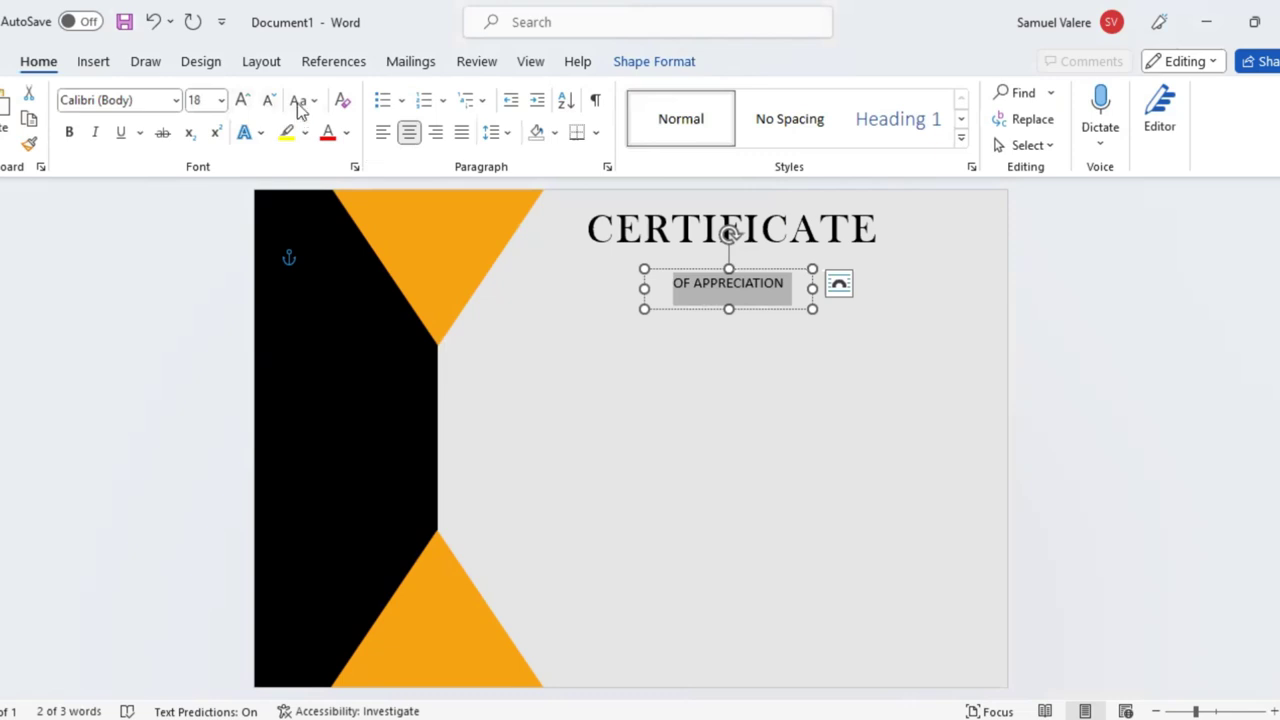
click(243, 101)
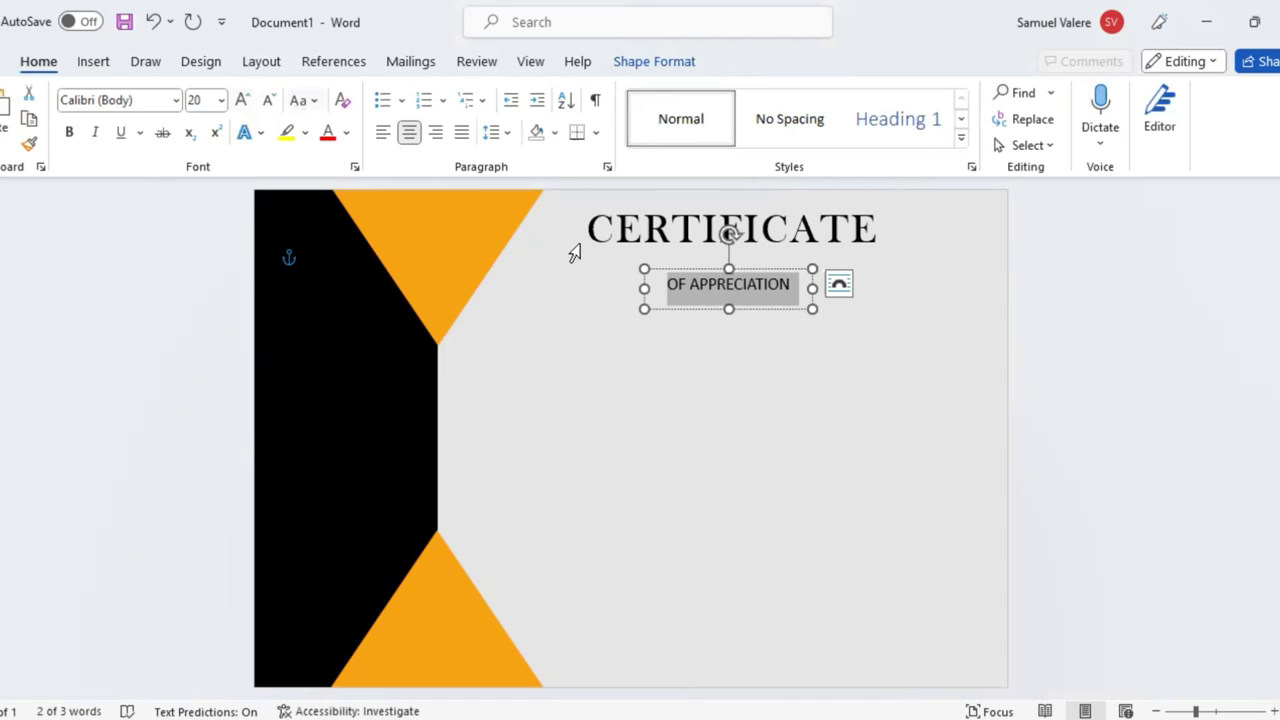
key(ctrl+z)
click(351, 167)
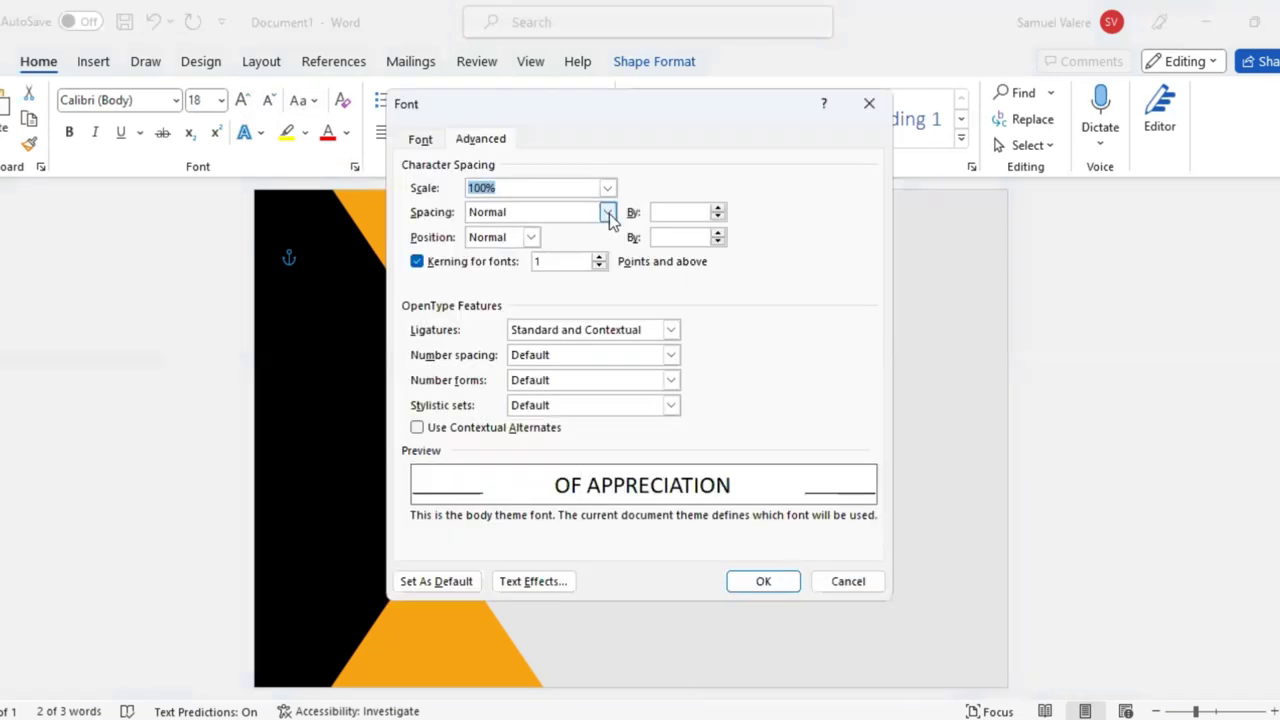
Expand OF APPRECIATION's letter spacing by 4 pt and shorten its box.
click(560, 212)
click(655, 212)
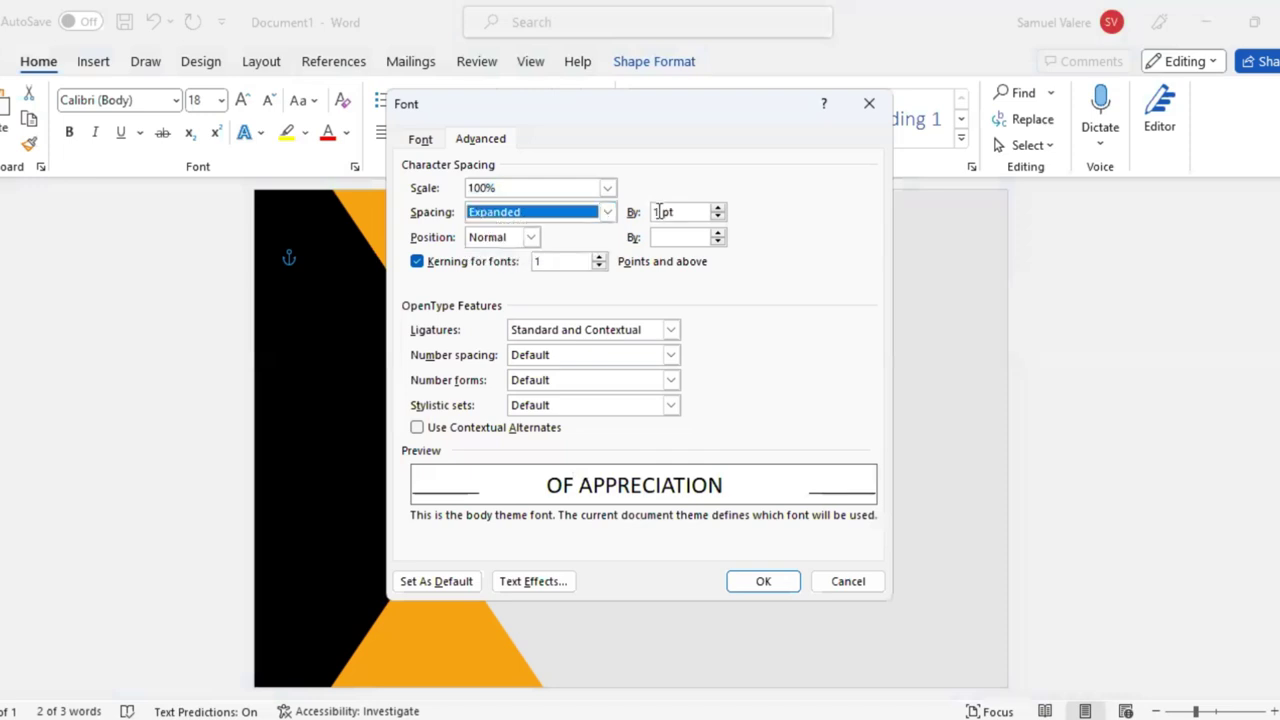
click(655, 212)
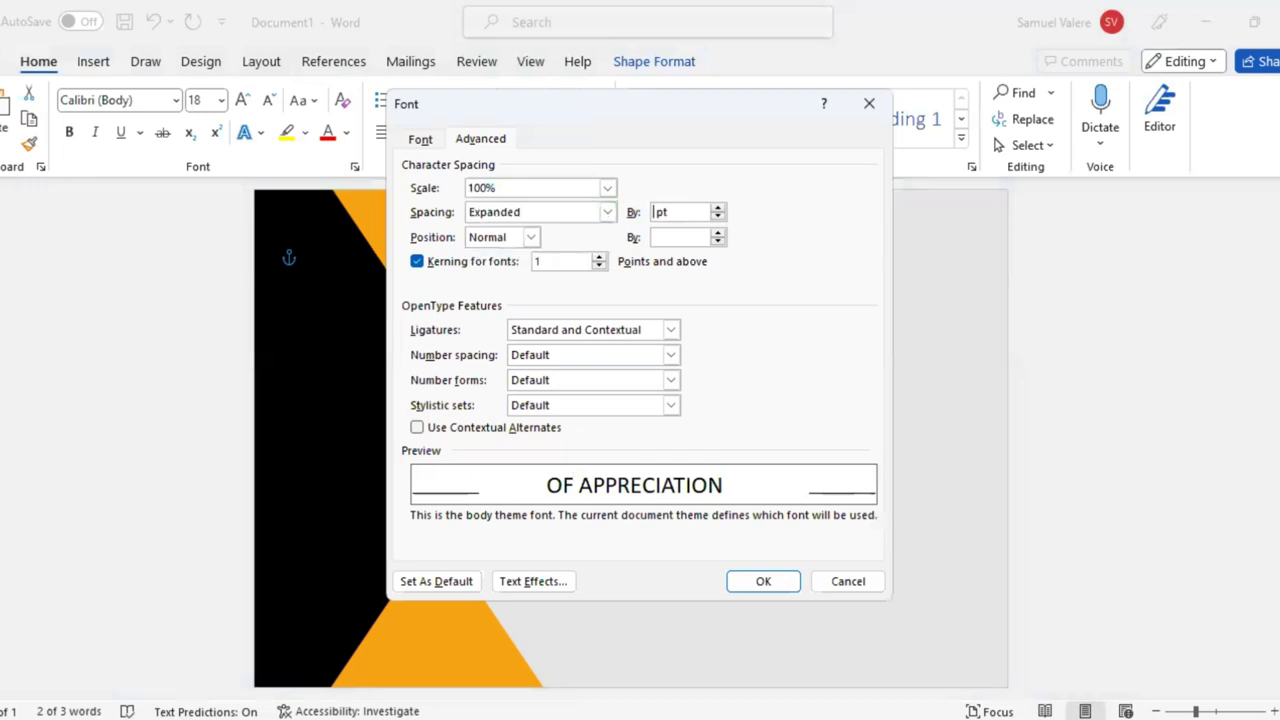
text(4)
key(Return)
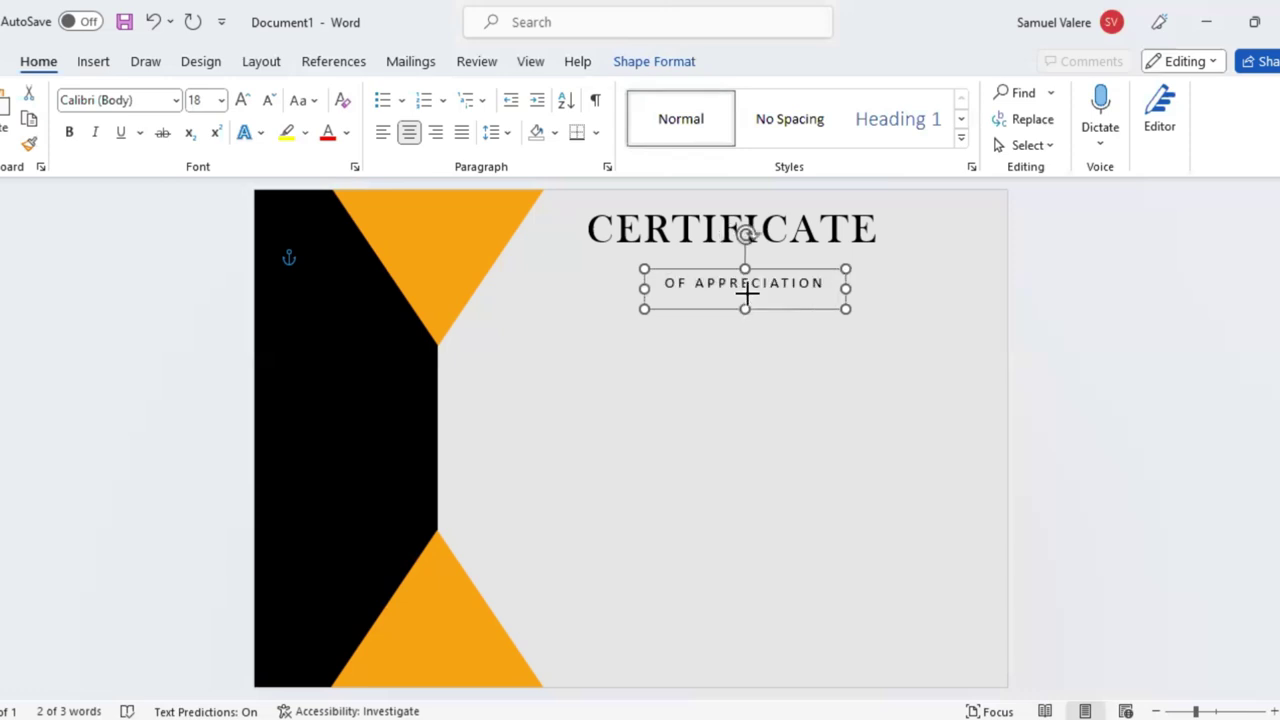
drag(745, 309, 748, 295)
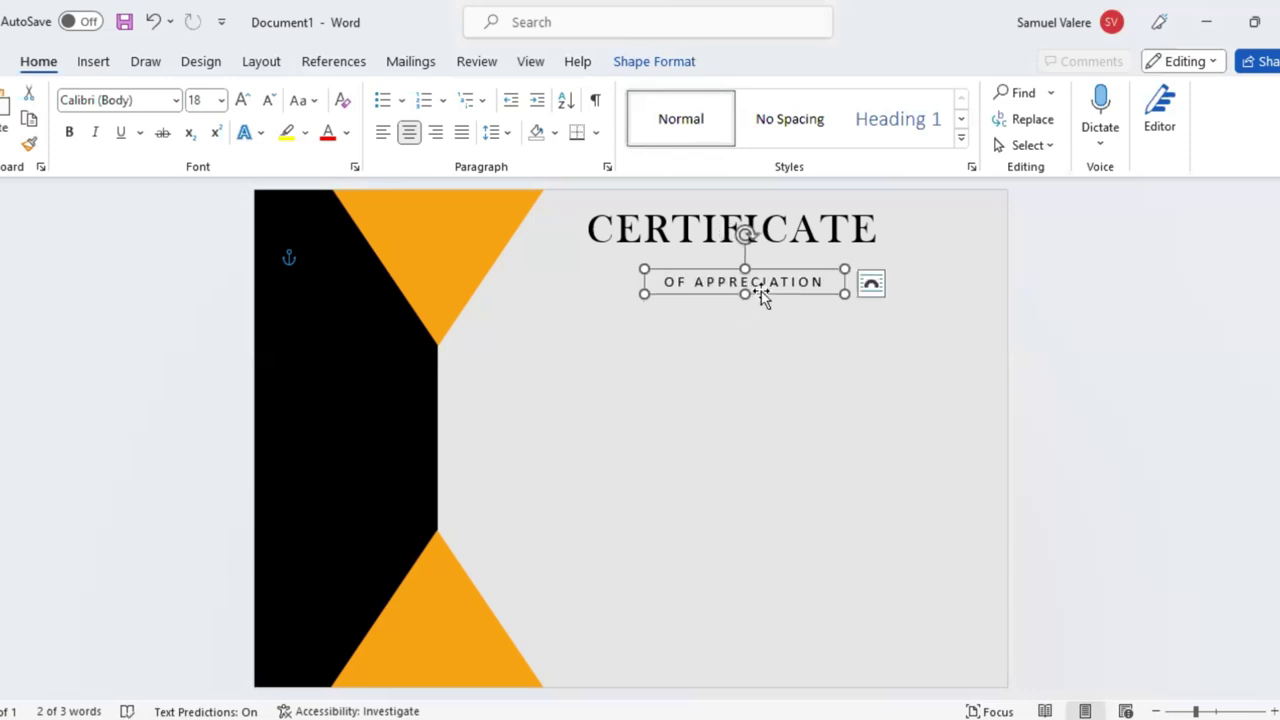
Make OF APPRECIATION bold and move it up directly beneath CERTIFICATE.
key(ctrl+a)
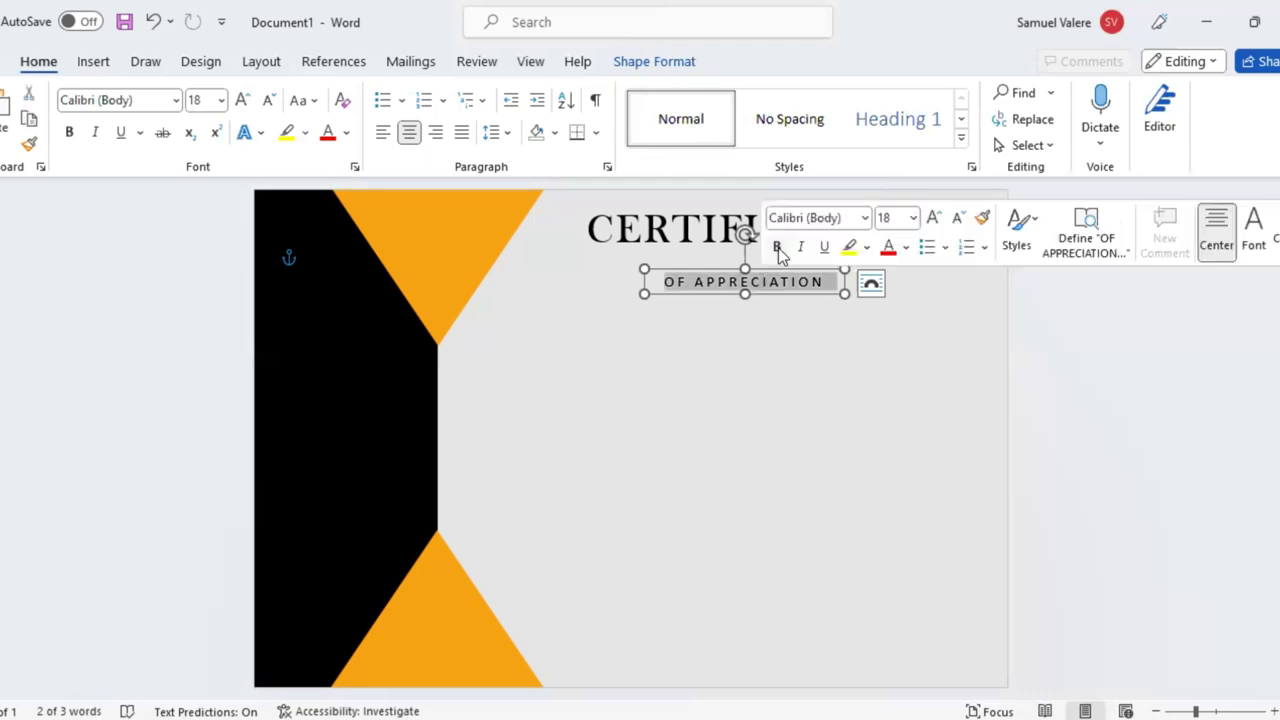
click(777, 247)
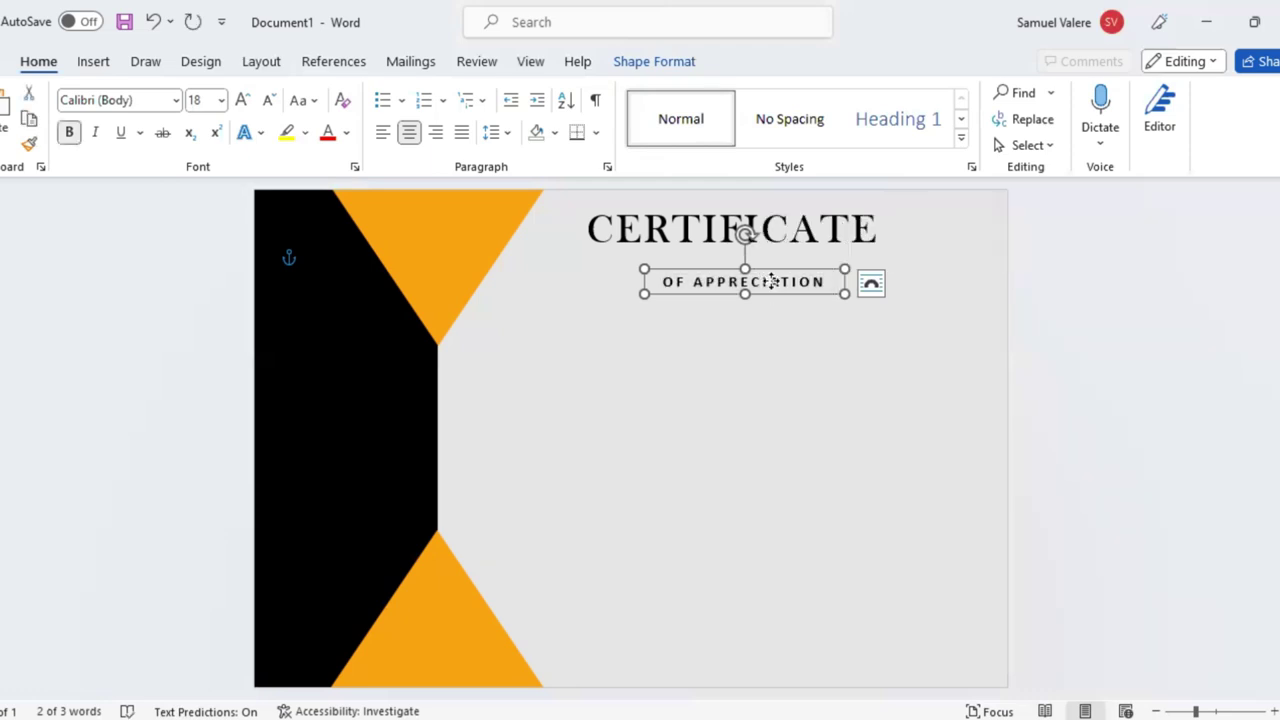
drag(769, 302, 757, 272)
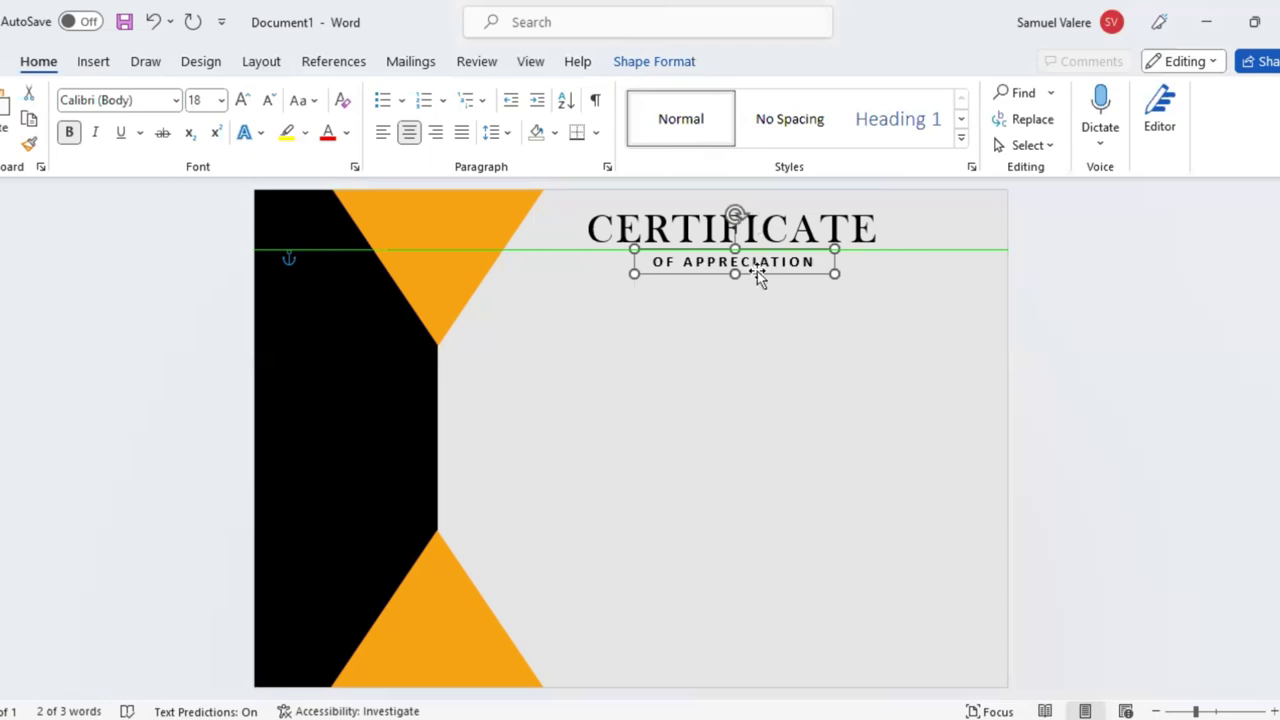
drag(757, 271, 757, 271)
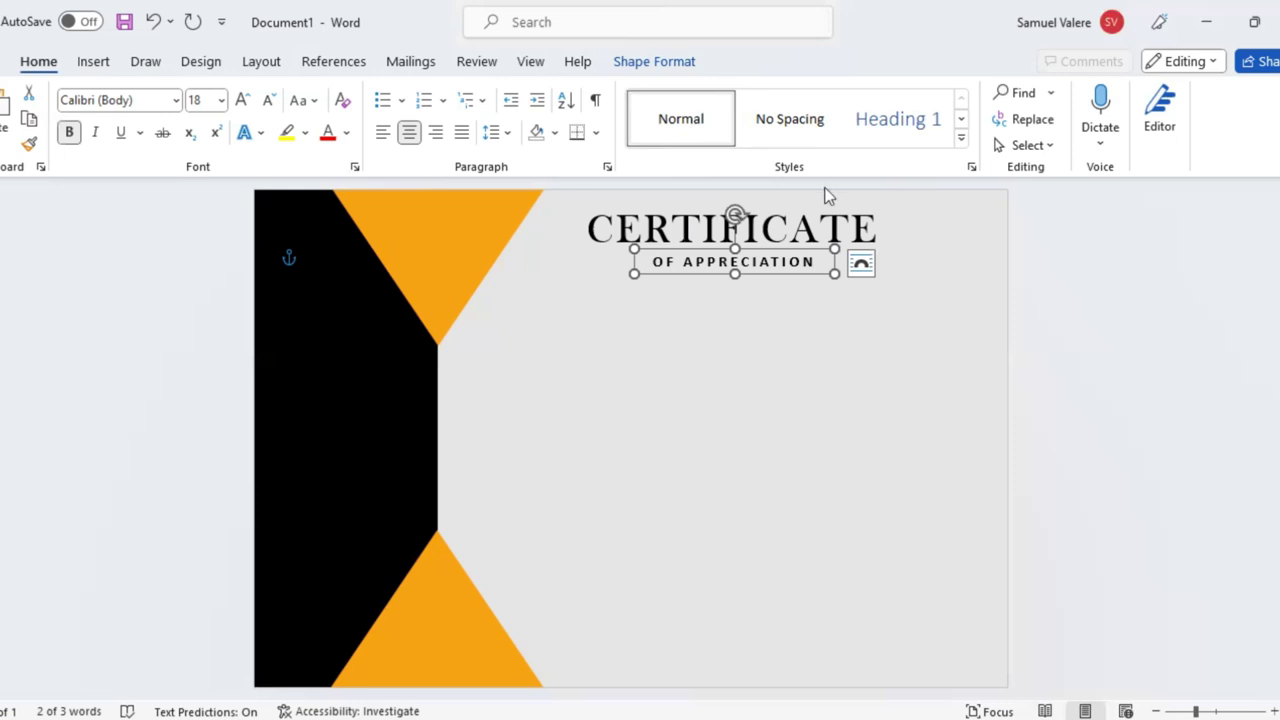
double_click(827, 194)
Colour the CERTIFICATE heading dark blue, then select the OF APPRECIATION box.
click(821, 191)
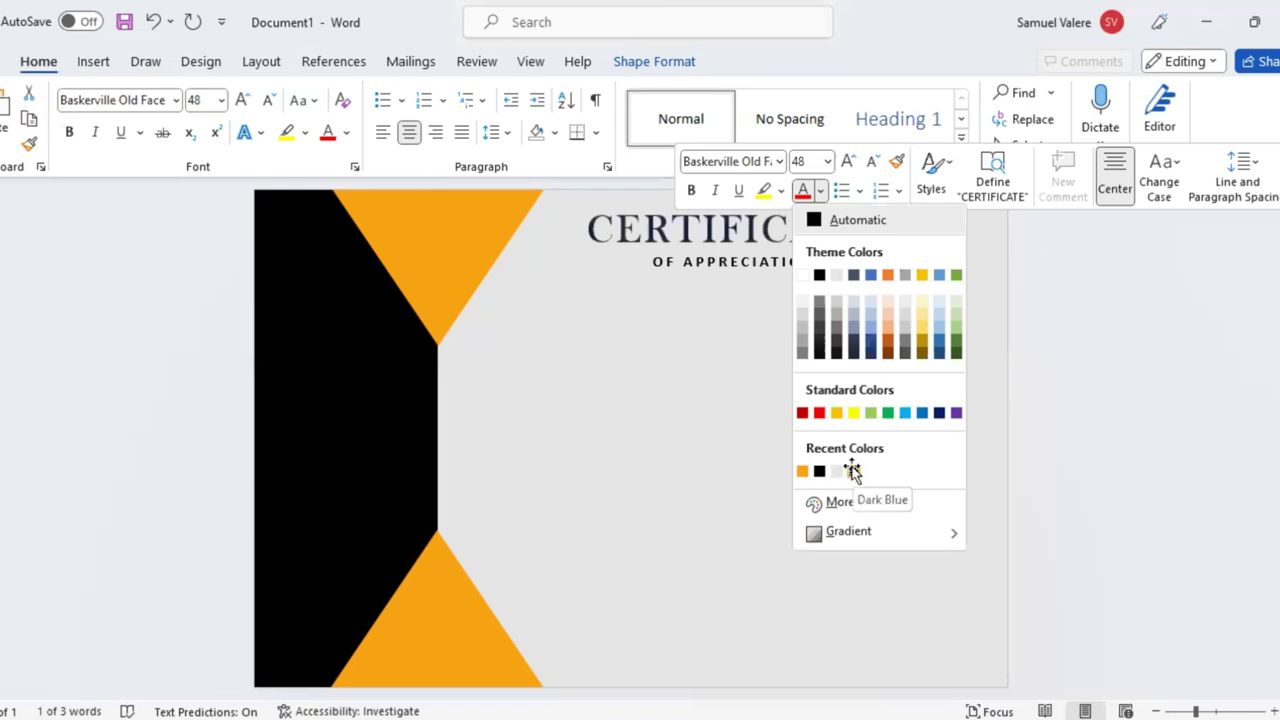
click(744, 265)
click(788, 350)
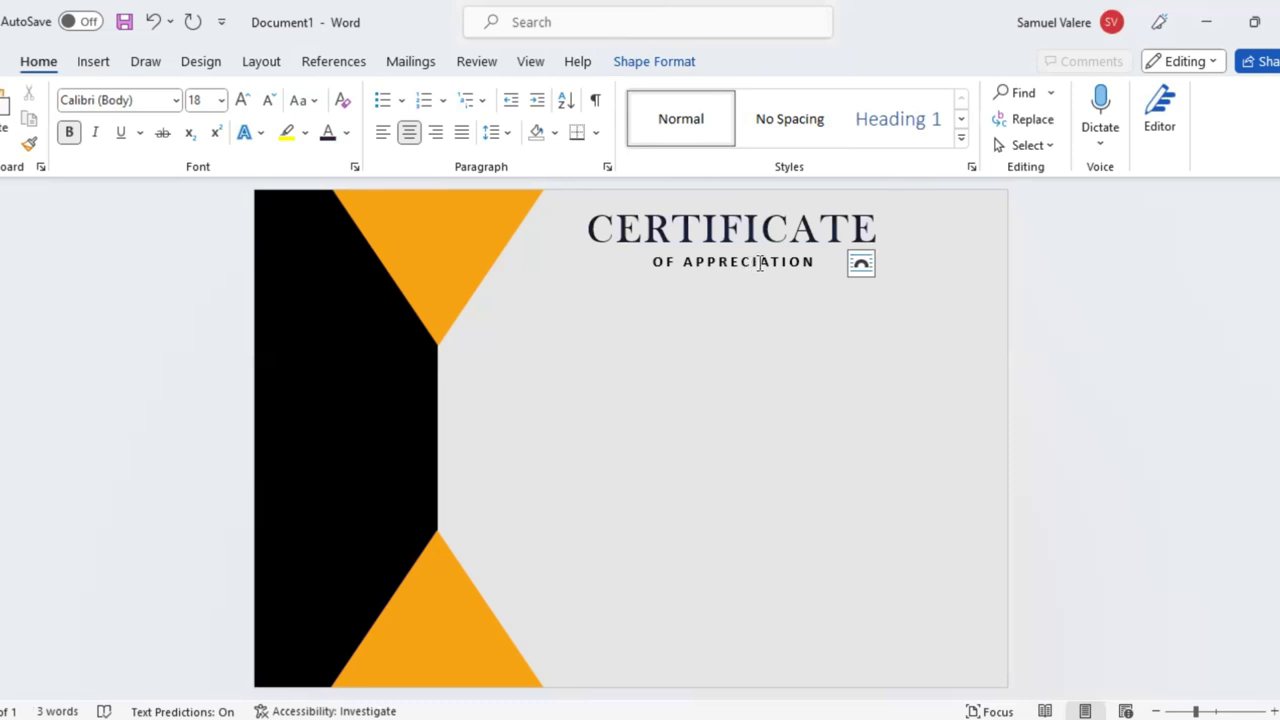
click(772, 210)
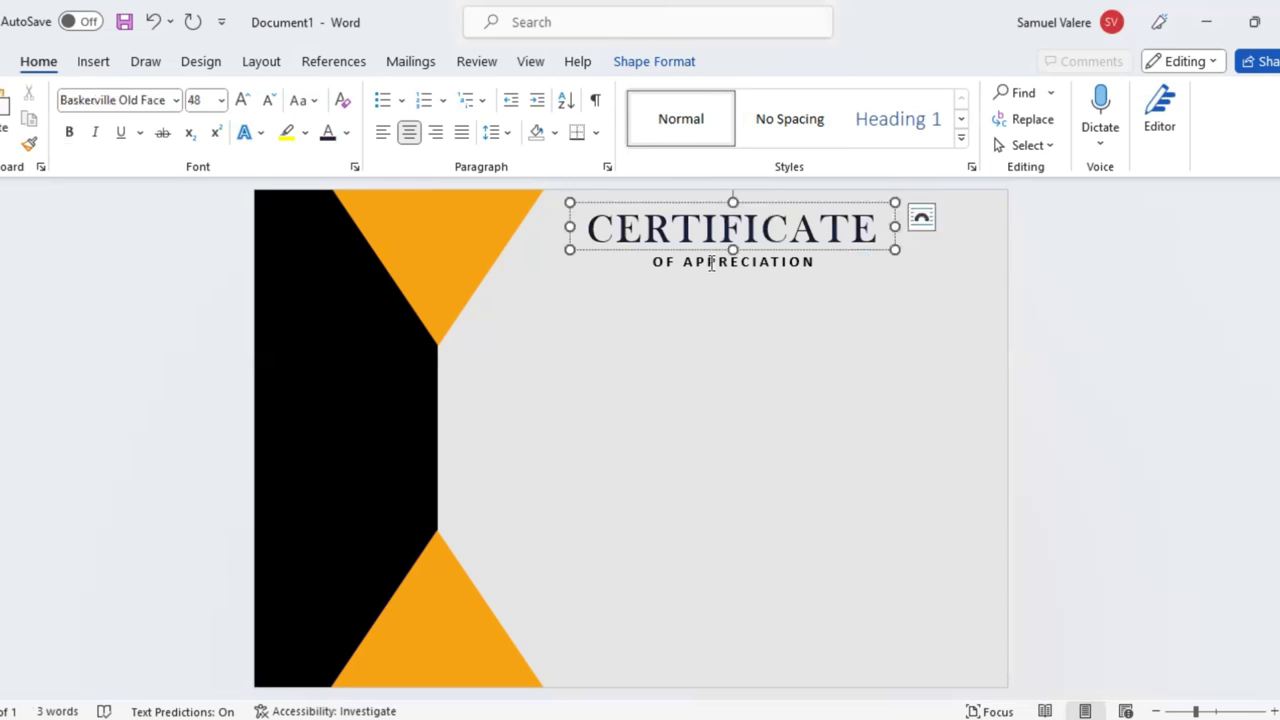
click(720, 276)
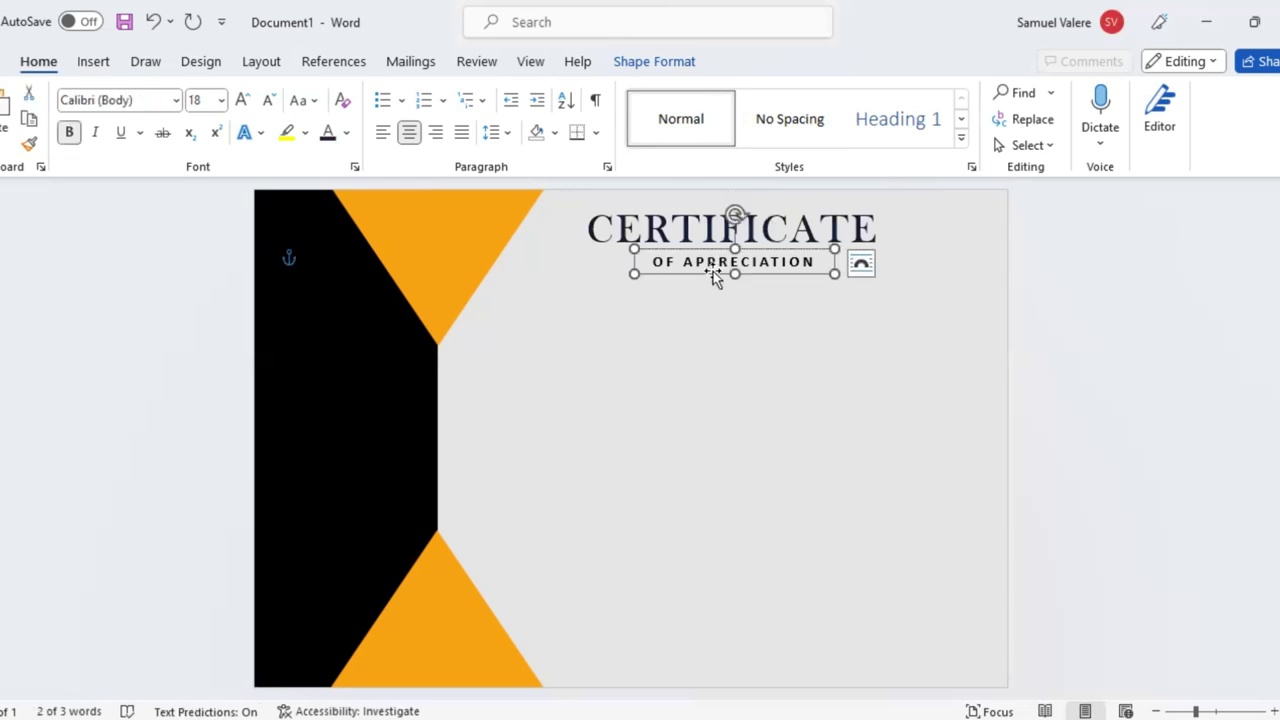
Copy the subtitle box below and retype it as 'This Certificate Is Greatly Presented To'.
ctrl+drag(712, 271, 705, 341)
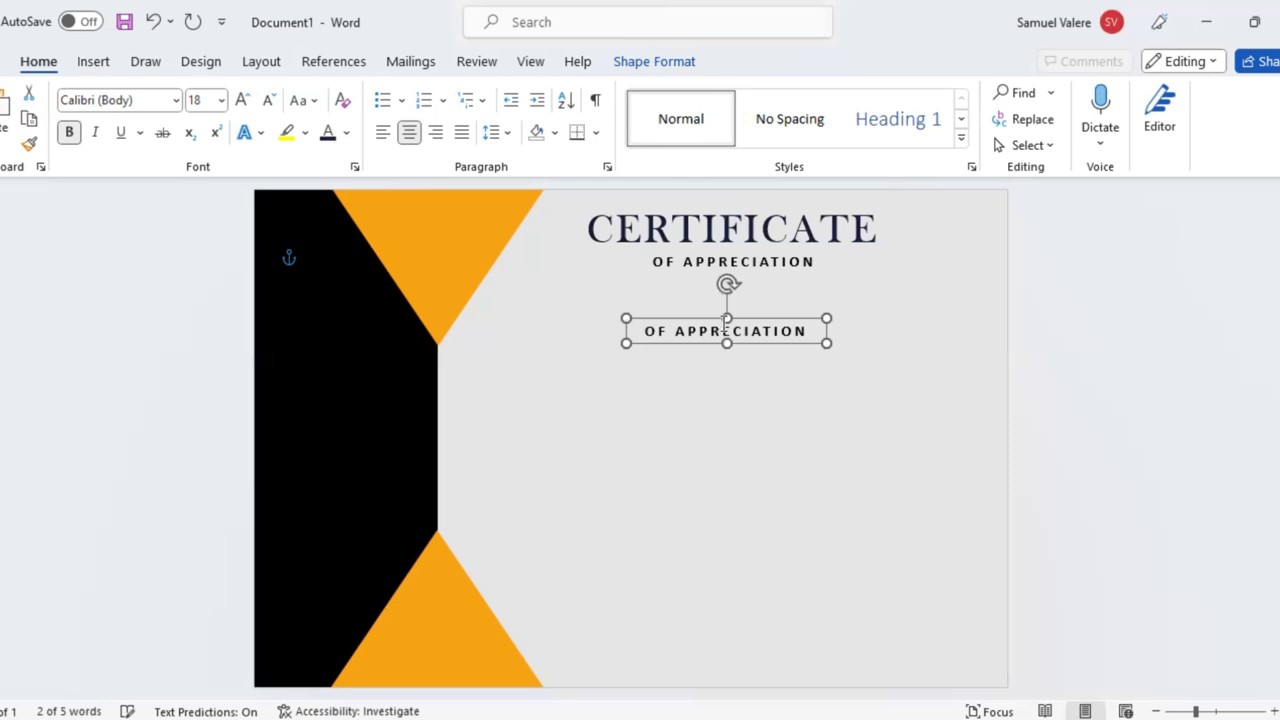
triple_click(712, 336)
key(BackSpace)
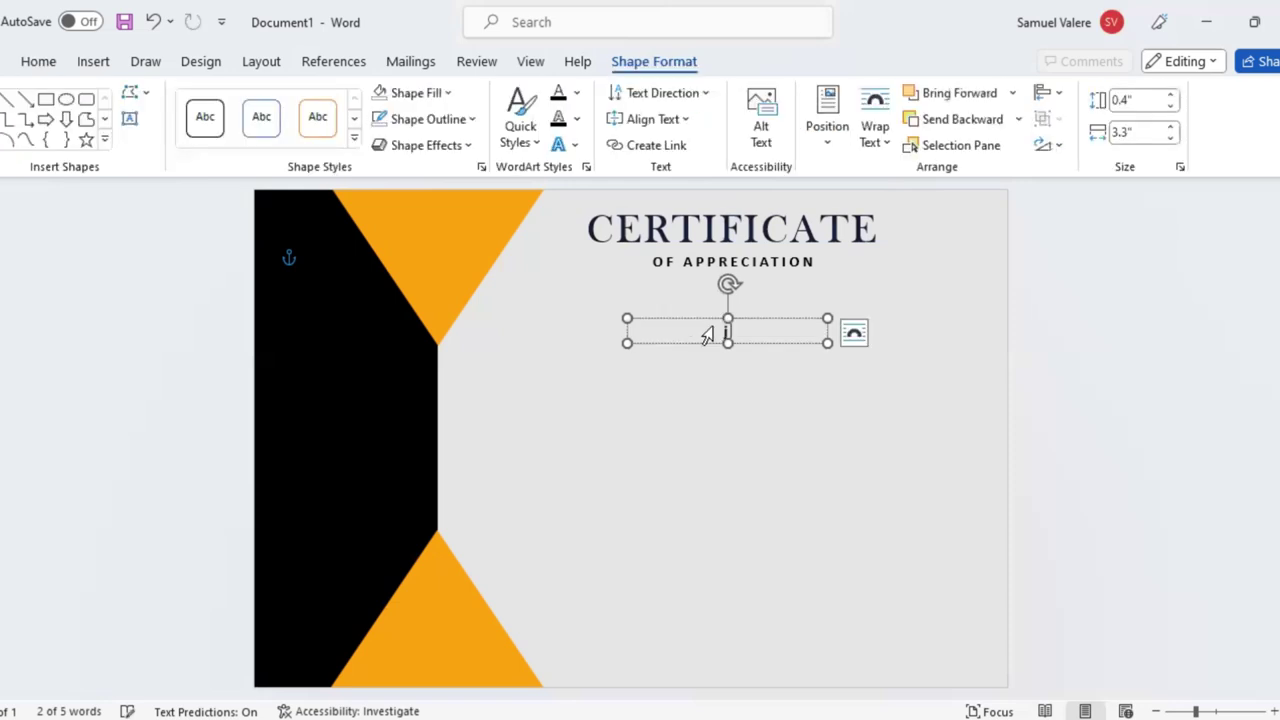
text(T)
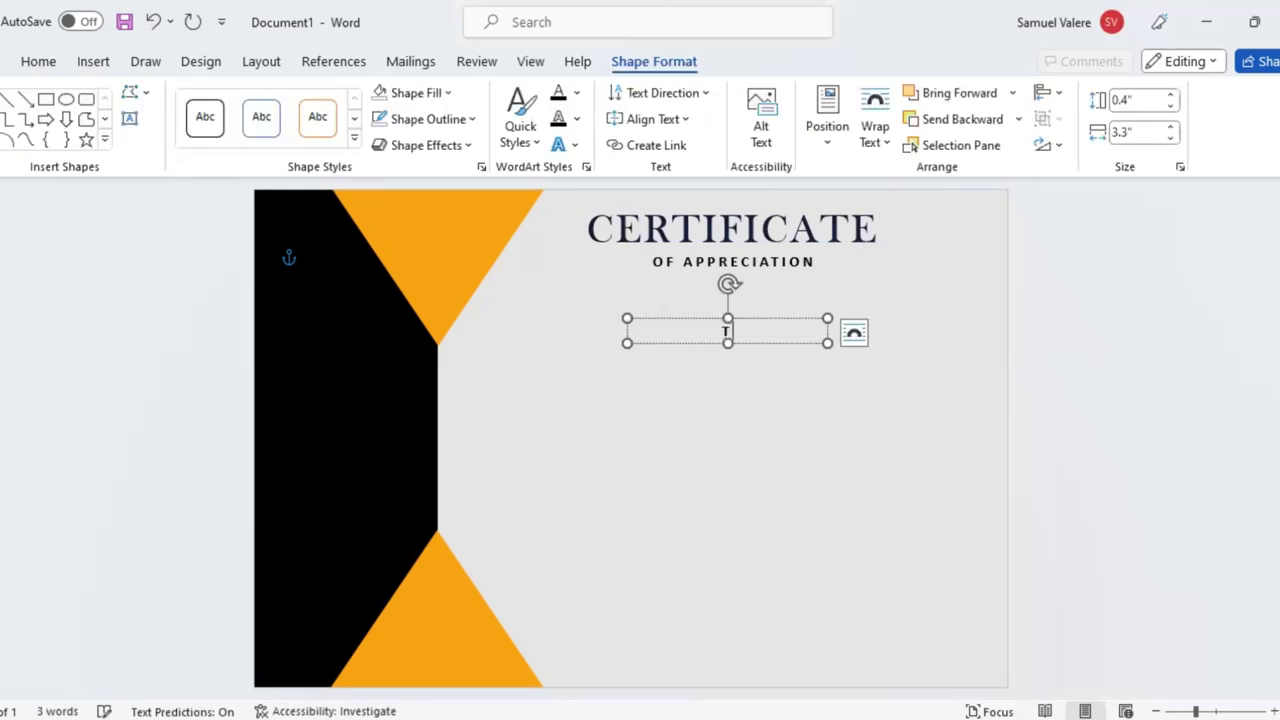
text(his )
text(Certif)
text(icate Is )
text(Presented To)
text( Name)
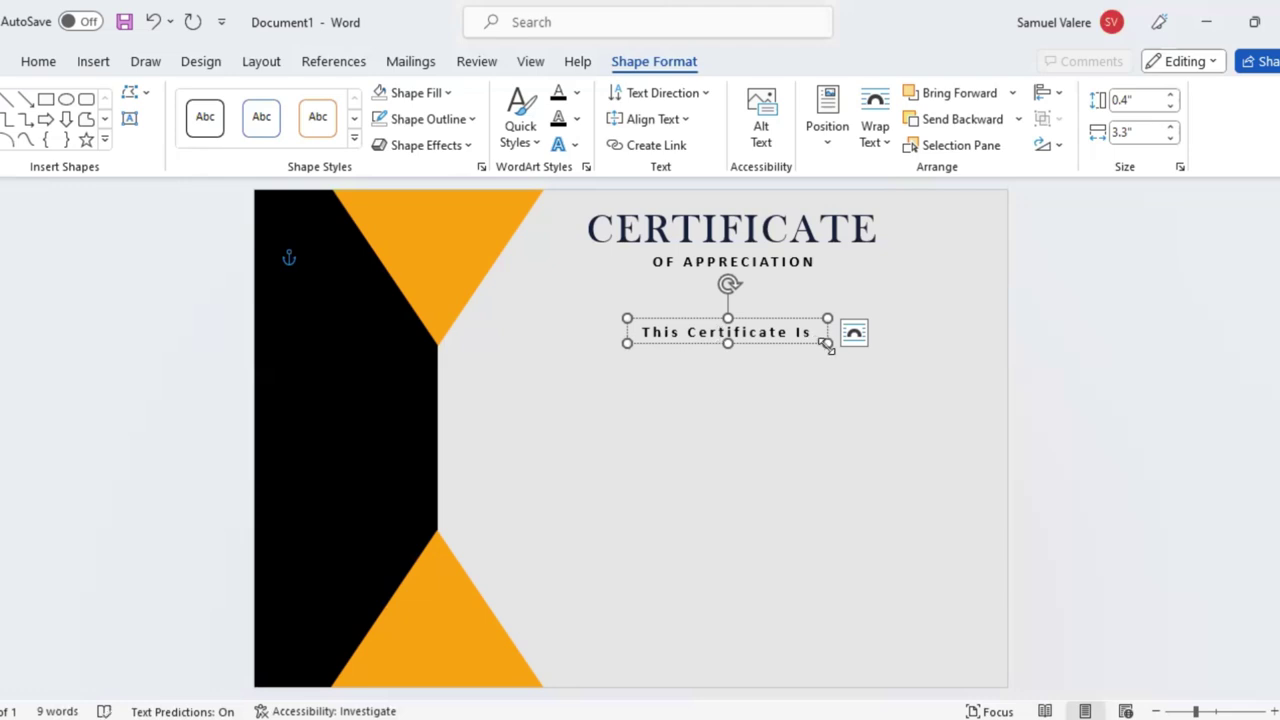
Widen the presentation line's box to 6.98" and align it beneath the subtitle.
drag(970, 349, 971, 349)
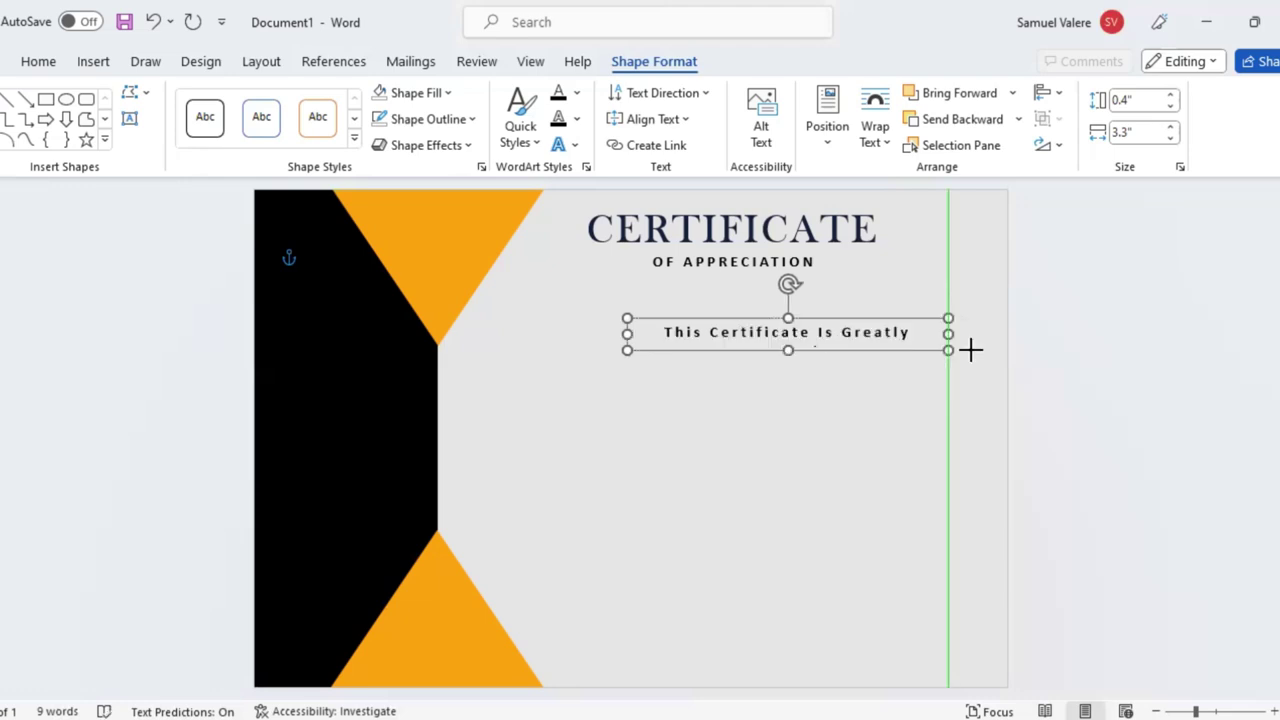
drag(626, 334, 524, 333)
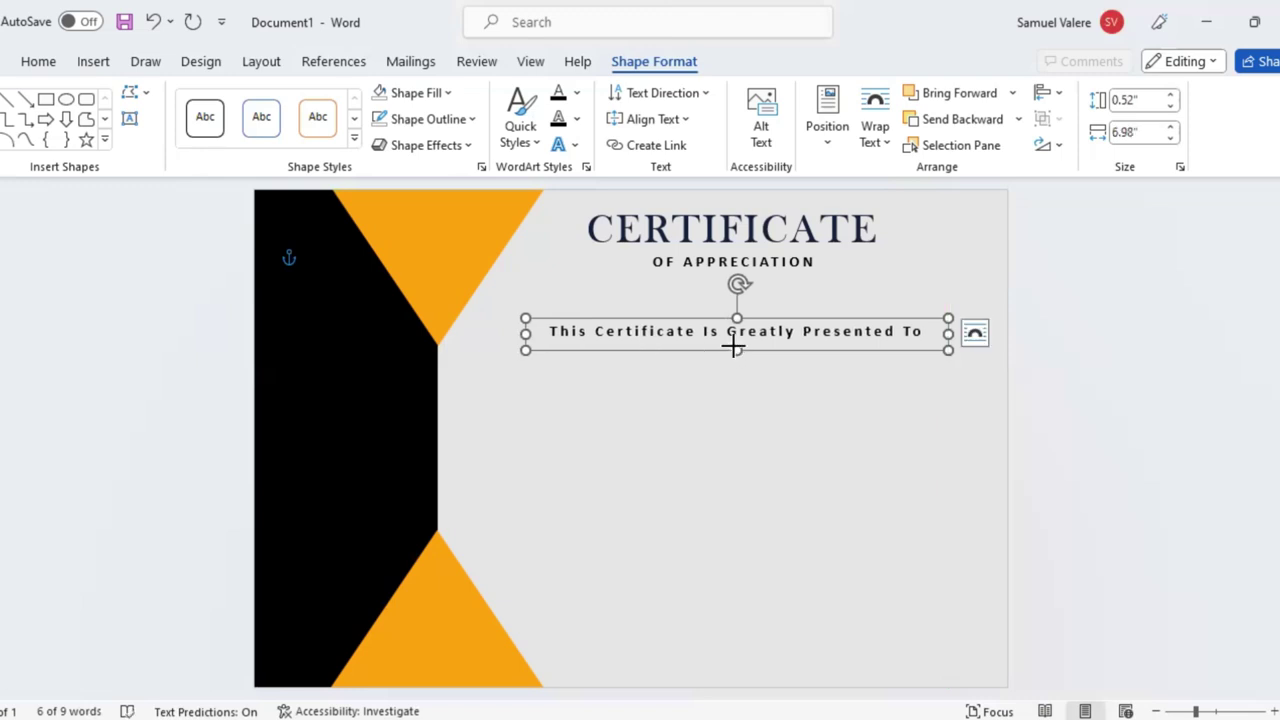
drag(735, 349, 749, 376)
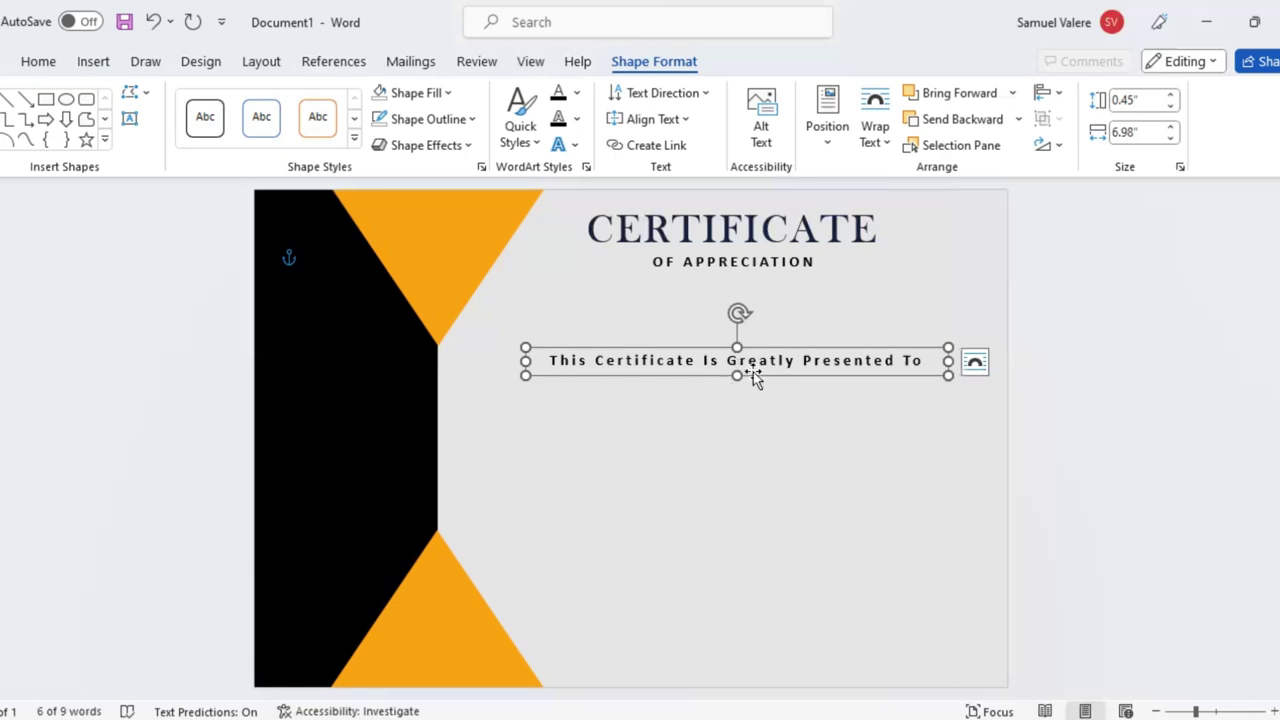
drag(755, 376, 755, 365)
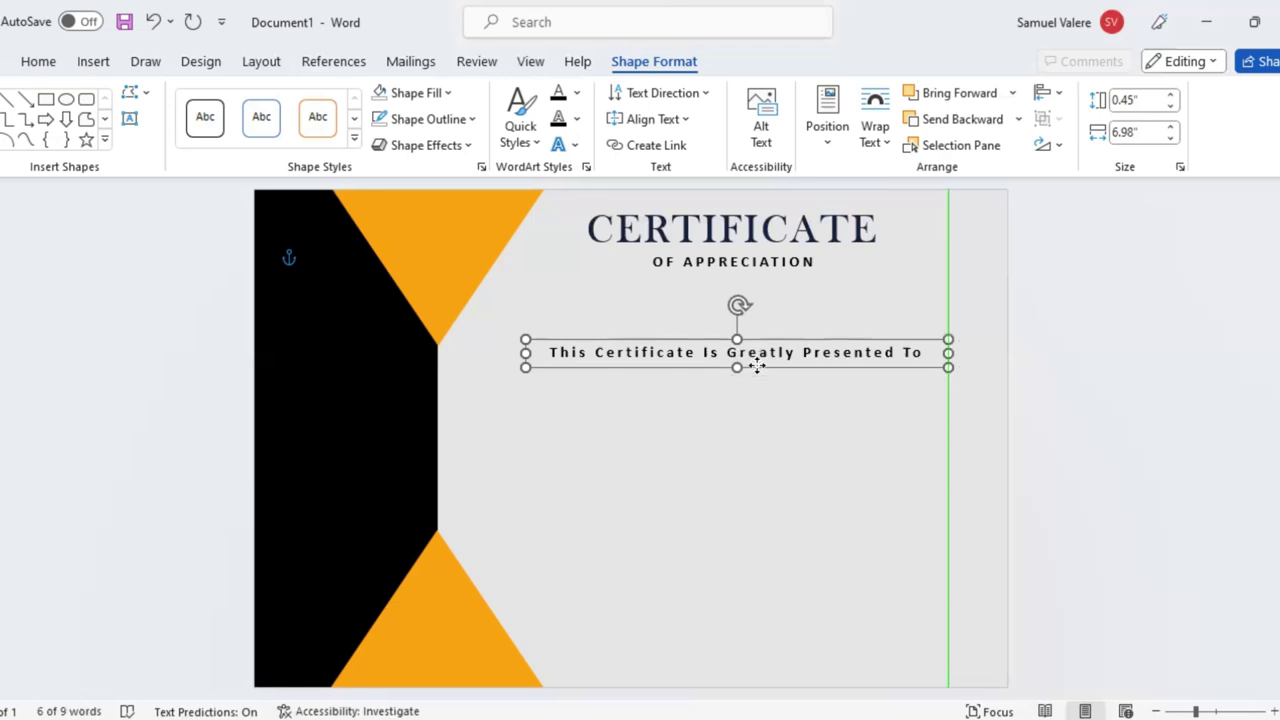
Duplicate the CERTIFICATE heading box and move the copy below the presentation line.
click(630, 252)
key(ctrl+c)
key(ctrl+v)
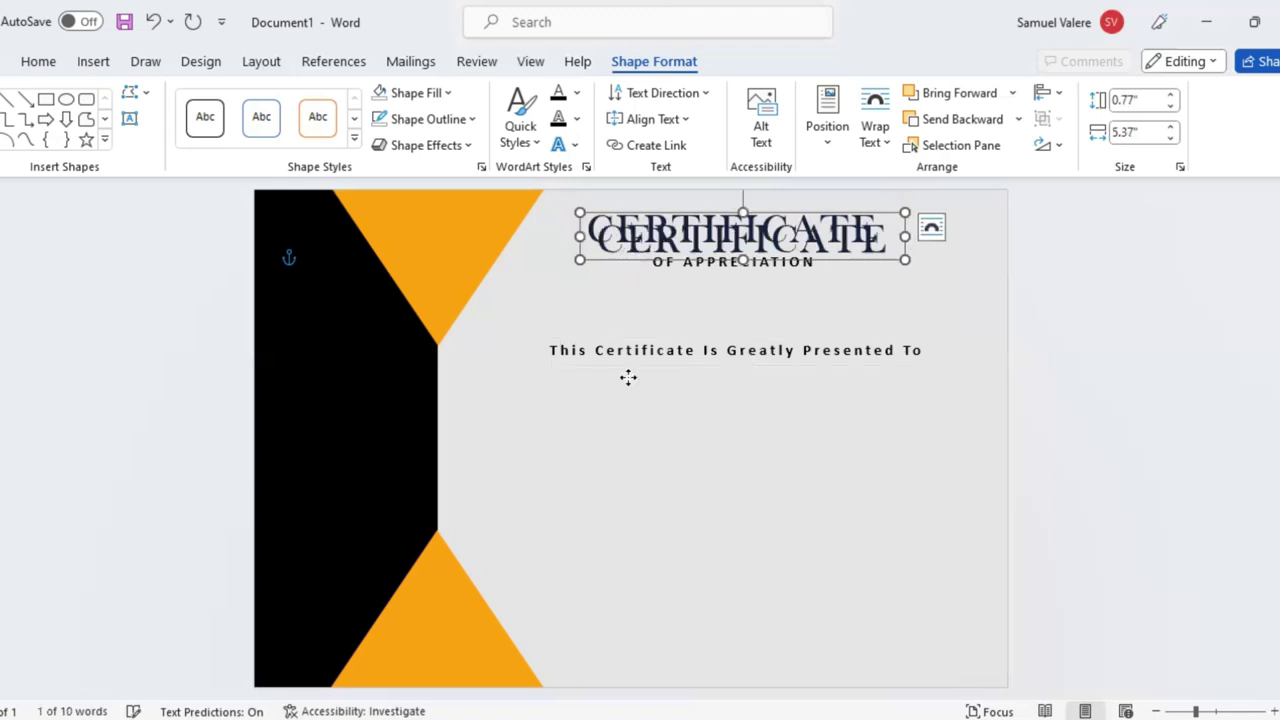
drag(628, 377, 611, 398)
Replace the copy's text with the recipient's full name, widen the box to 6.47", and select the name.
double_click(671, 380)
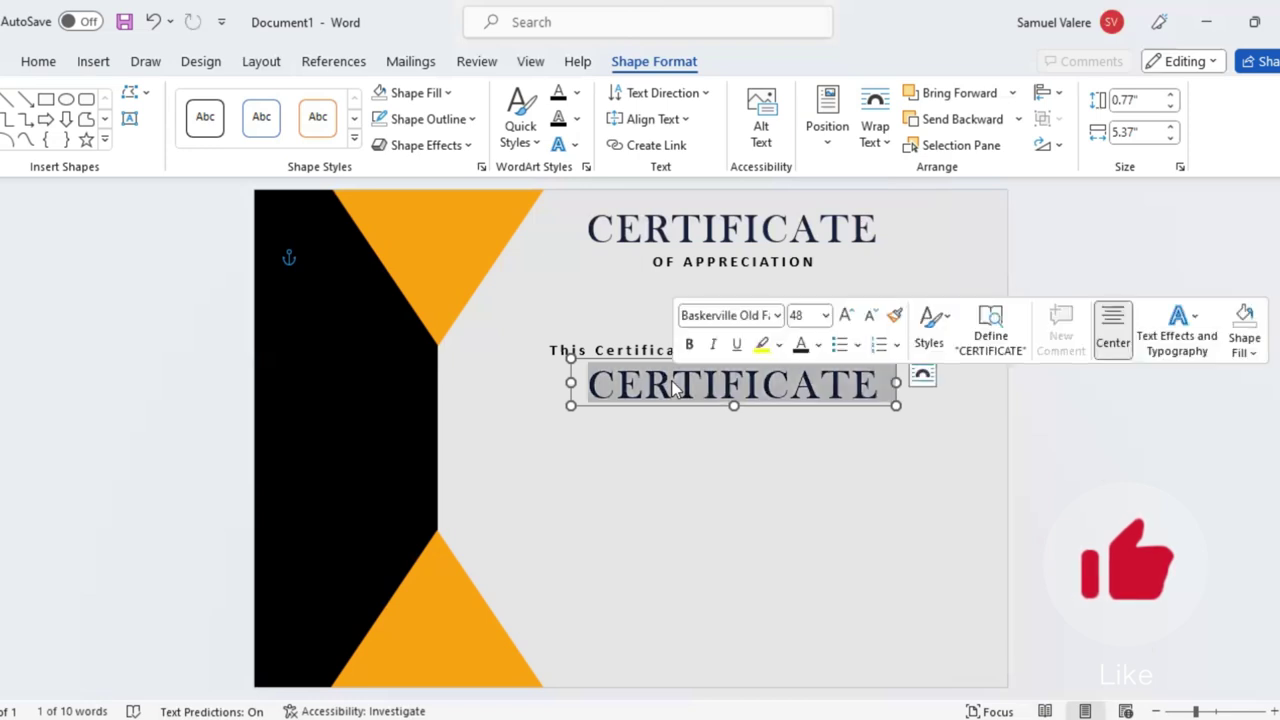
text(Dh)
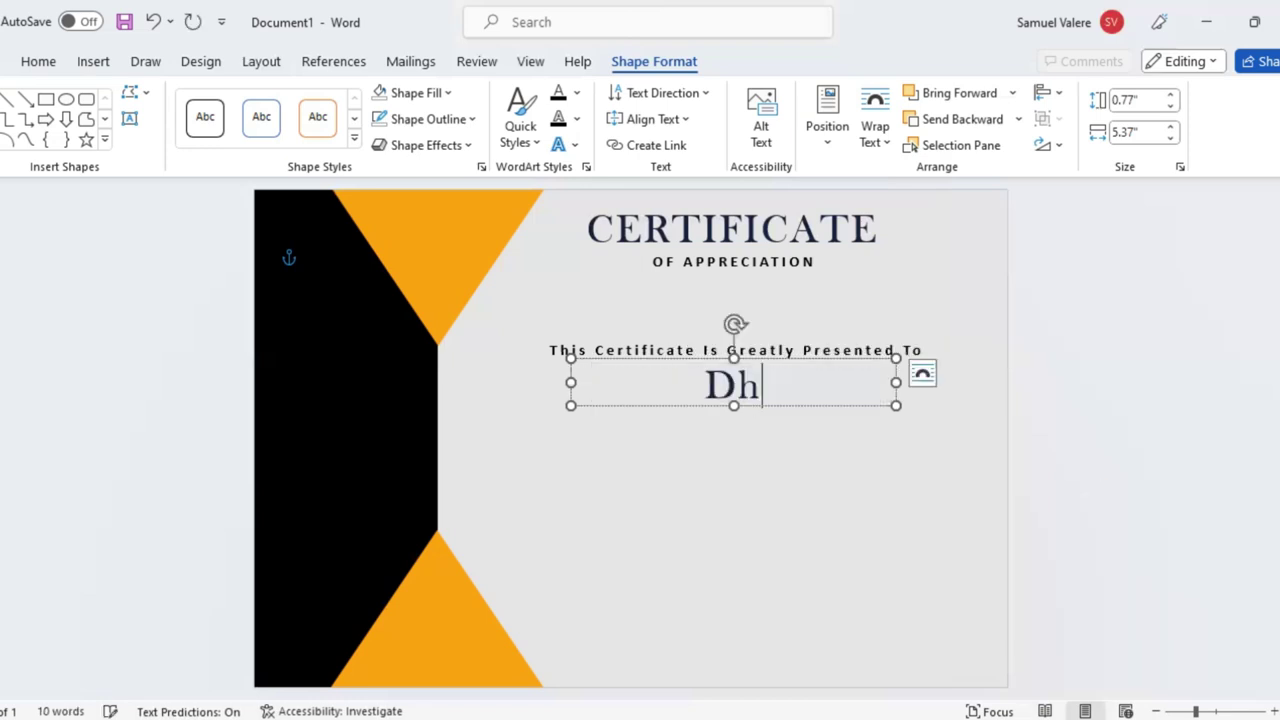
key(BackSpace)
key(BackSpace)
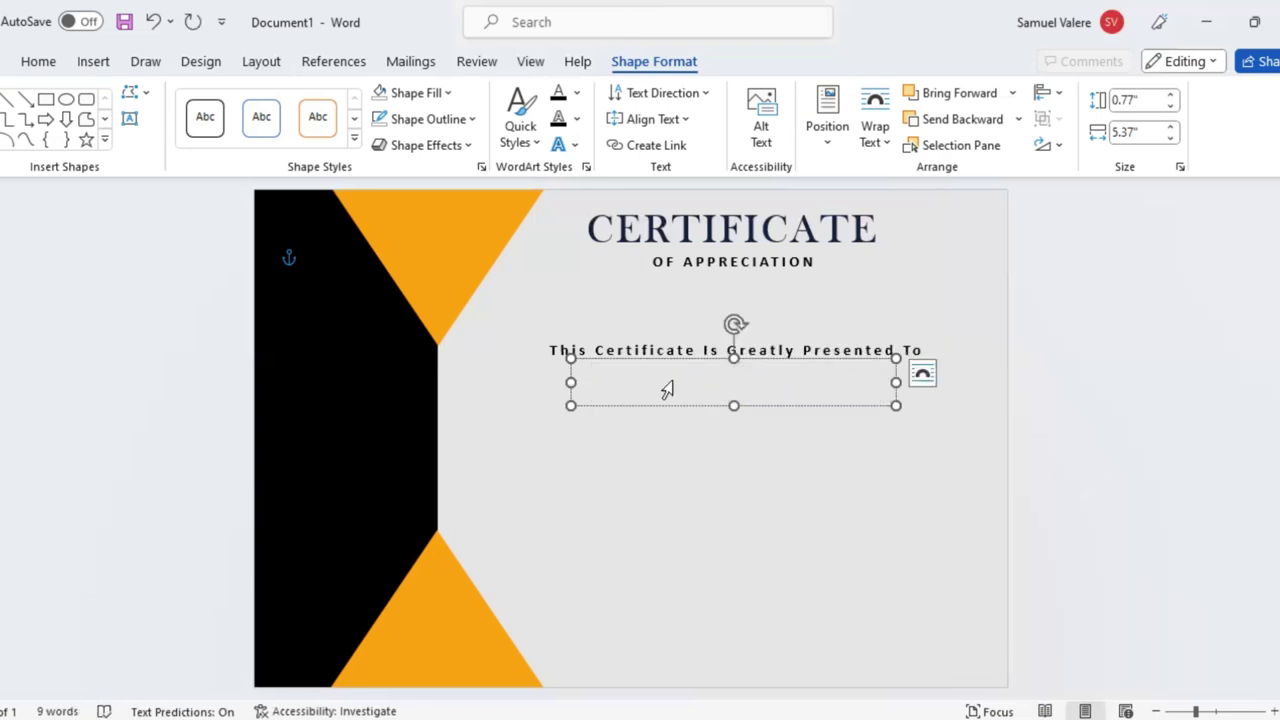
text(Chri)
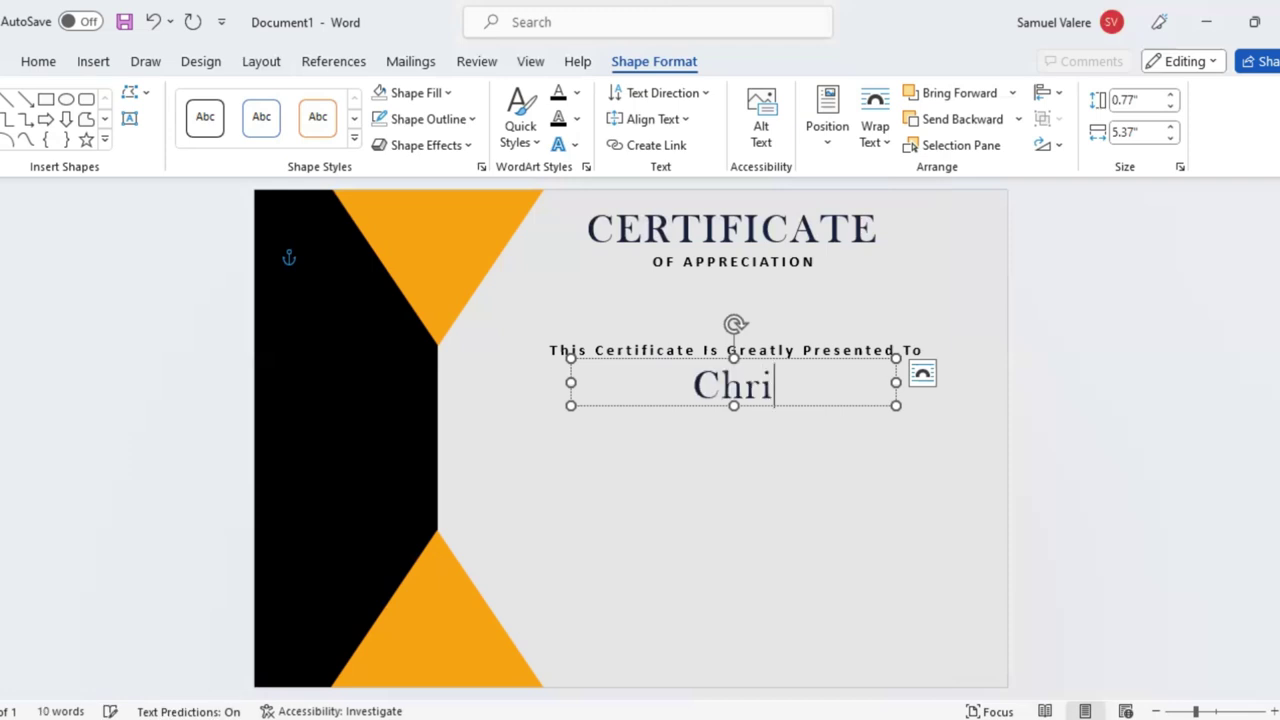
text(slande)
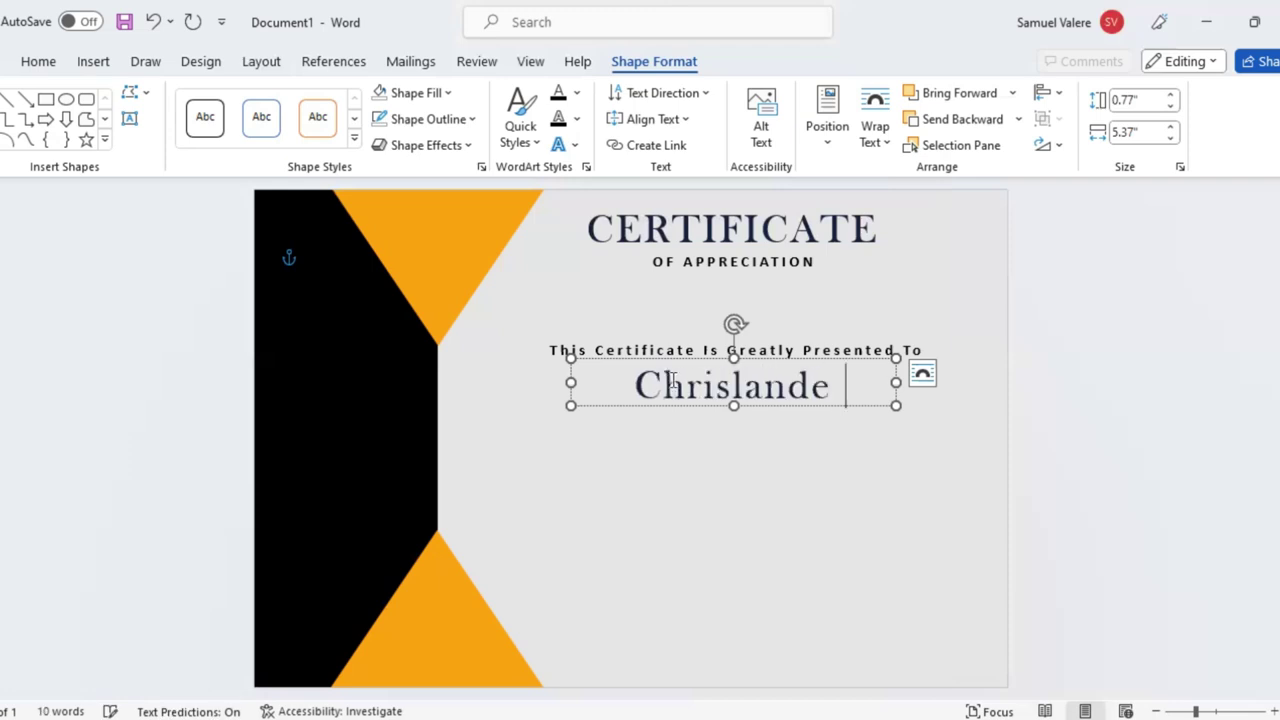
text( Fed)
key(BackSpace)
key(BackSpace)
key(BackSpace)
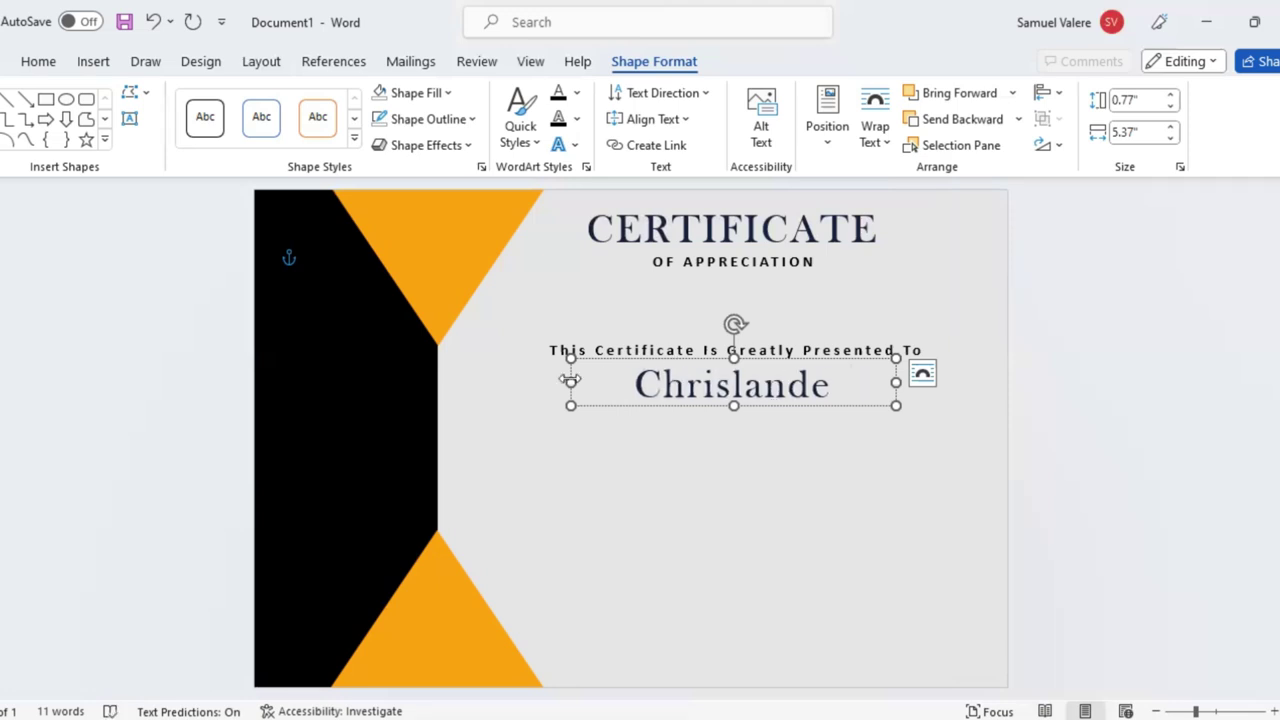
drag(570, 380, 500, 381)
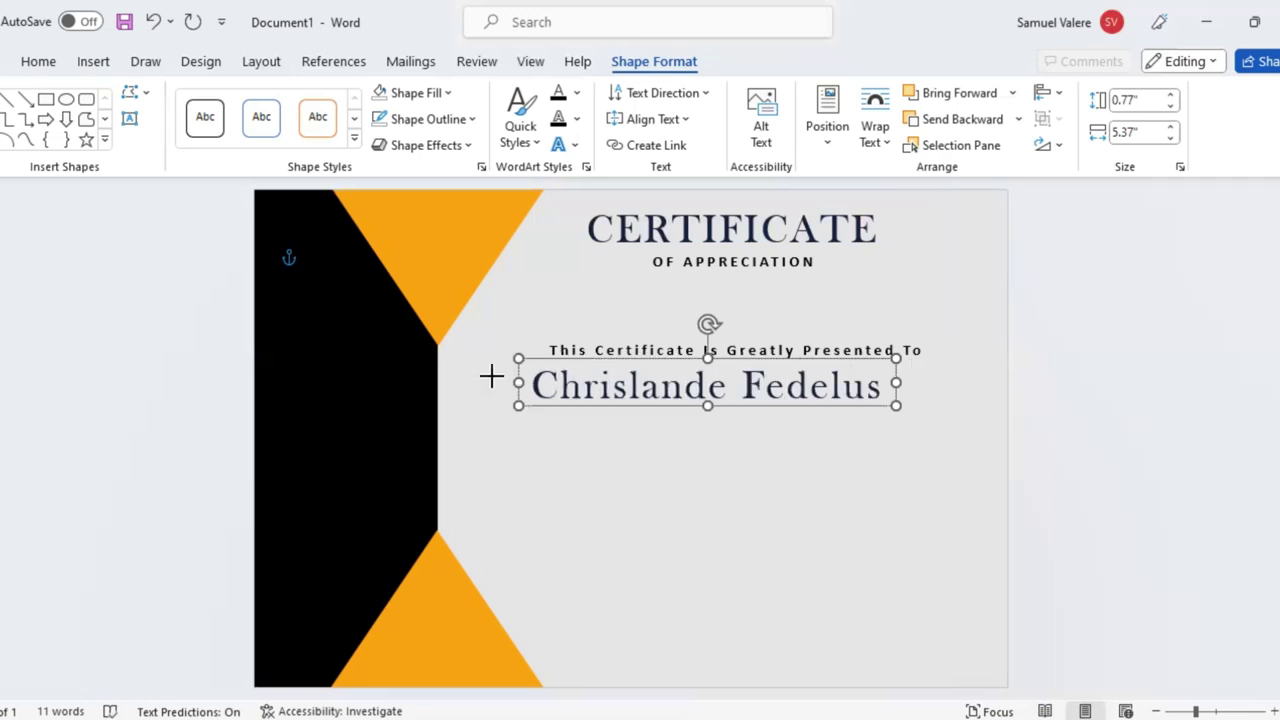
double_click(693, 386)
click(688, 386)
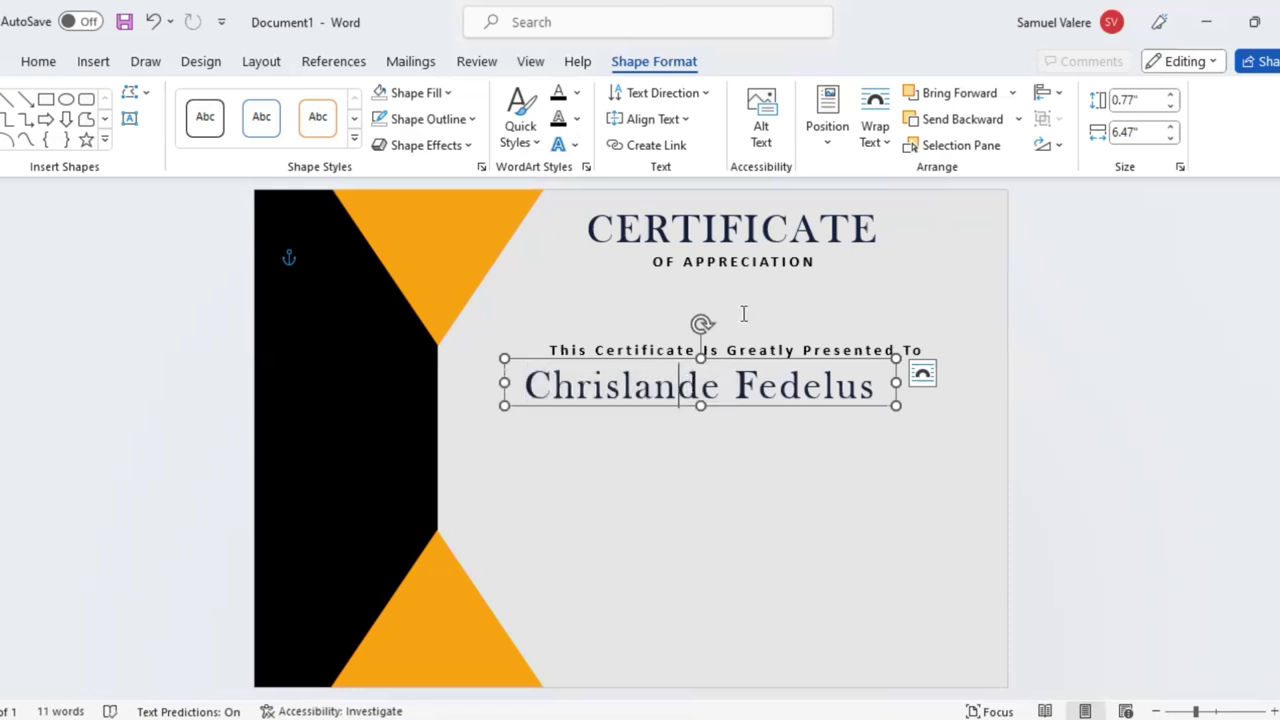
key(ctrl+a)
Set the recipient's name in Vivaldi script and enlarge it to 80 pt.
click(740, 320)
text(Vi)
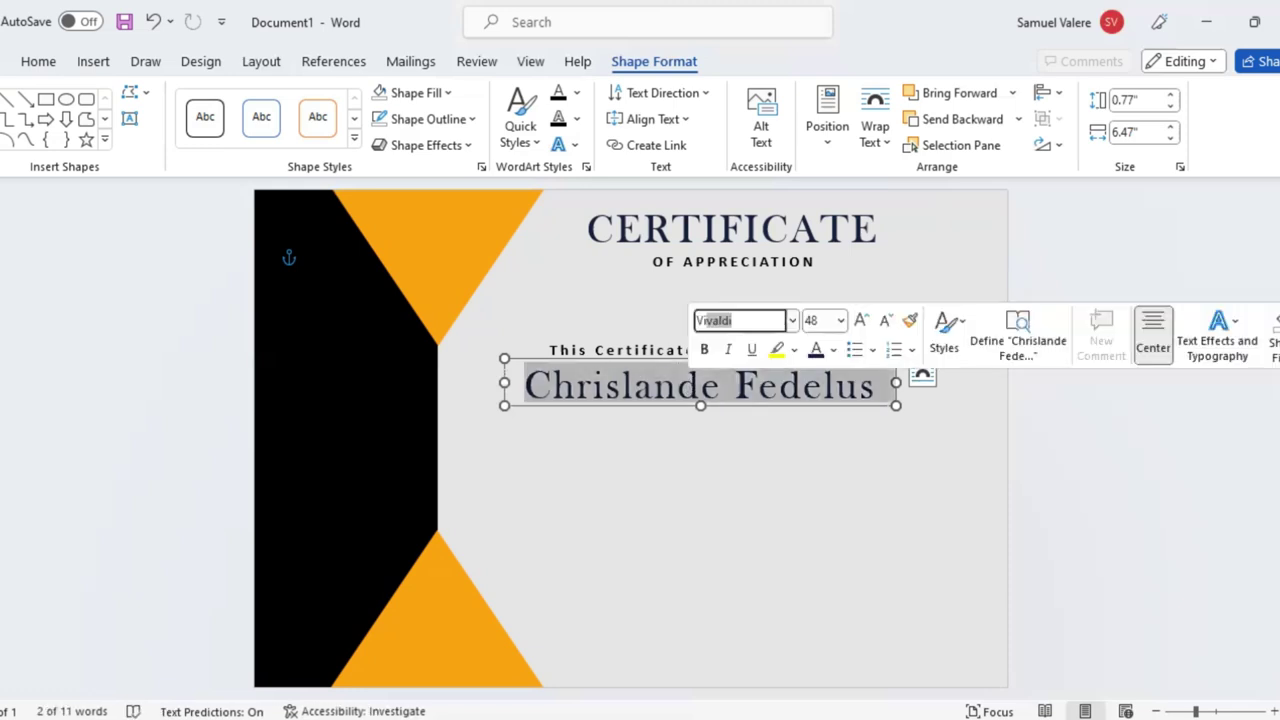
key(Return)
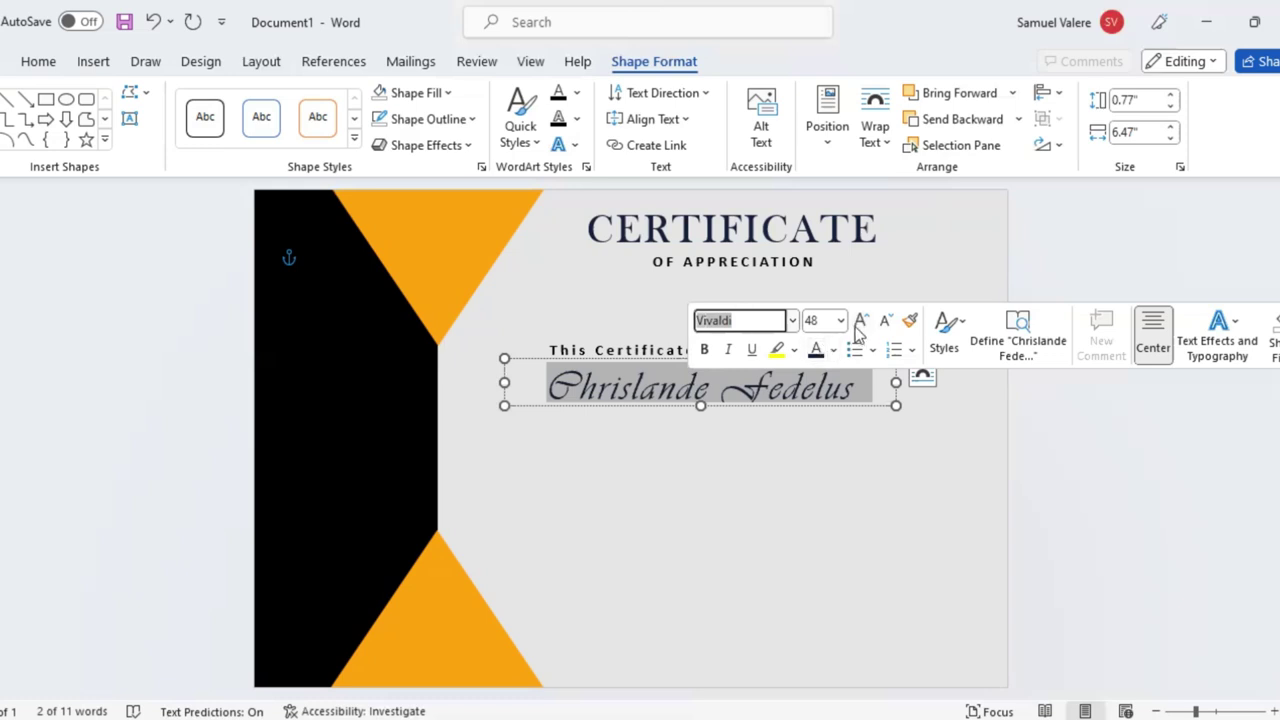
click(860, 320)
click(860, 320)
click(860, 320)
click(860, 320)
click(860, 320)
Resize the name box to 8.42" by 1.43" so the name fits on one line, shifted slightly right.
drag(946, 388, 950, 386)
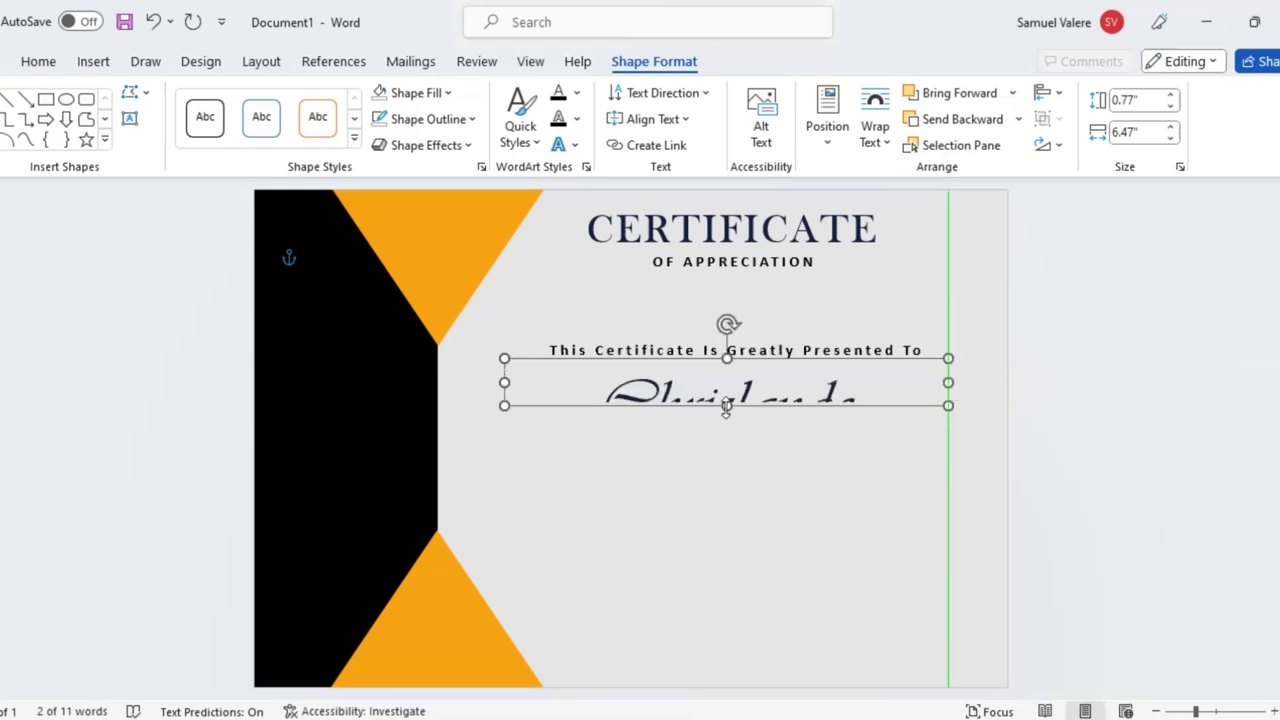
drag(726, 403, 725, 445)
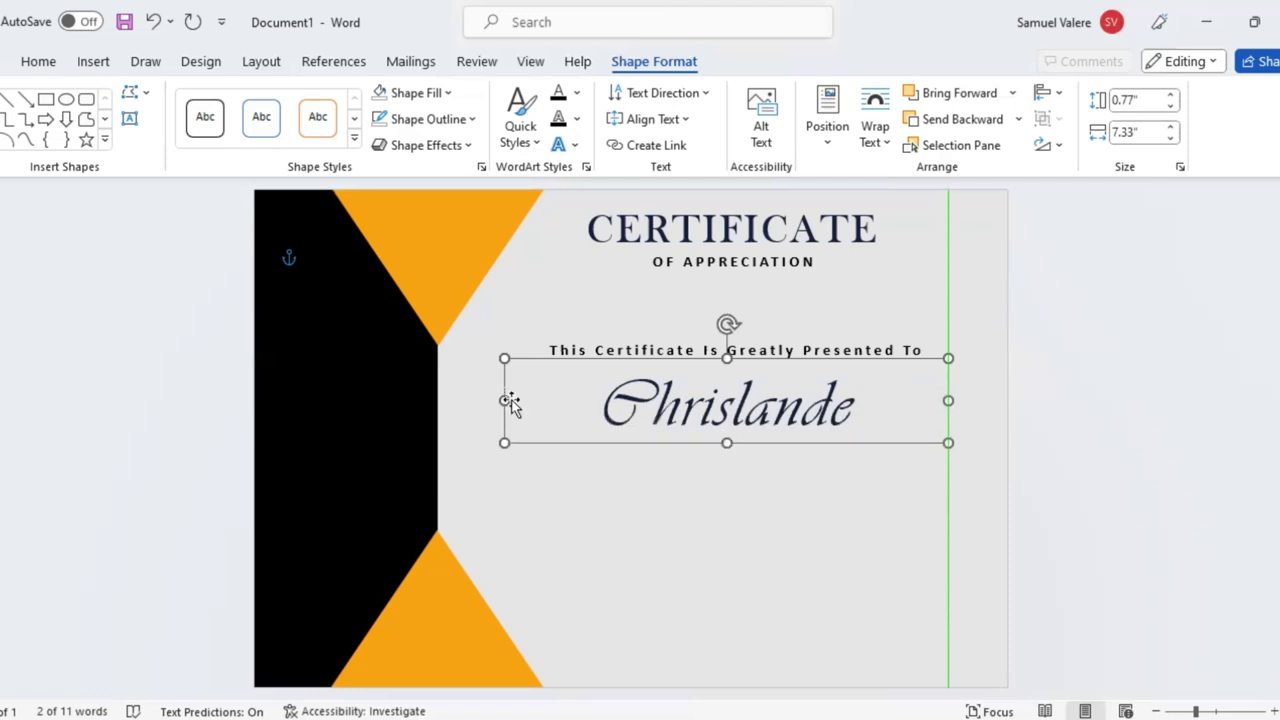
drag(502, 402, 438, 400)
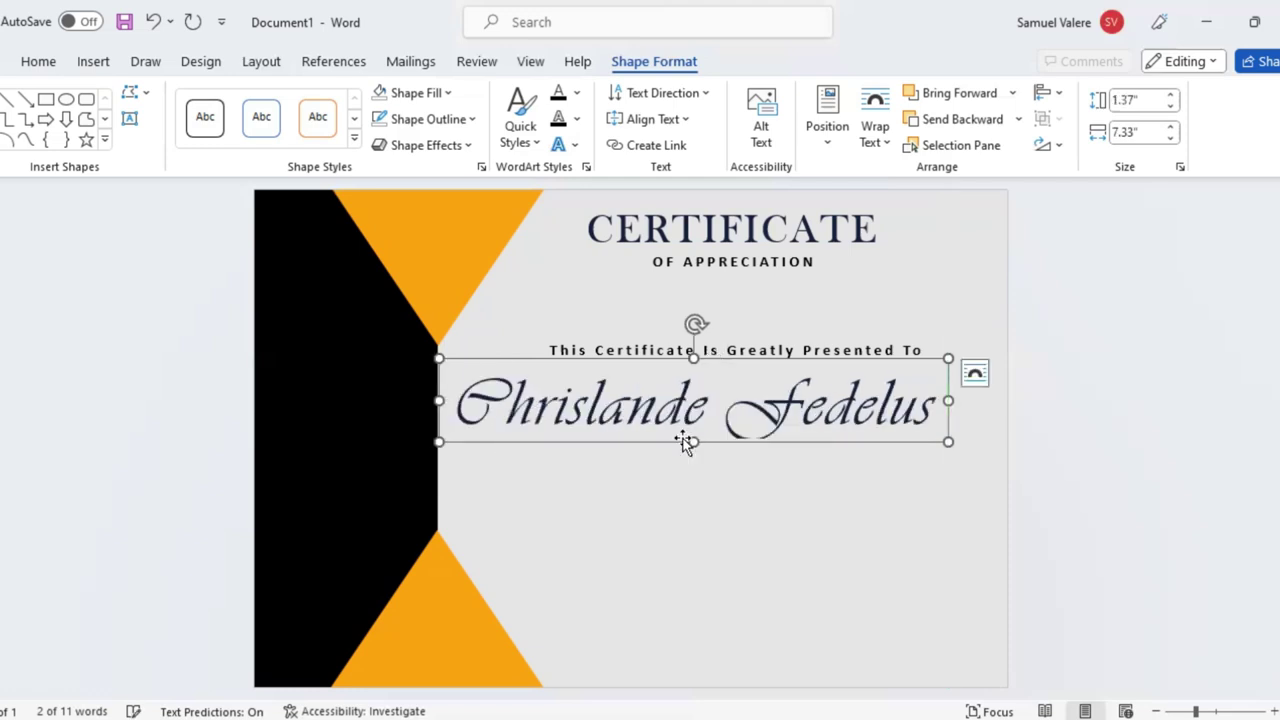
drag(708, 448, 764, 448)
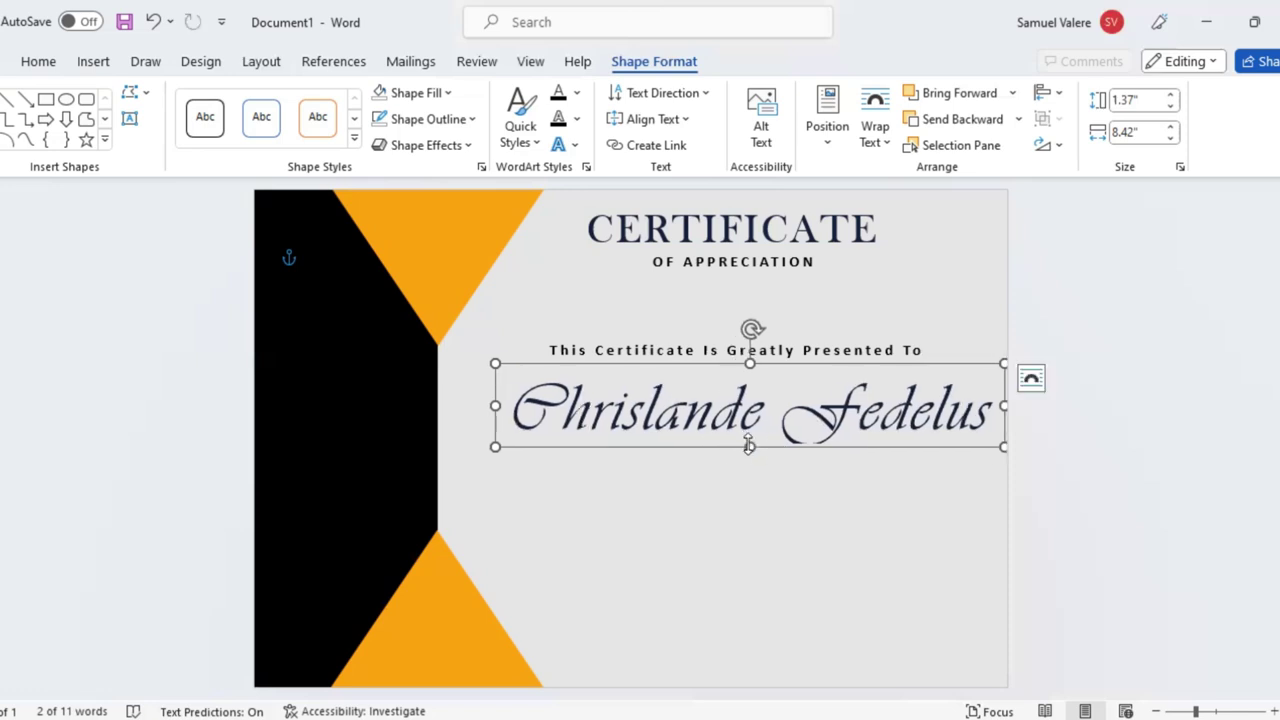
drag(750, 447, 750, 451)
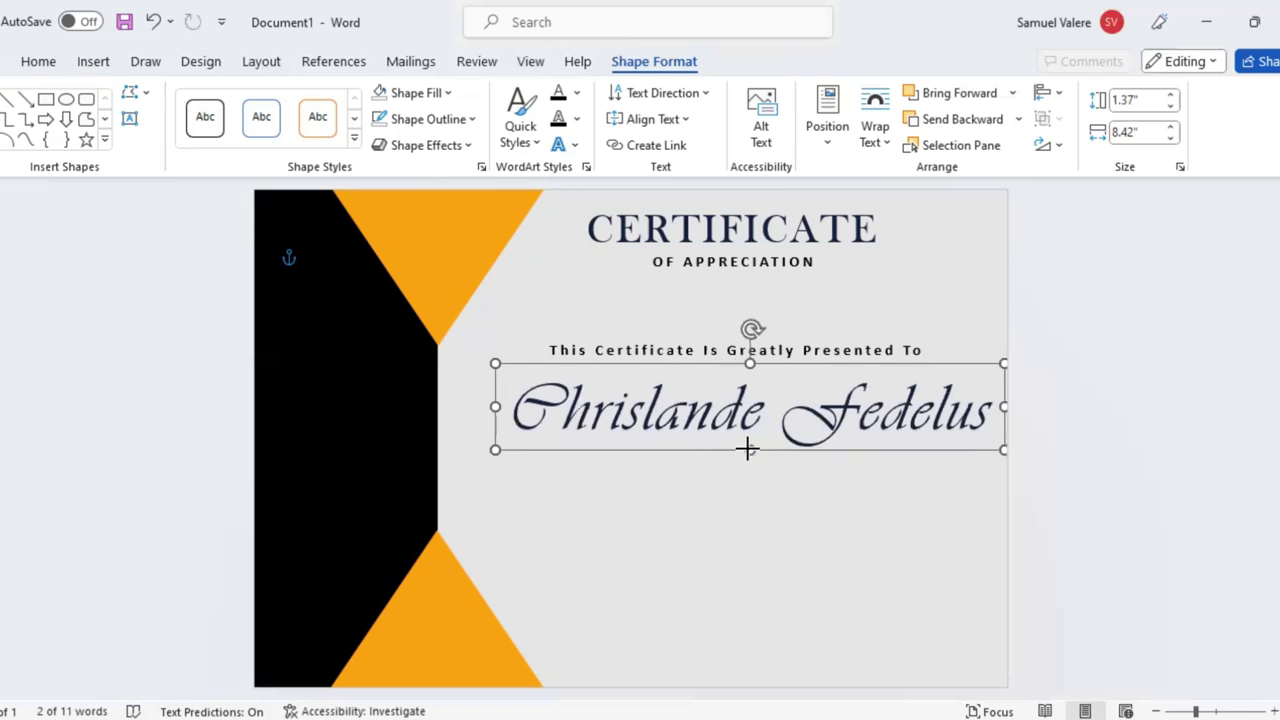
Nudge the 'This Certificate Is Greatly Presented To' line slightly right and down.
click(798, 343)
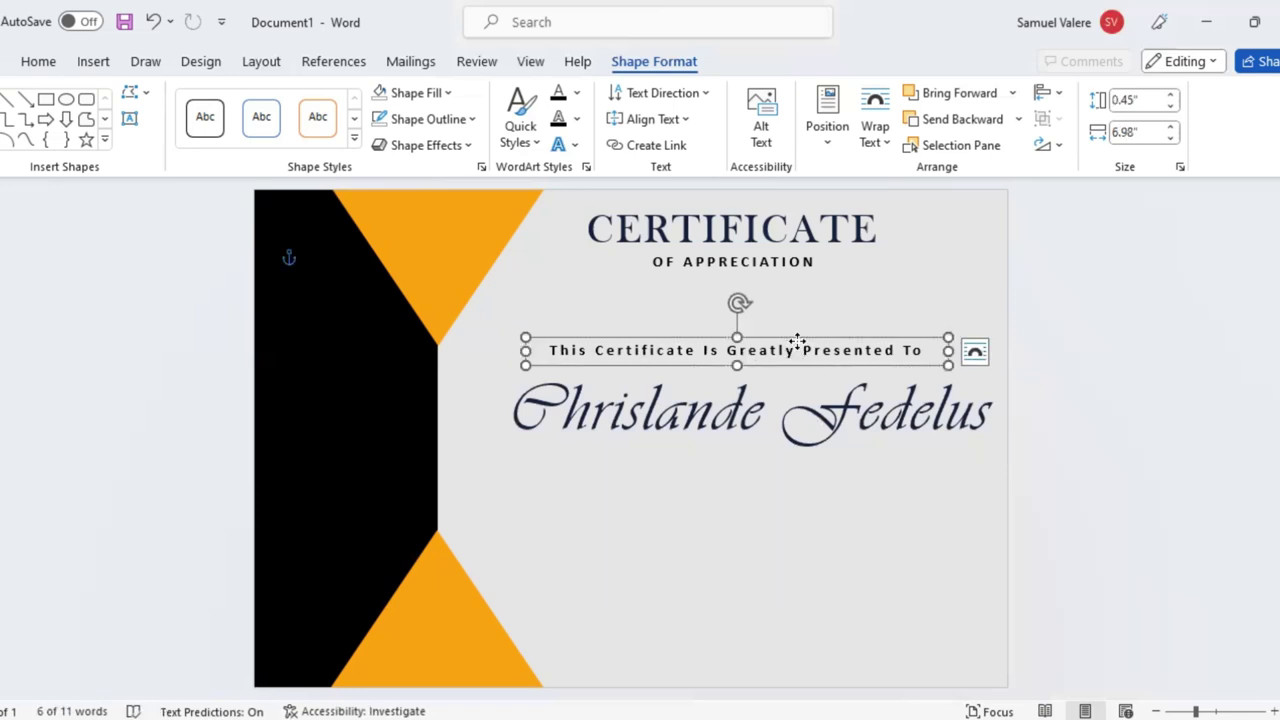
key(Right)
key(Right)
key(Right)
key(Down)
drag(807, 345, 818, 346)
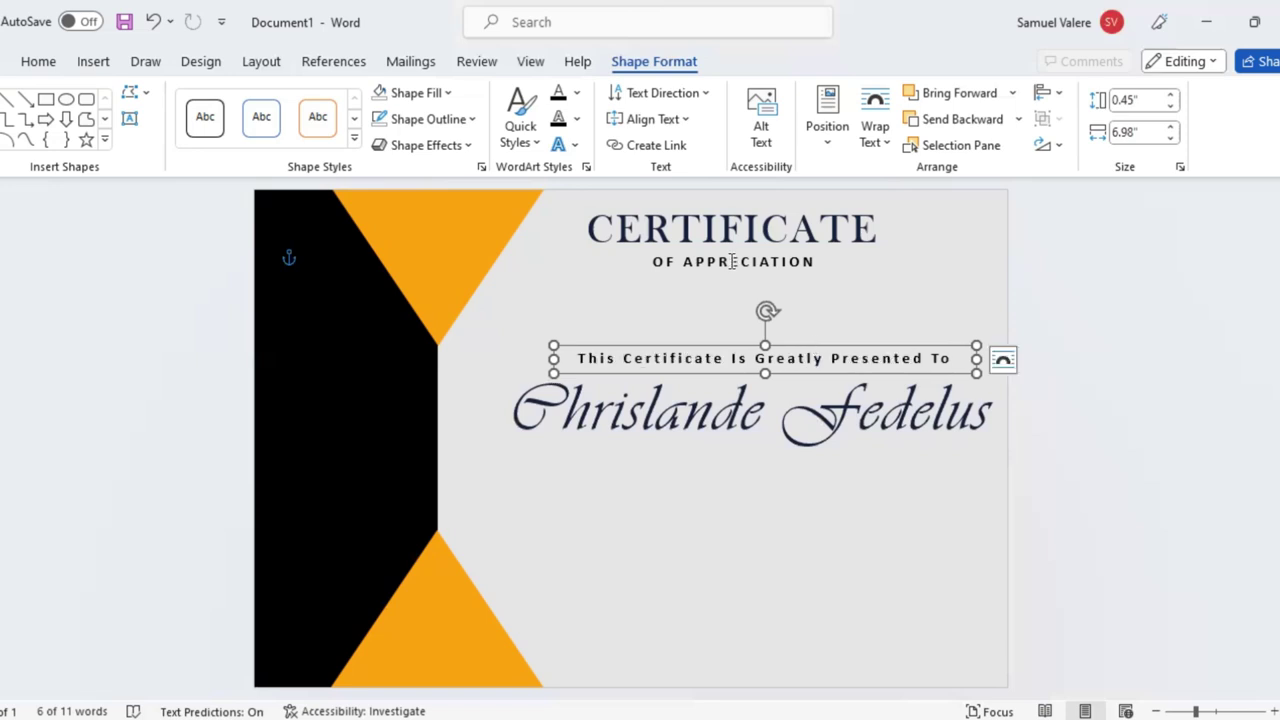
Move the OF APPRECIATION subtitle and CERTIFICATE heading lower, toward the presentation line.
drag(740, 277, 740, 299)
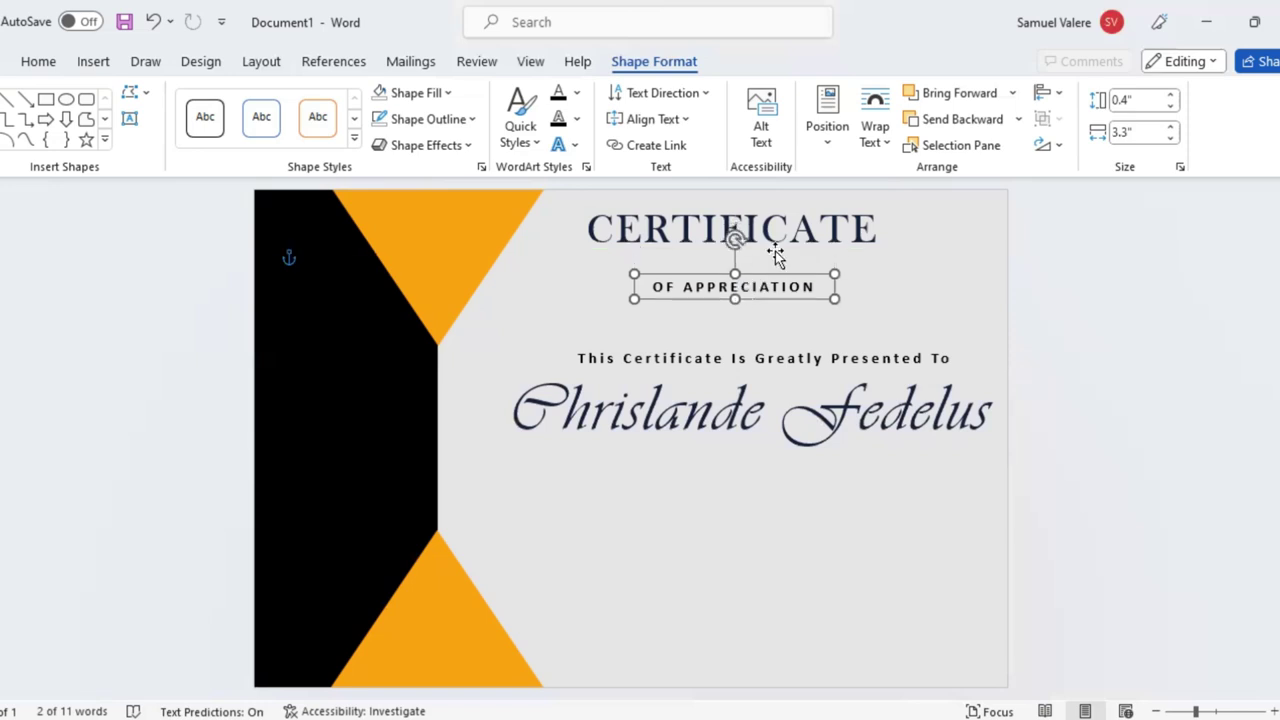
drag(777, 260, 775, 276)
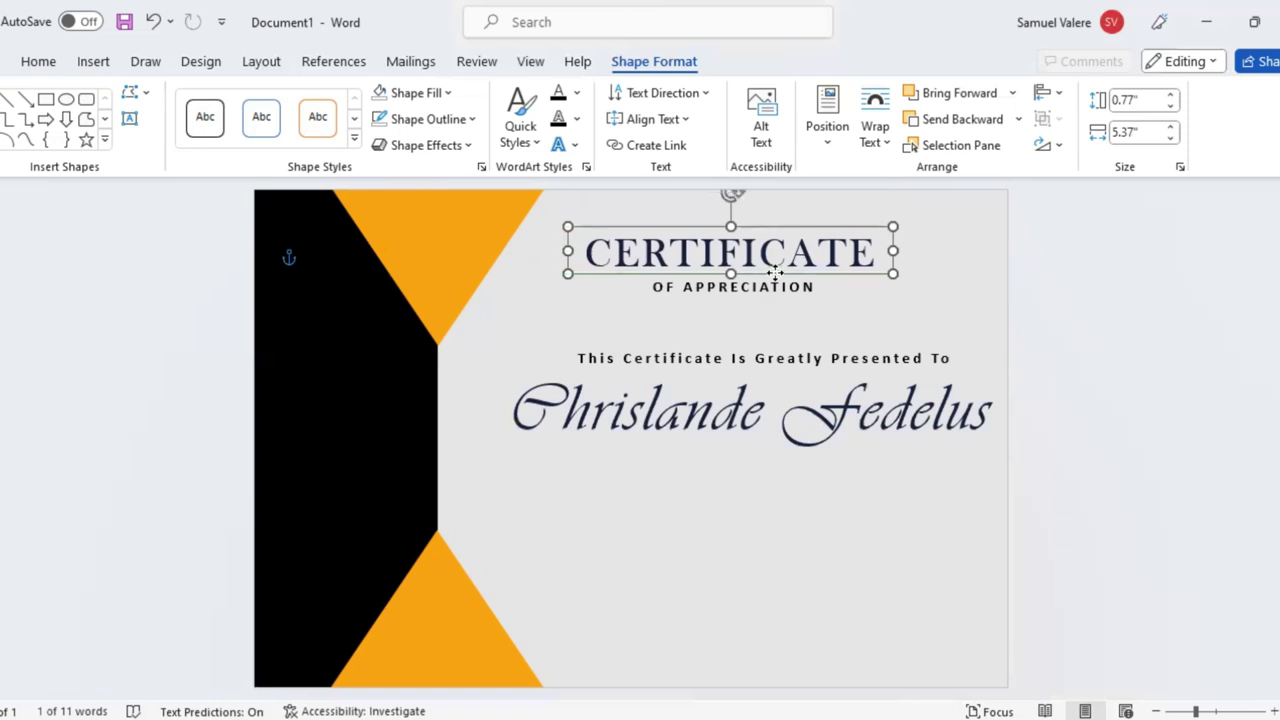
click(718, 412)
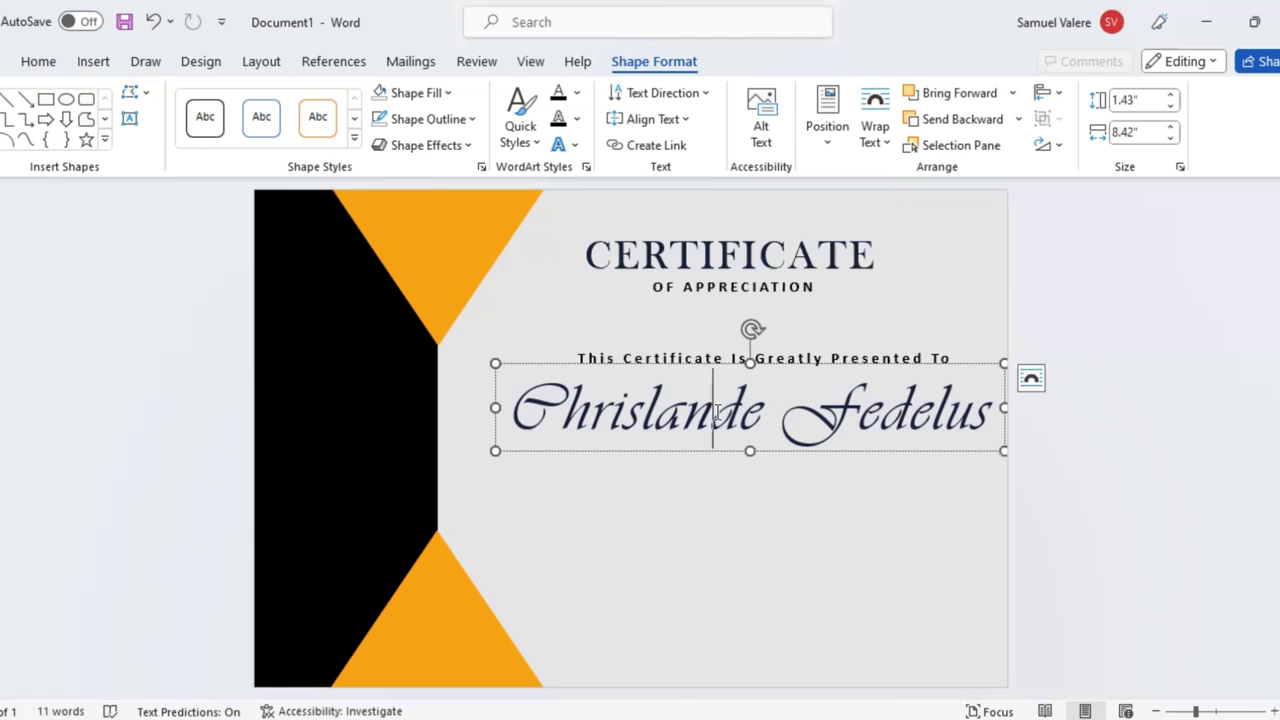
Colour the recipient's Vivaldi name orange to match the triangles.
triple_click(718, 412)
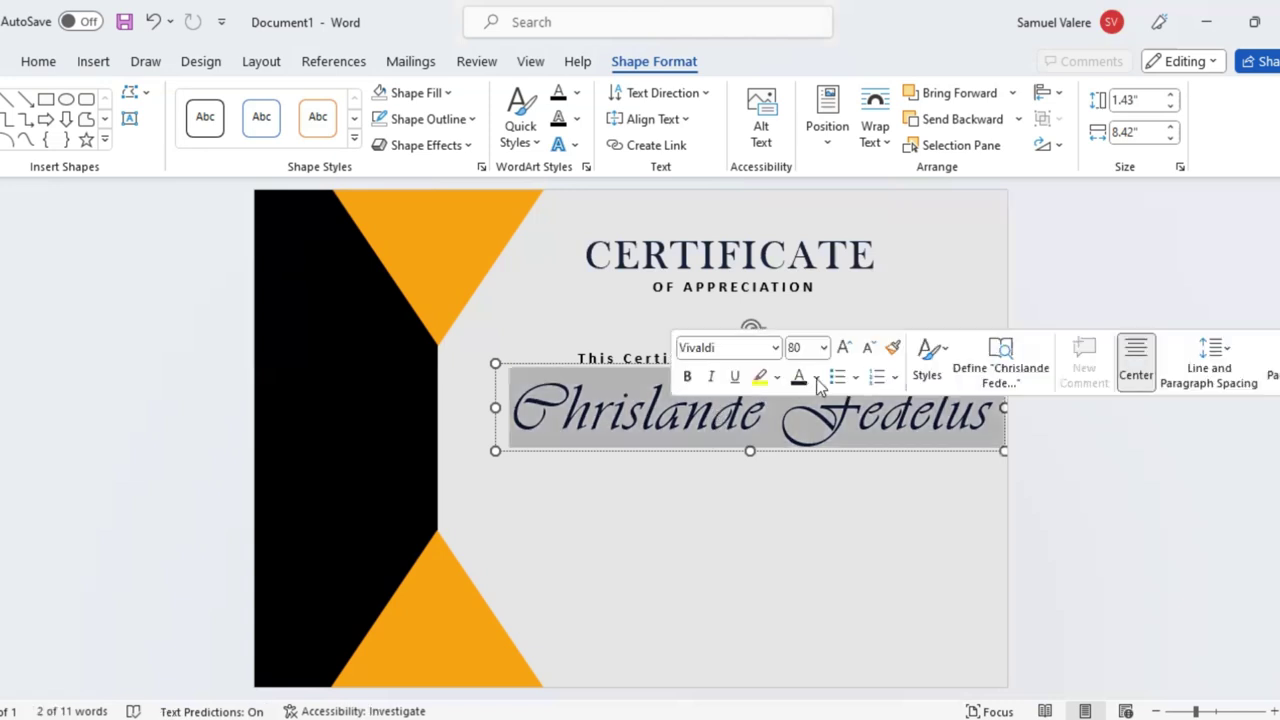
click(817, 377)
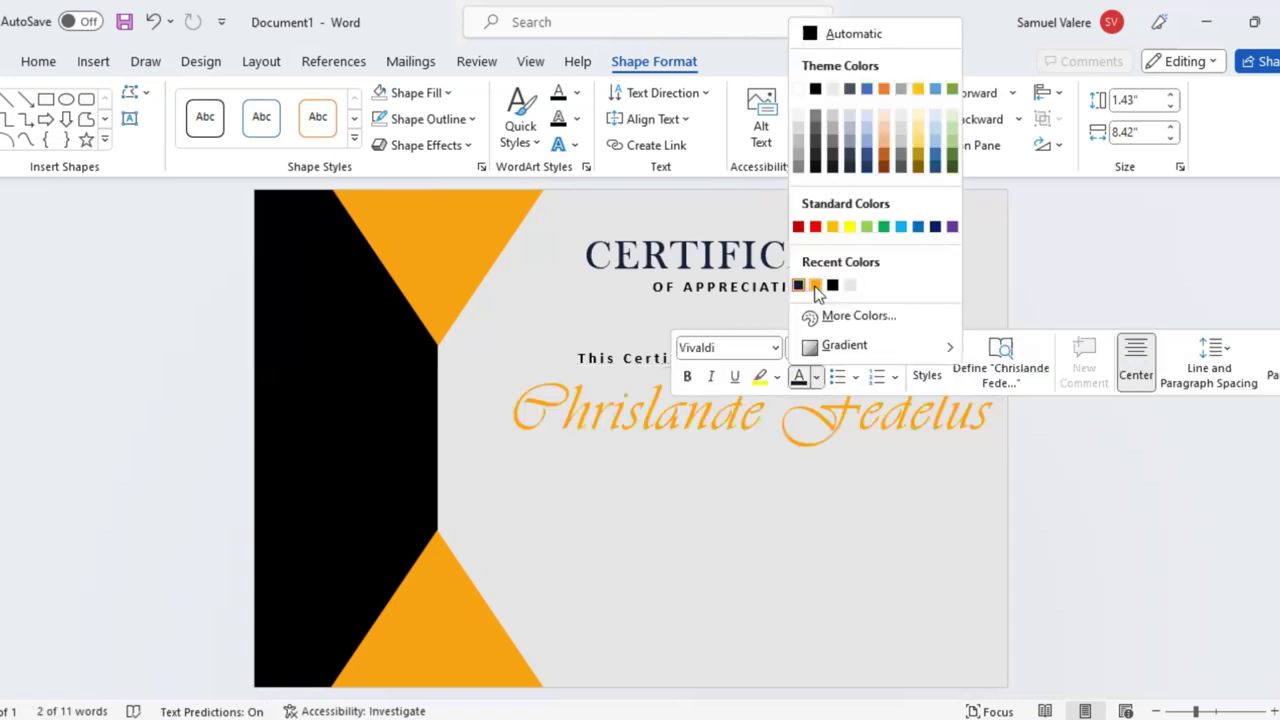
click(816, 286)
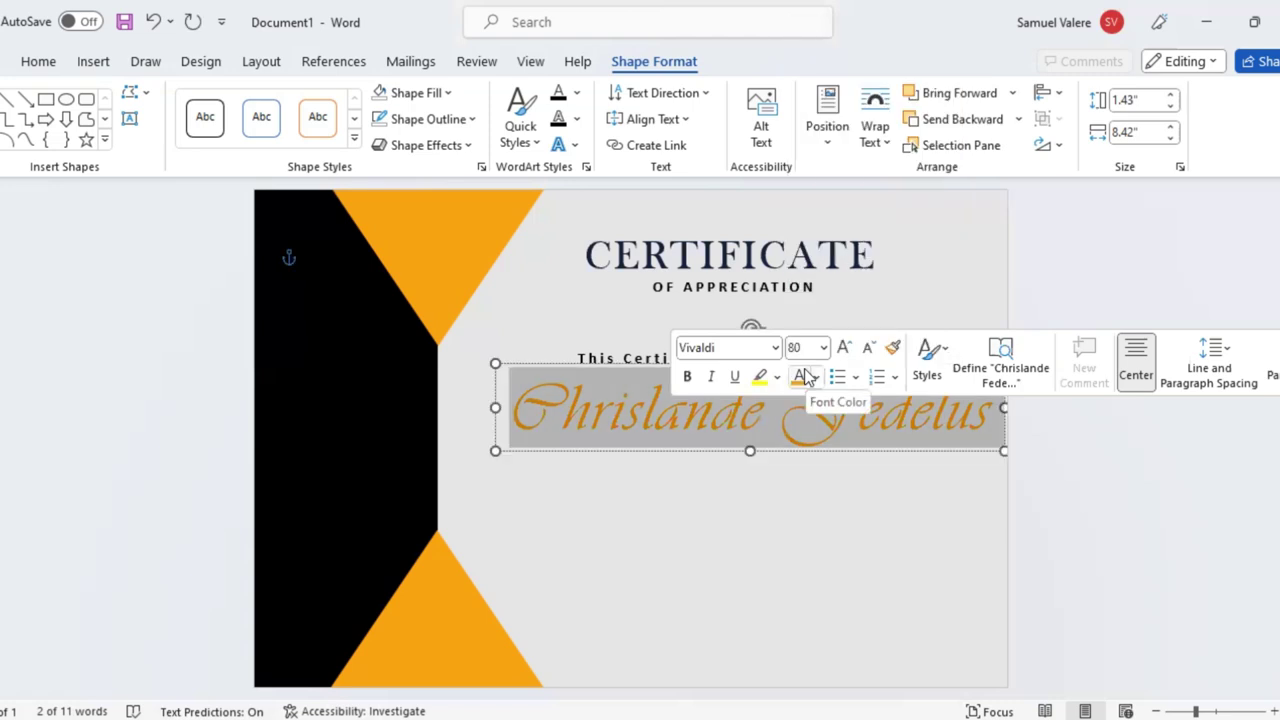
click(741, 462)
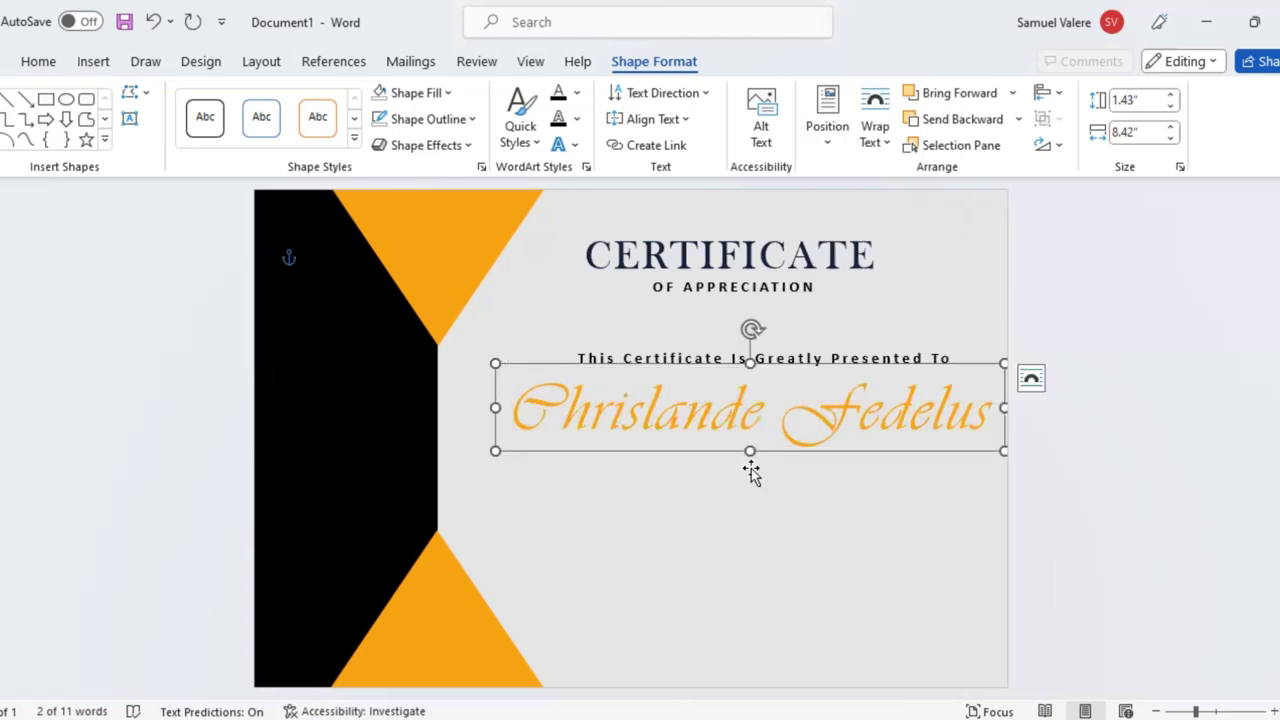
click(130, 118)
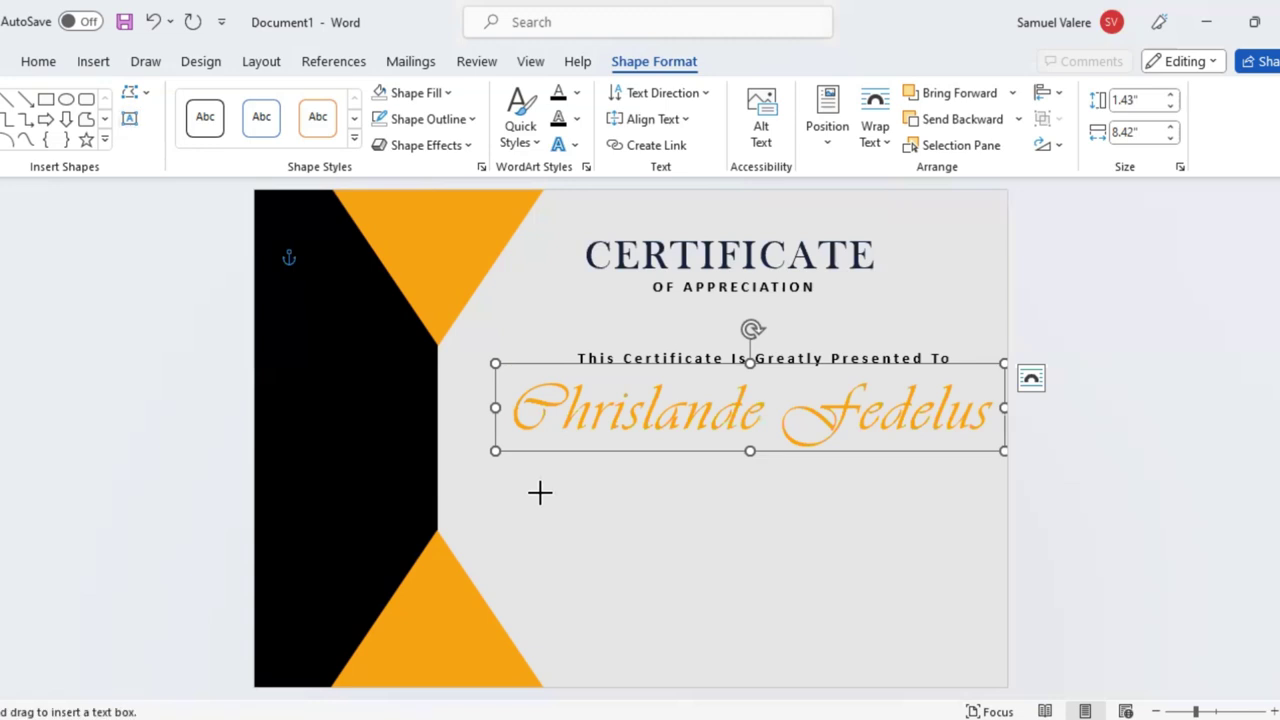
Draw a no-fill text box below the name and paste the appreciation paragraph into it.
drag(515, 470, 709, 504)
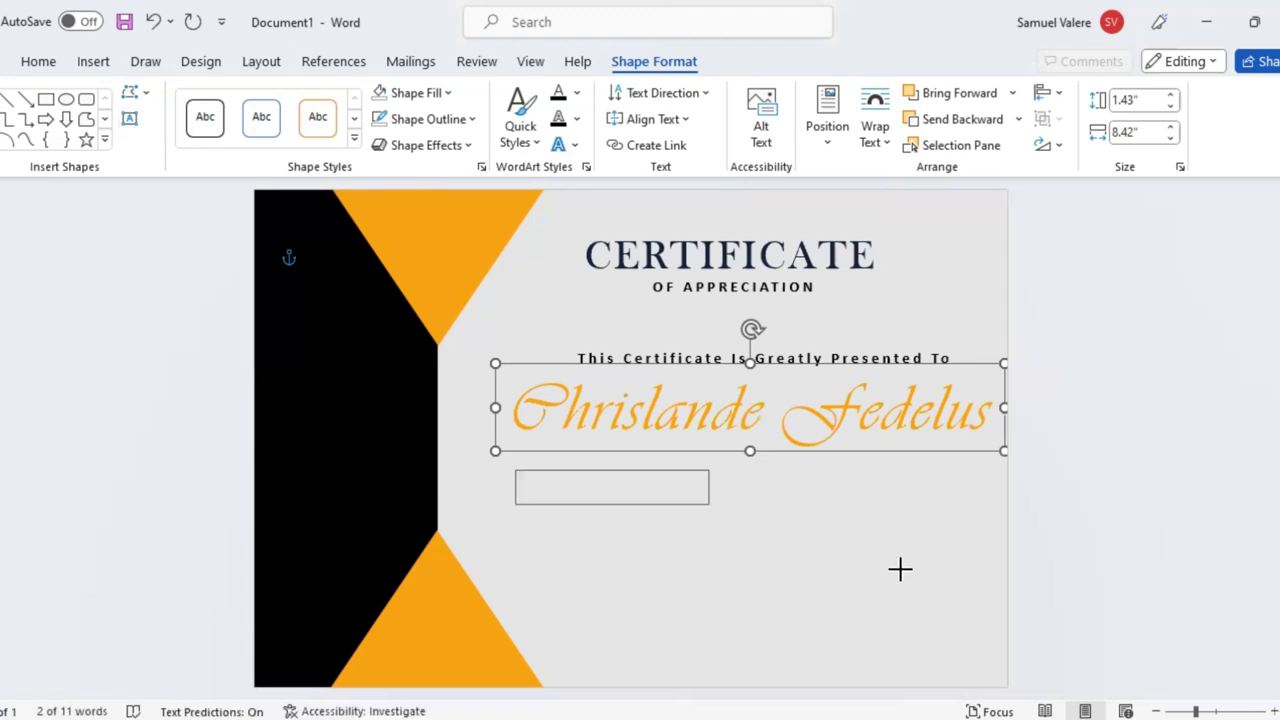
drag(900, 569, 901, 569)
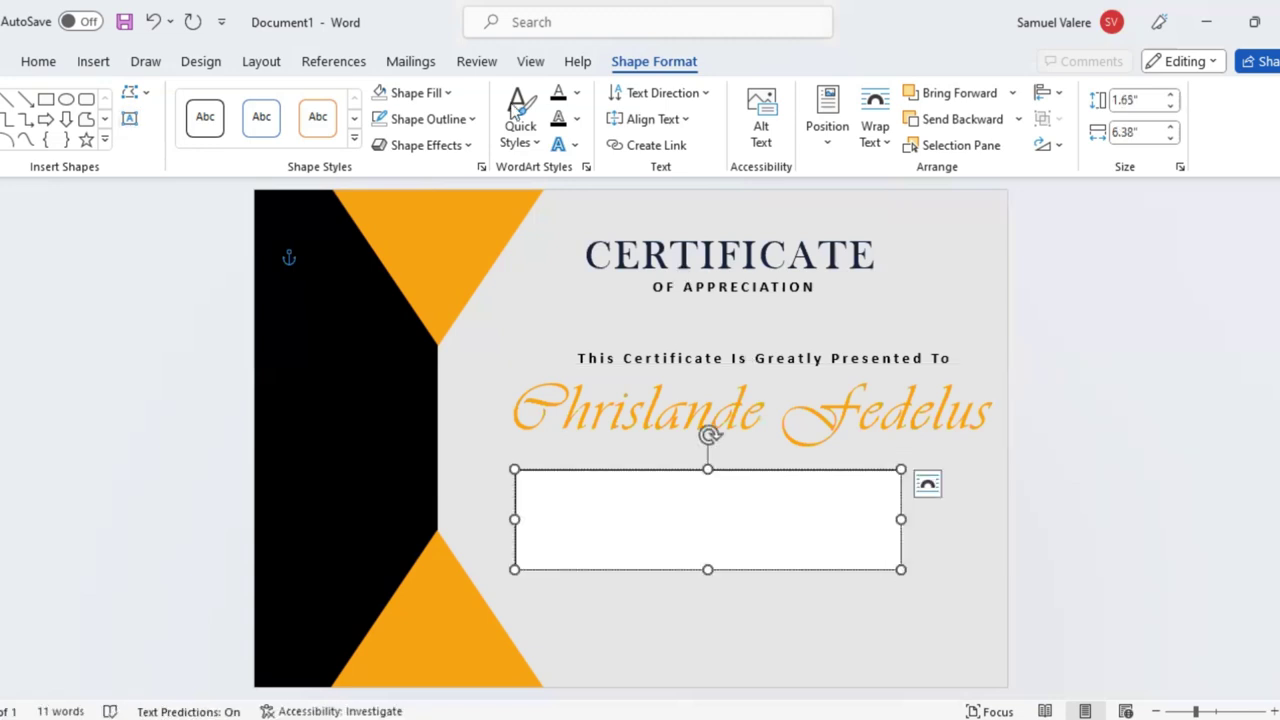
click(381, 92)
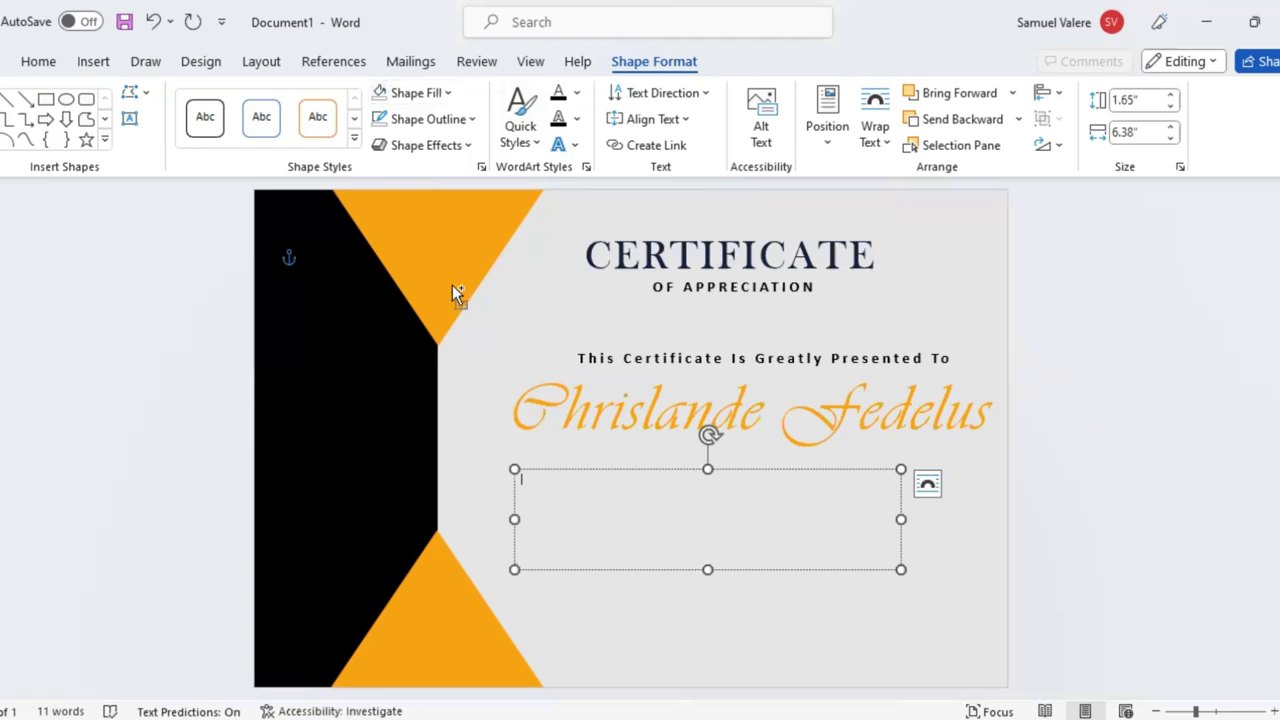
text(This certificate is a reflection of our deep admiration for your exceptional contributions. Your dedication, coupled with your innovative approach, has resulted in achievements that are both remarkable and inspiring. Your commitment to excellence continues to set a shining example.)
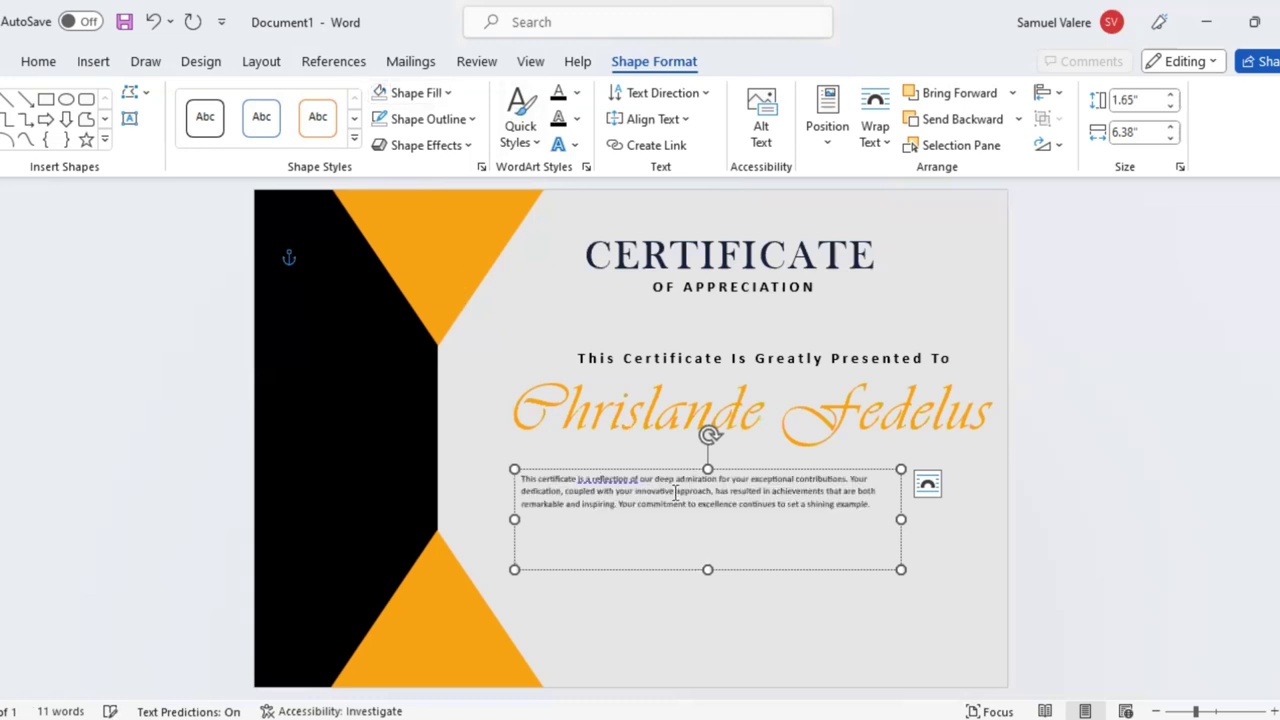
Format the paragraph as centred 16 pt Baskerville Old Face and fit the box to five lines.
triple_click(697, 500)
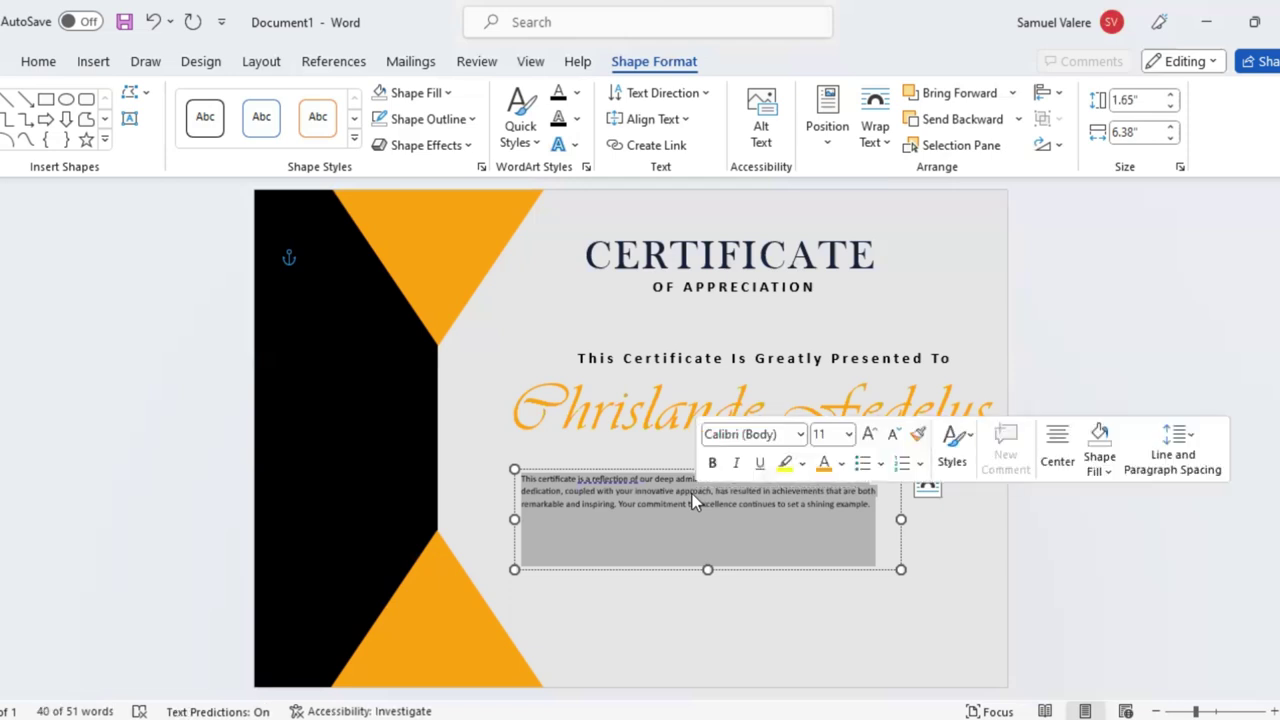
click(782, 434)
text(B)
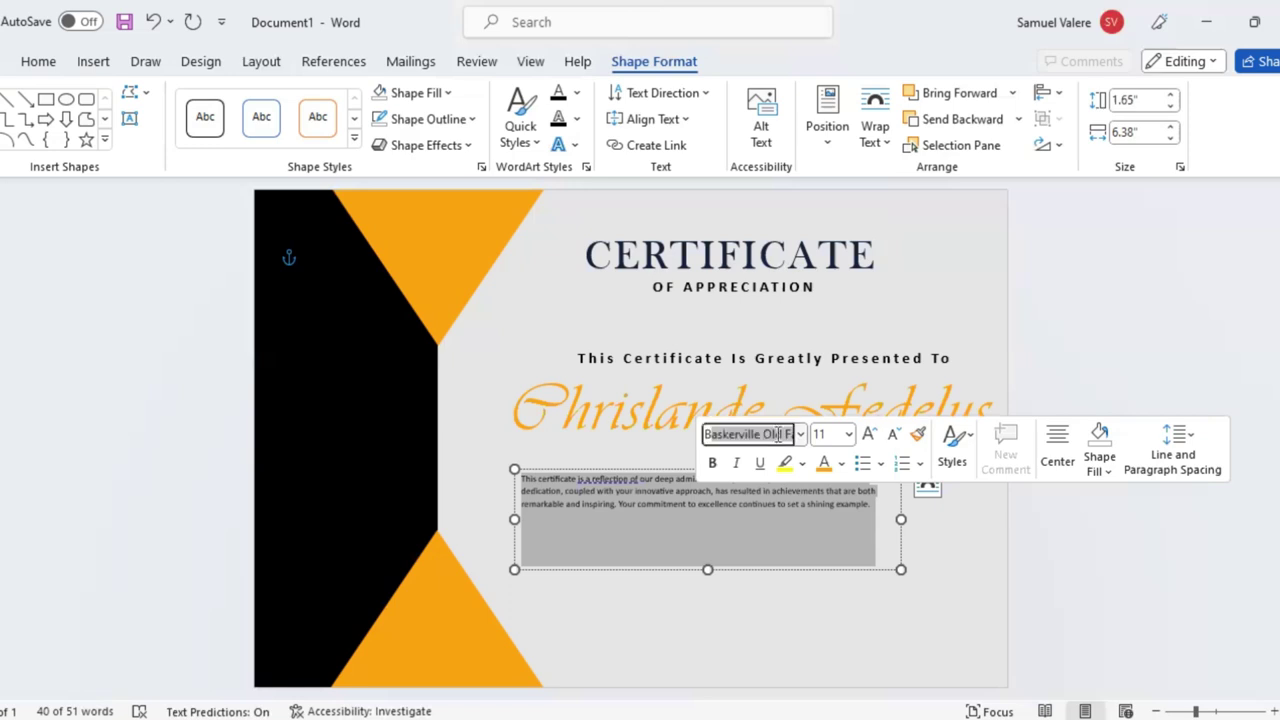
text(a)
key(Return)
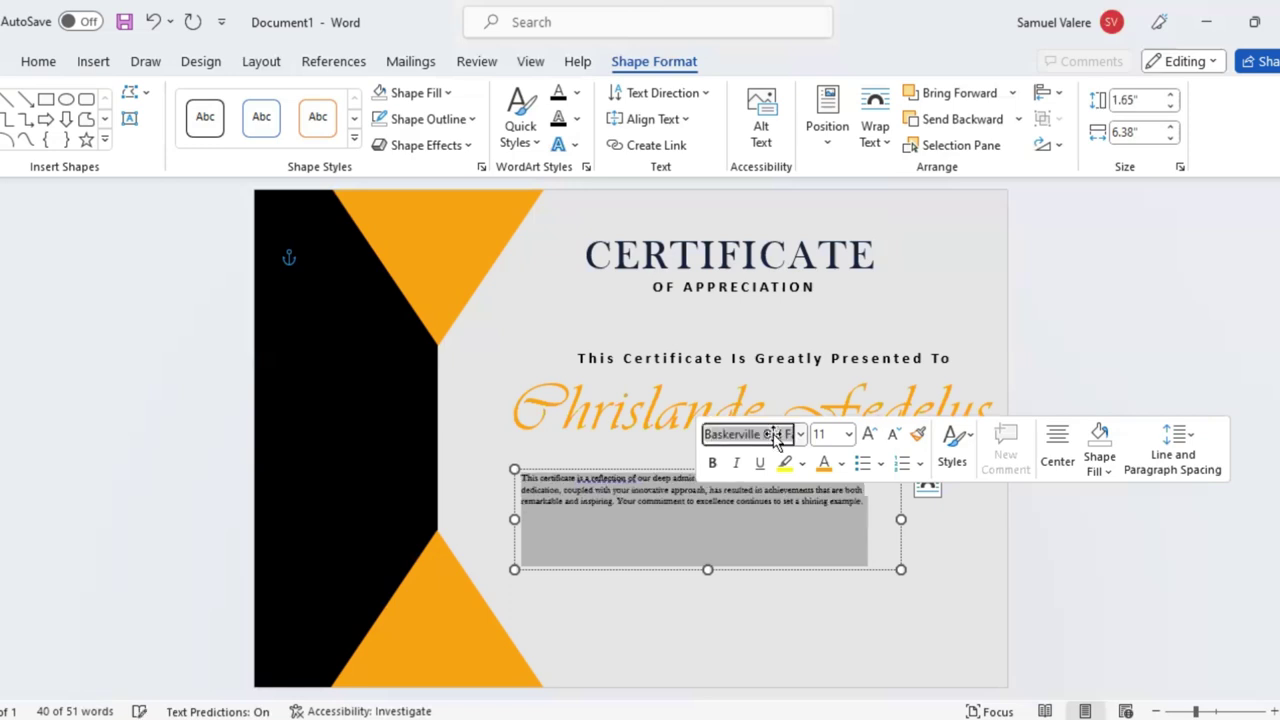
click(45, 64)
click(408, 132)
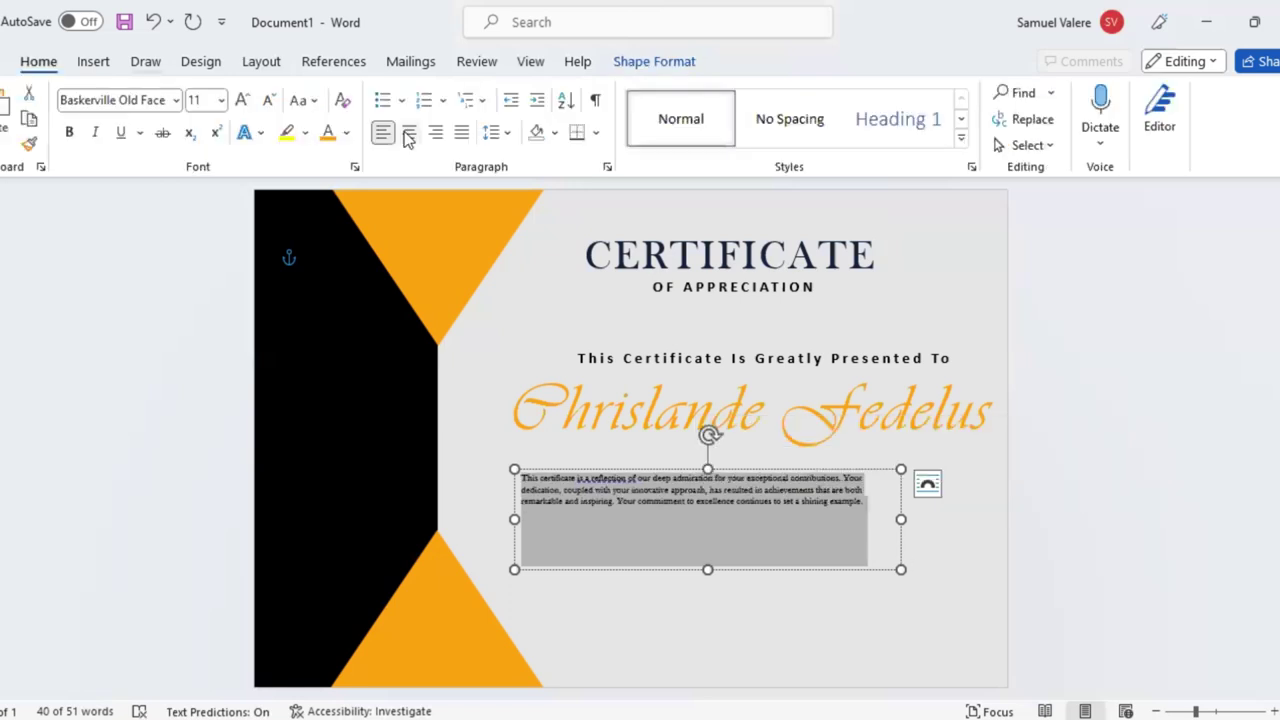
click(242, 101)
click(242, 101)
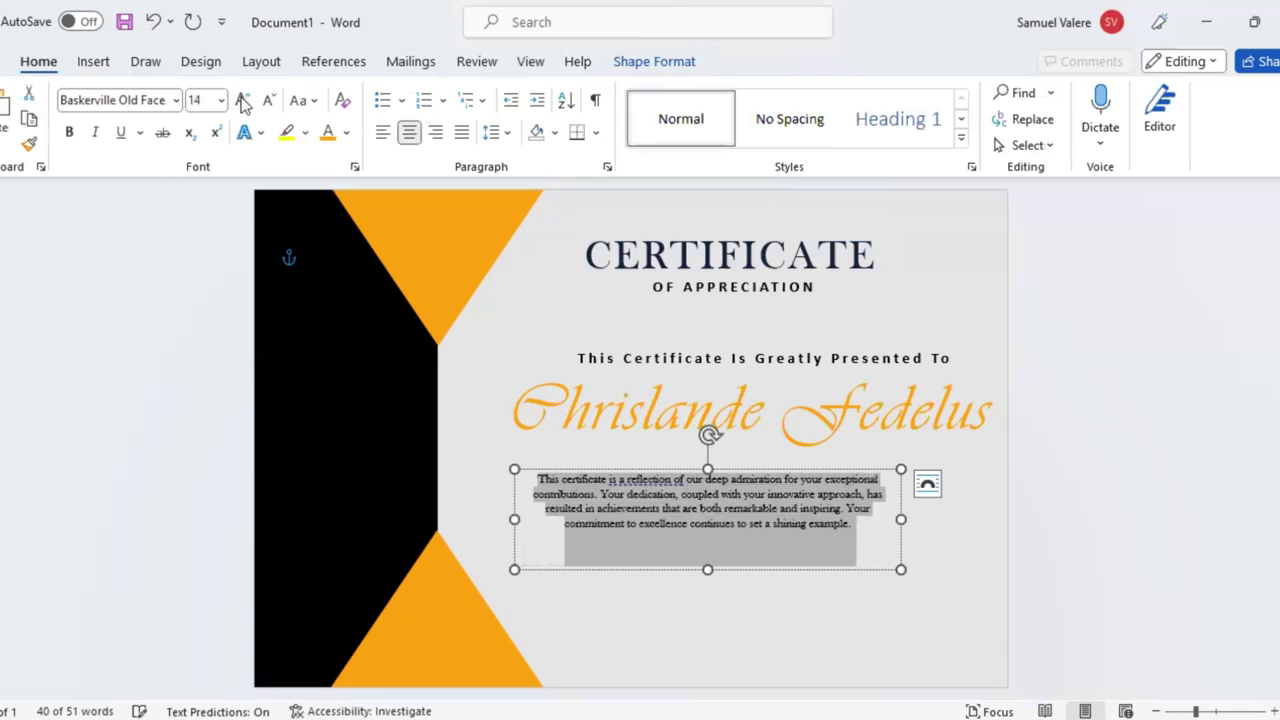
click(242, 101)
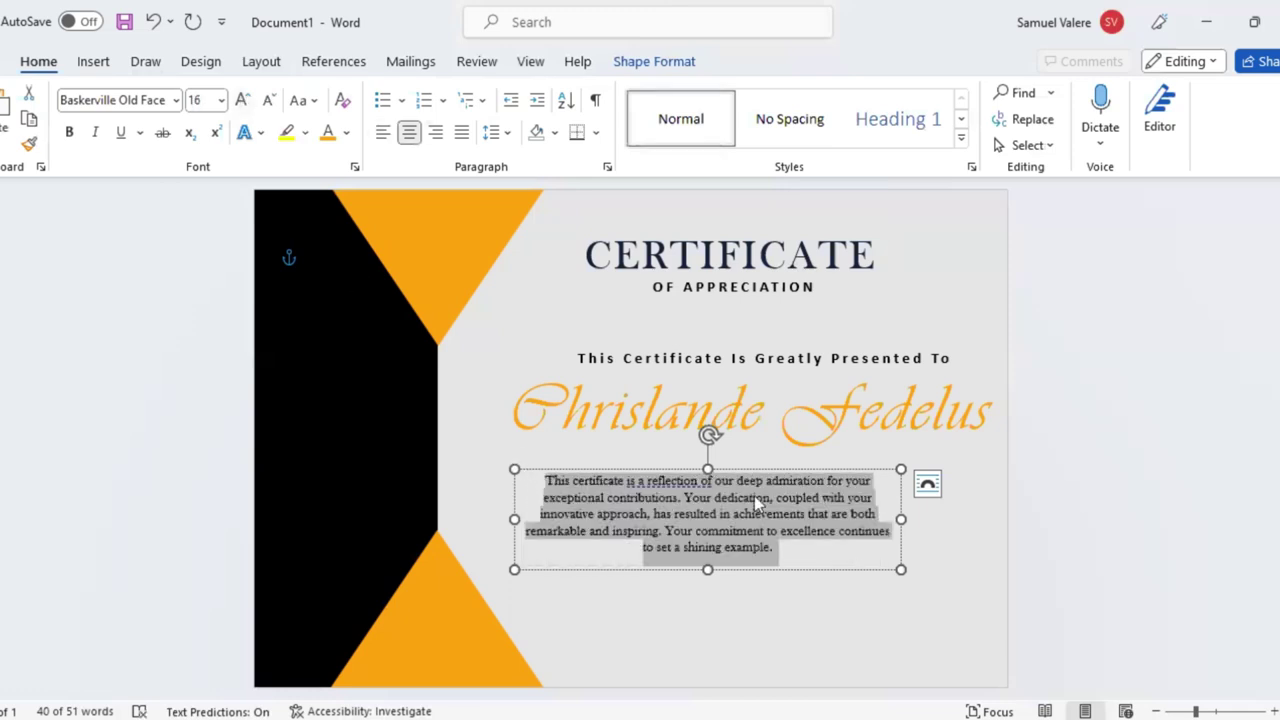
mouse_move(901, 518)
mouse_down()
mouse_move(937, 518)
mouse_move(910, 519)
mouse_up()
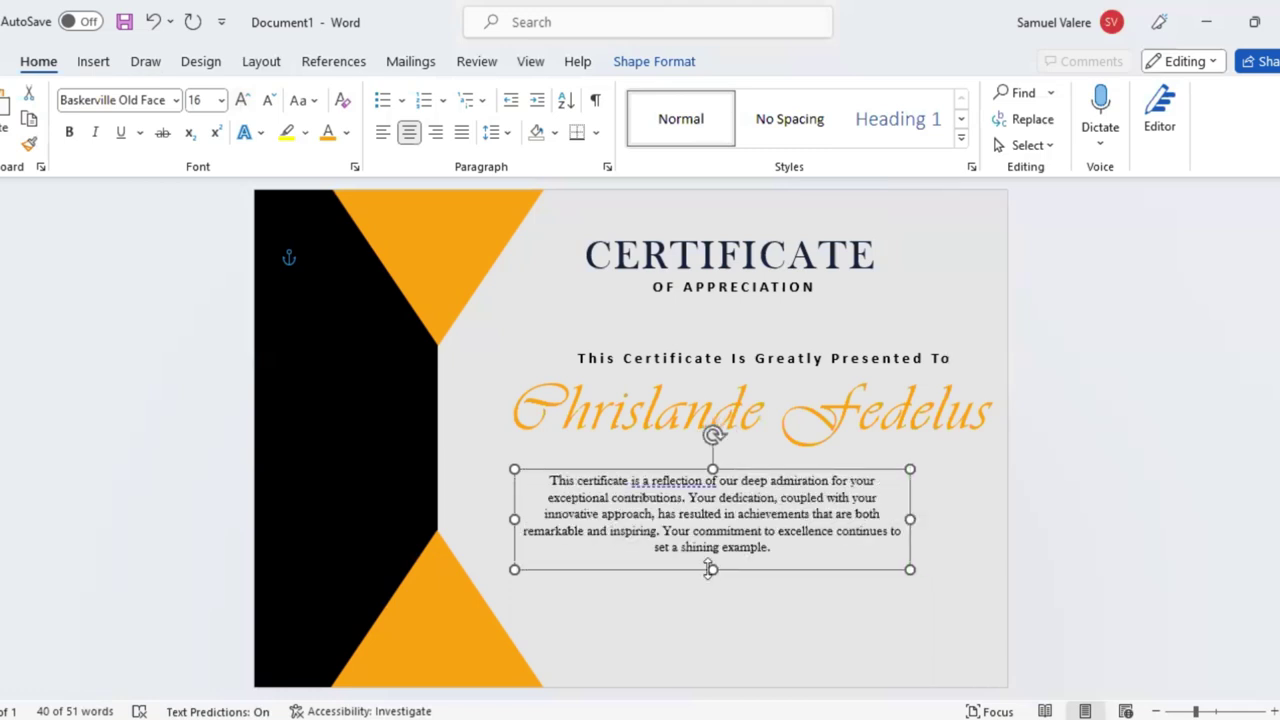
drag(710, 569, 764, 563)
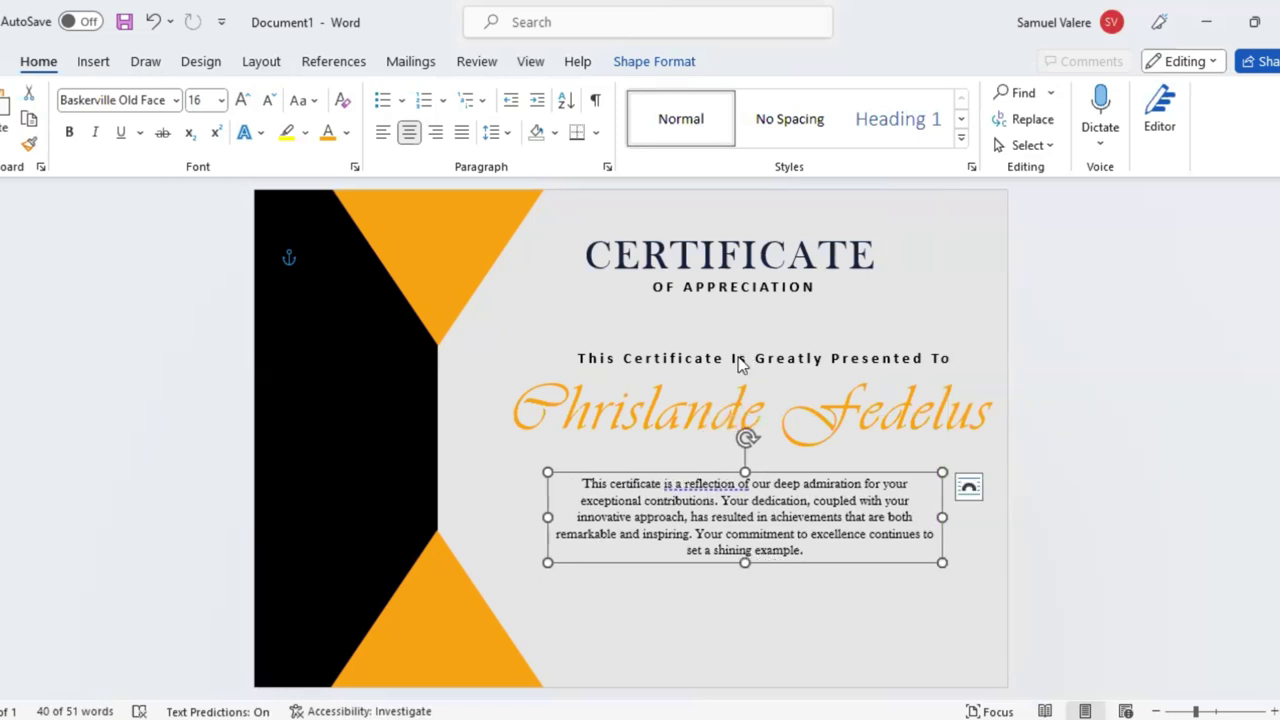
Set the presented-to line in Baskerville Old Face and move it slightly lower.
triple_click(800, 358)
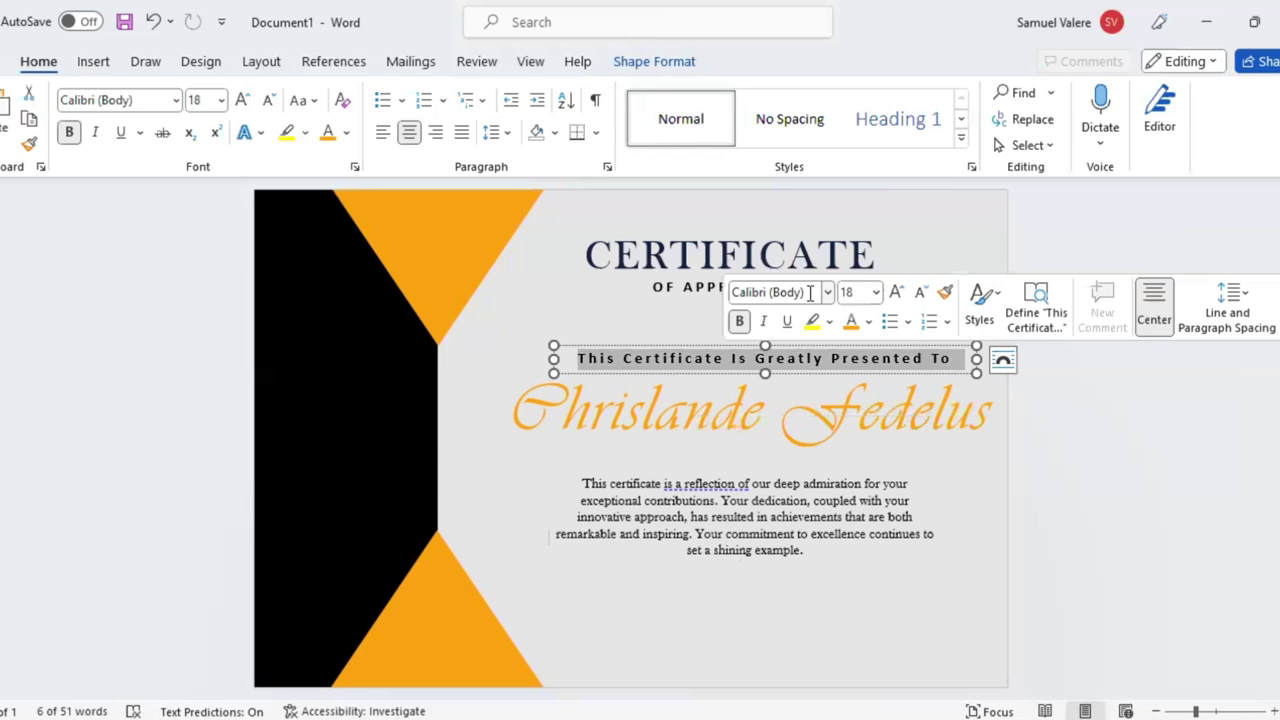
click(805, 291)
text(Baskerville Old F)
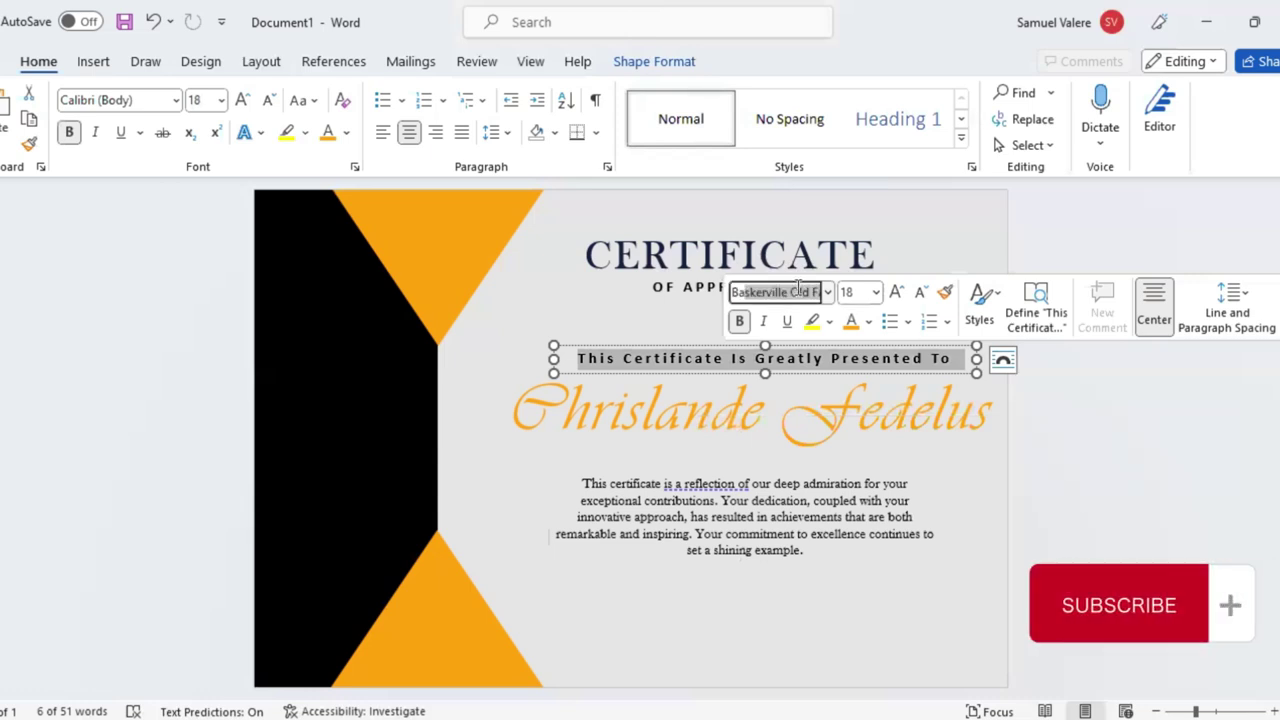
key(Return)
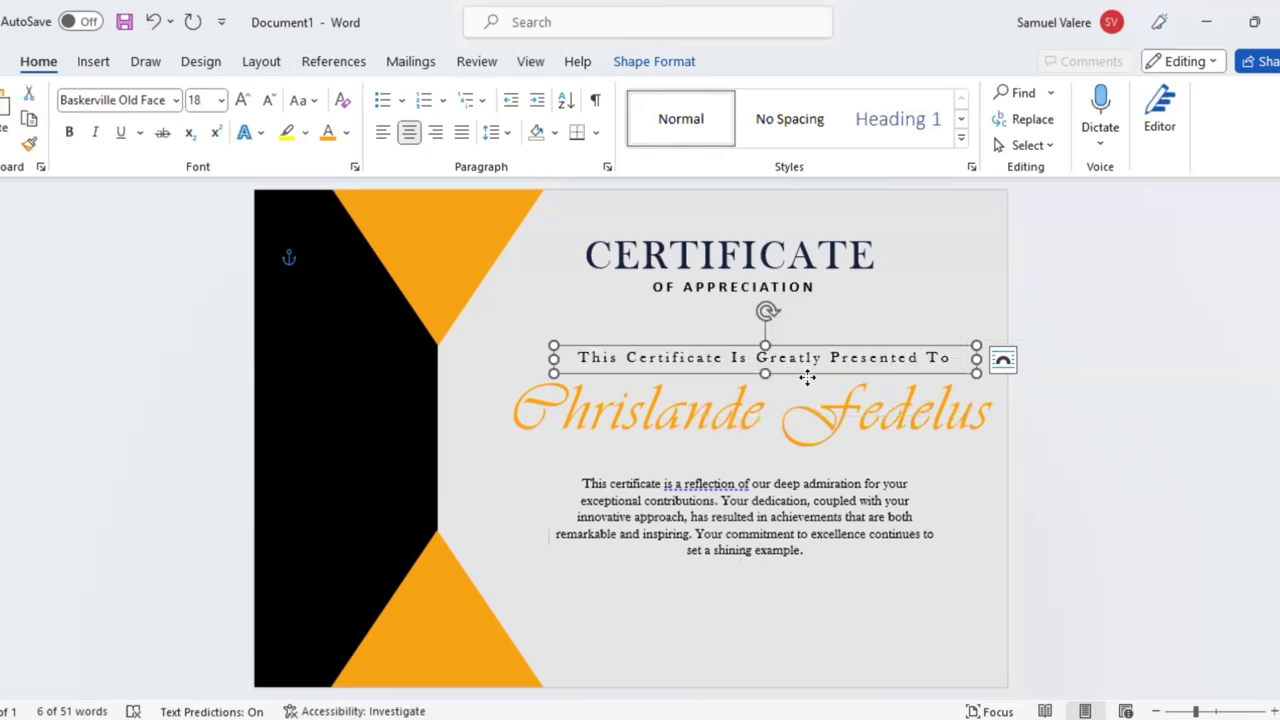
drag(810, 373, 810, 381)
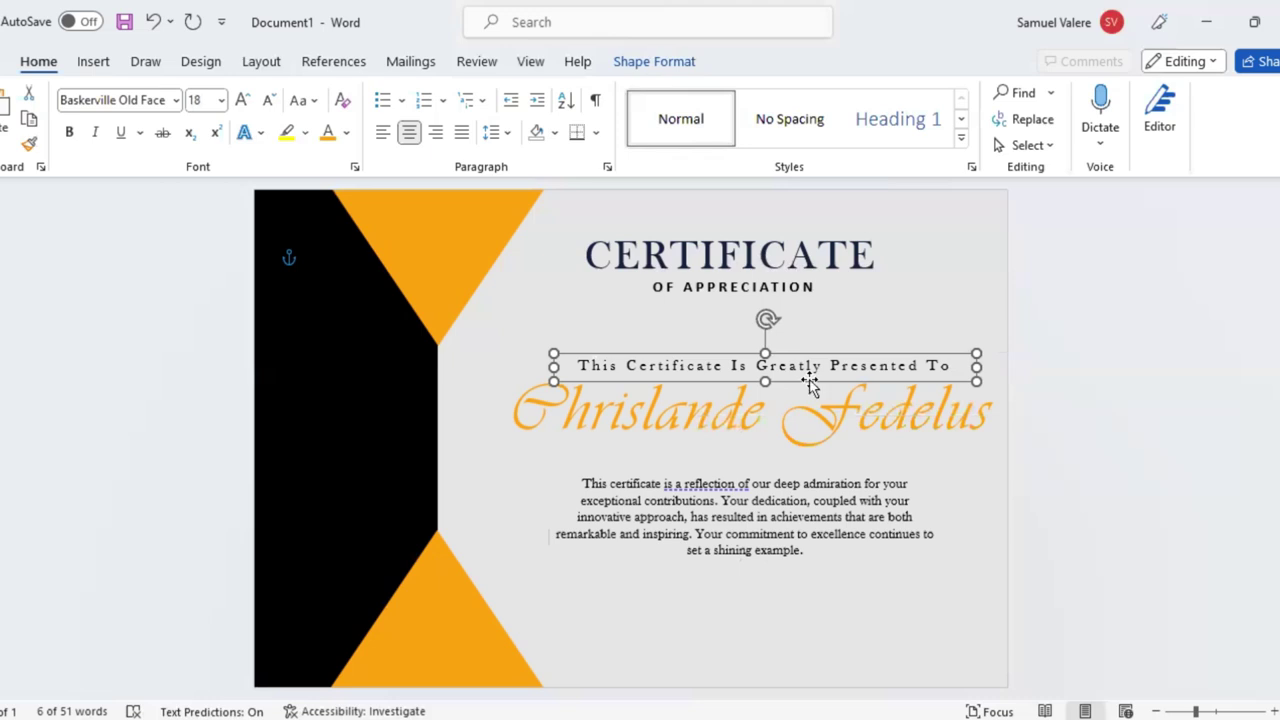
click(713, 357)
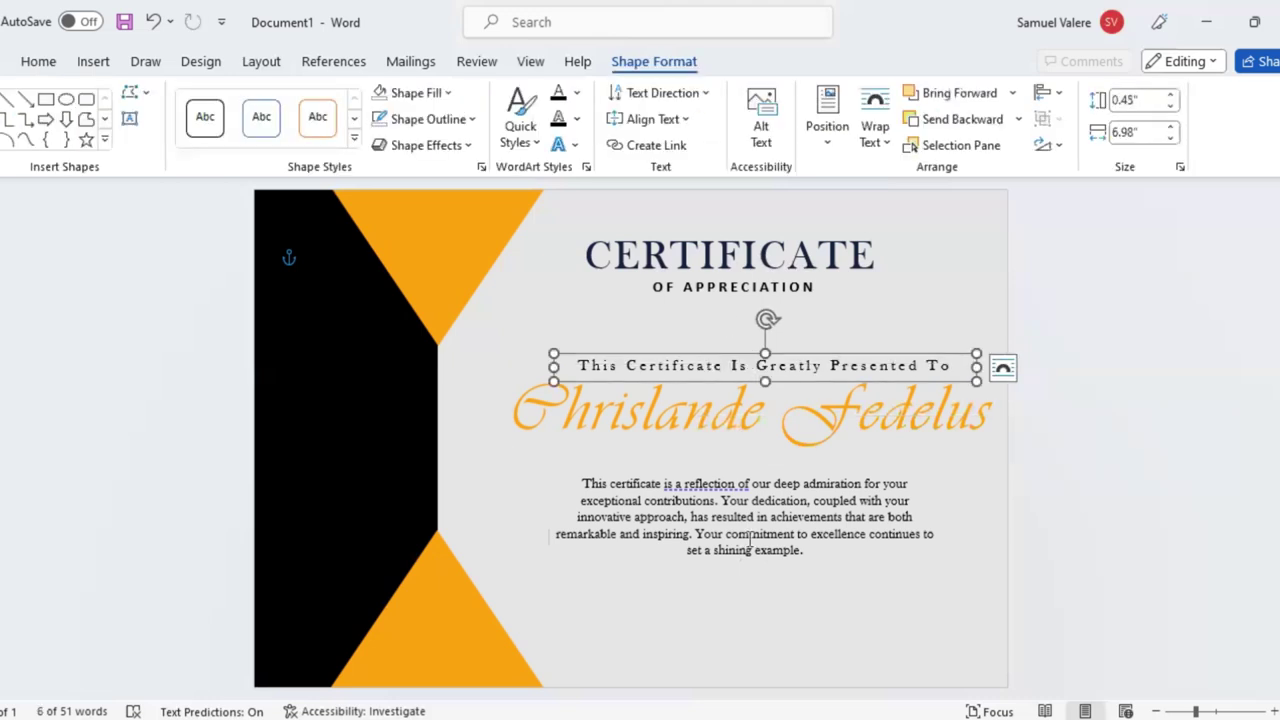
Widen the body paragraph's text box on both sides and shorten it around the text.
click(800, 555)
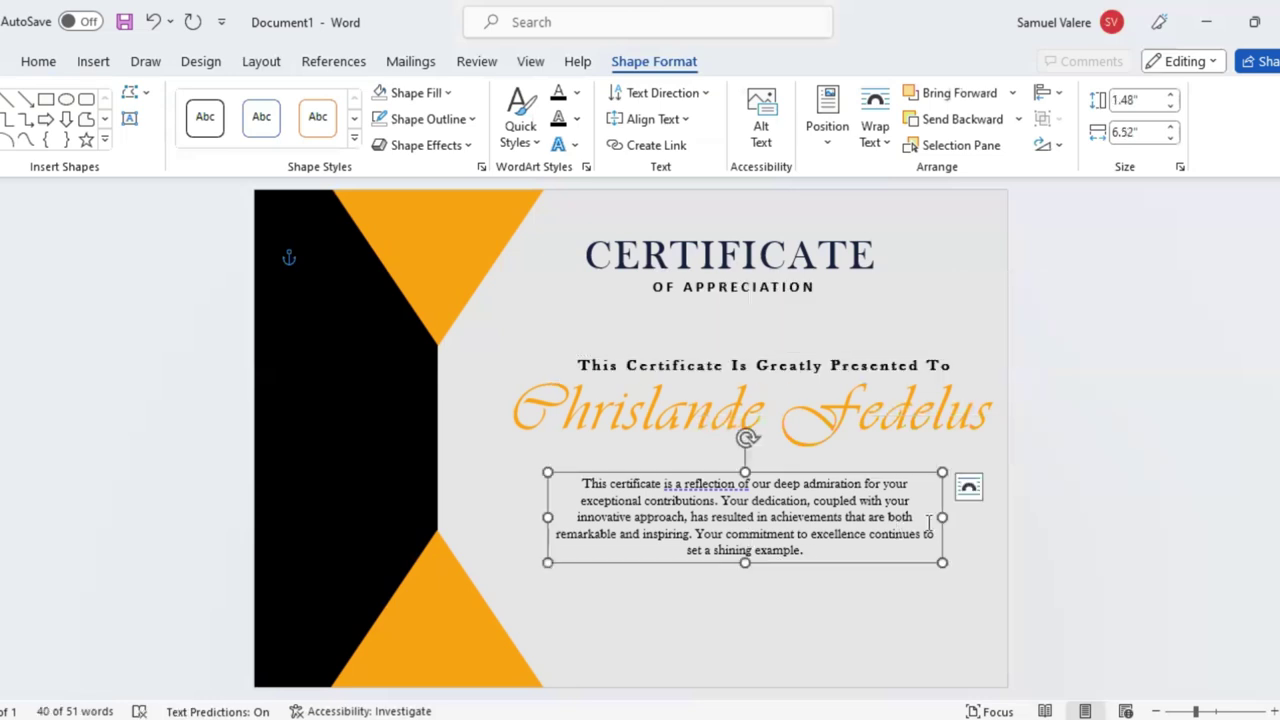
drag(940, 518, 1005, 517)
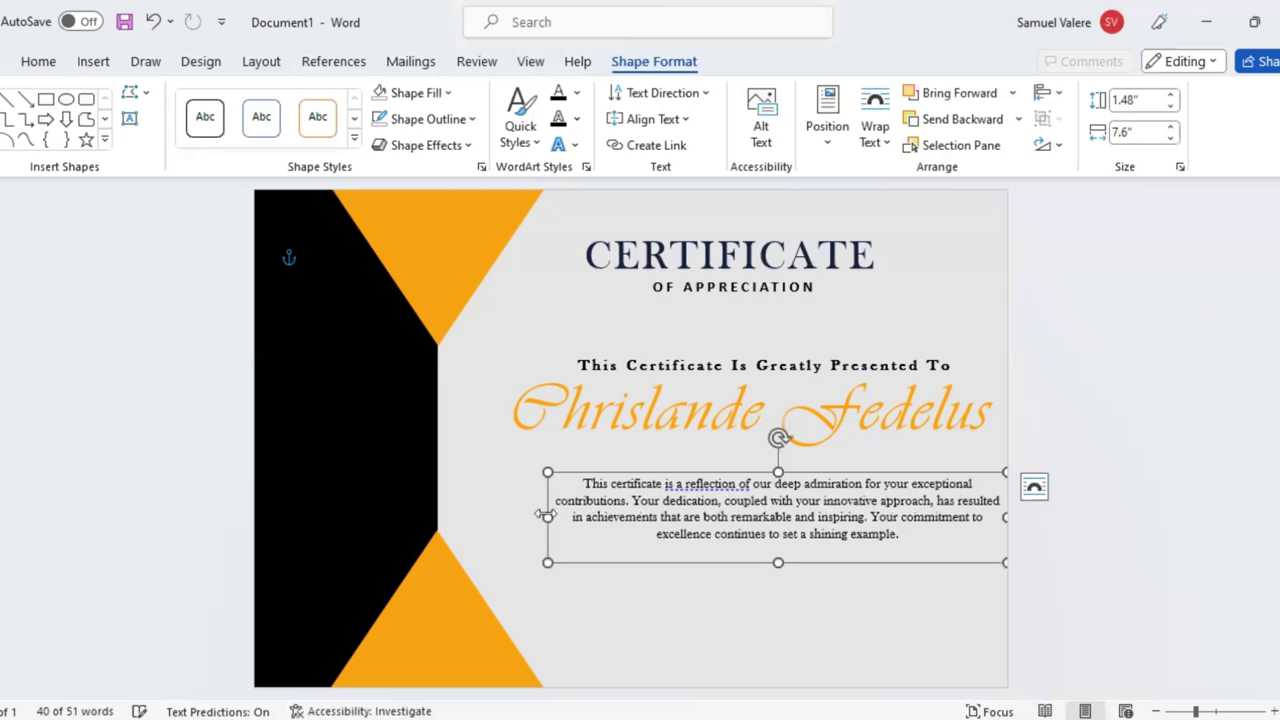
drag(543, 515, 534, 517)
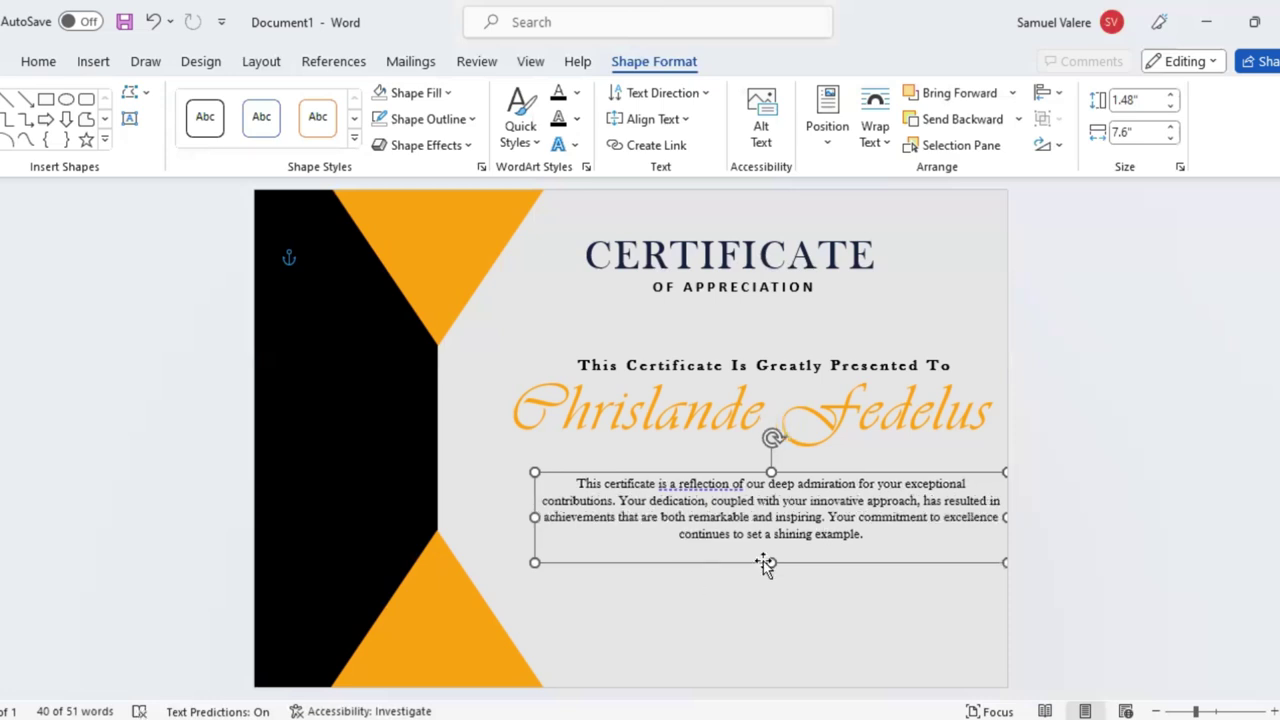
mouse_move(779, 561)
mouse_down()
mouse_move(810, 555)
mouse_move(790, 537)
mouse_move(790, 555)
mouse_up()
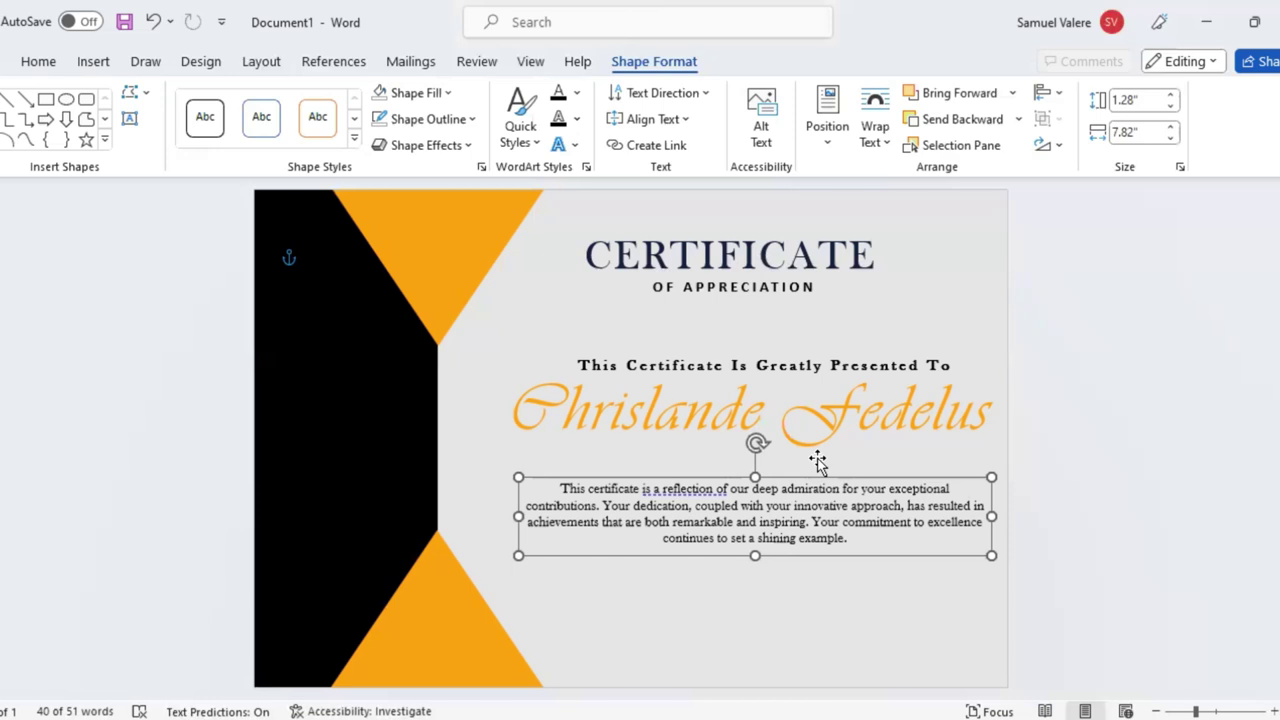
Reposition the name, presented-to line, OF APPRECIATION subtitle and CERTIFICATE heading slightly lower and right.
drag(811, 457, 811, 472)
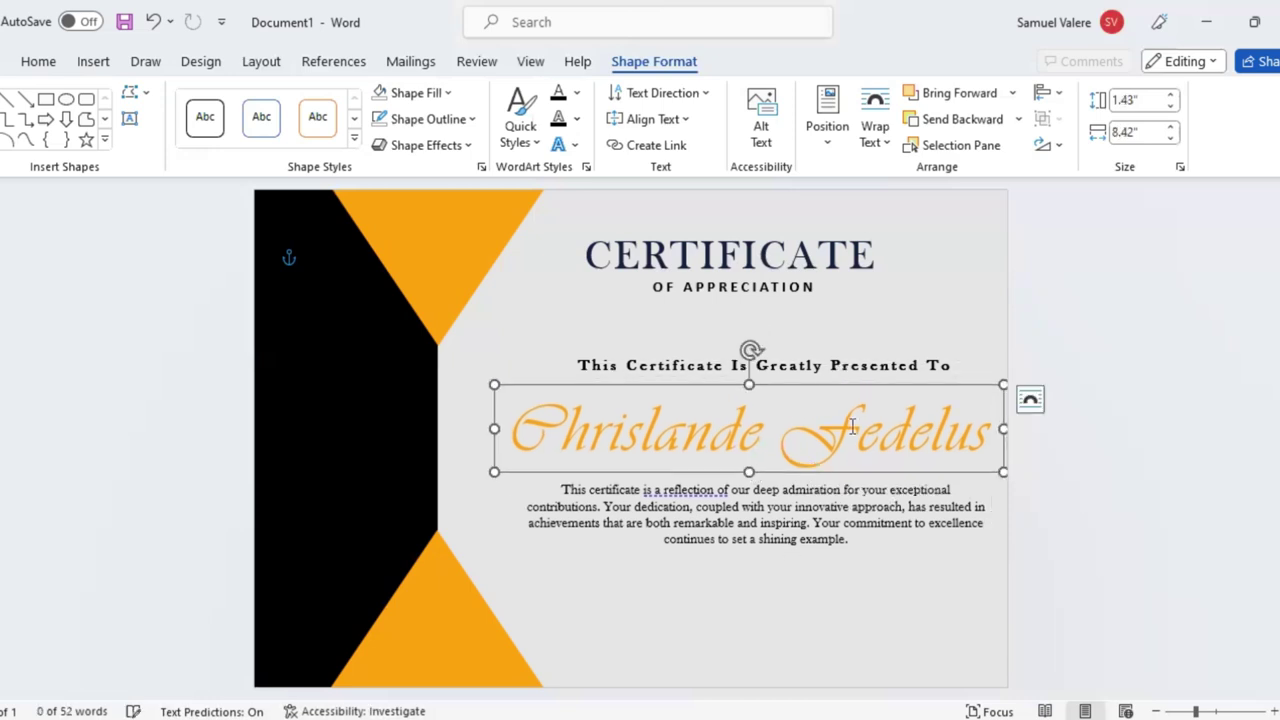
click(840, 424)
key(Escape)
key(Right)
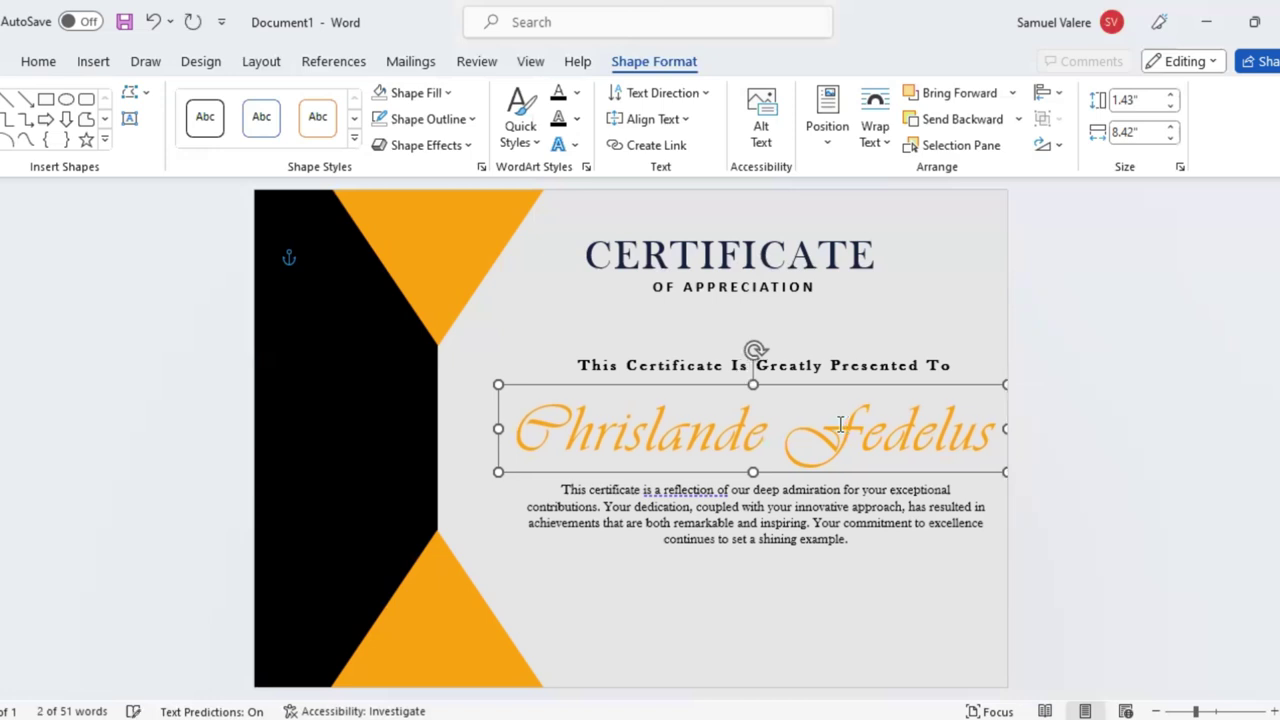
click(787, 380)
drag(787, 382, 790, 396)
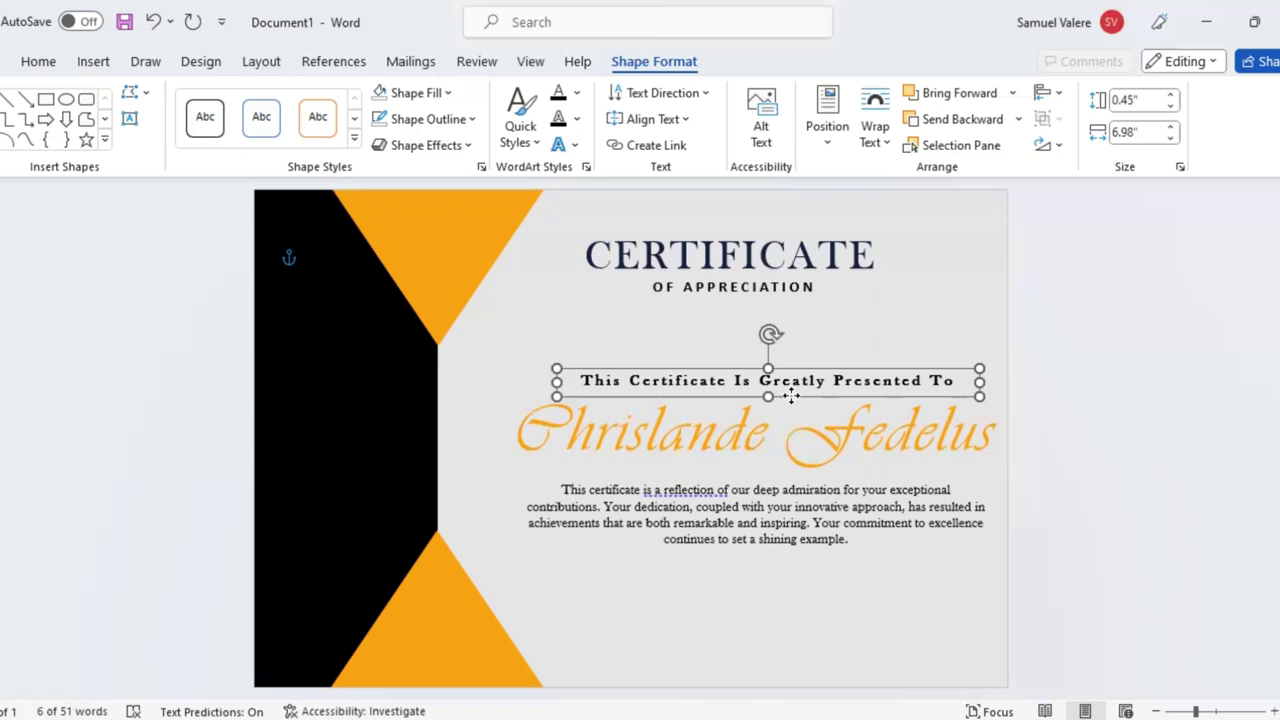
click(784, 297)
drag(791, 299, 810, 312)
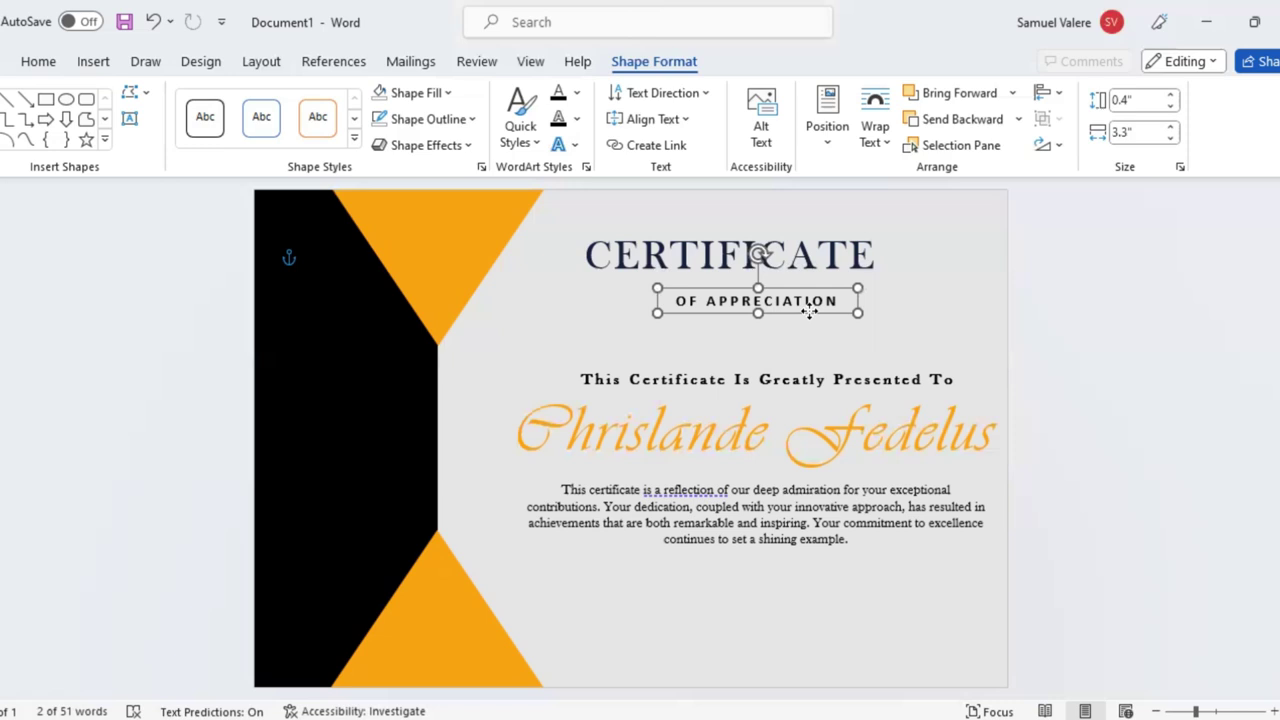
click(777, 225)
drag(777, 227, 801, 238)
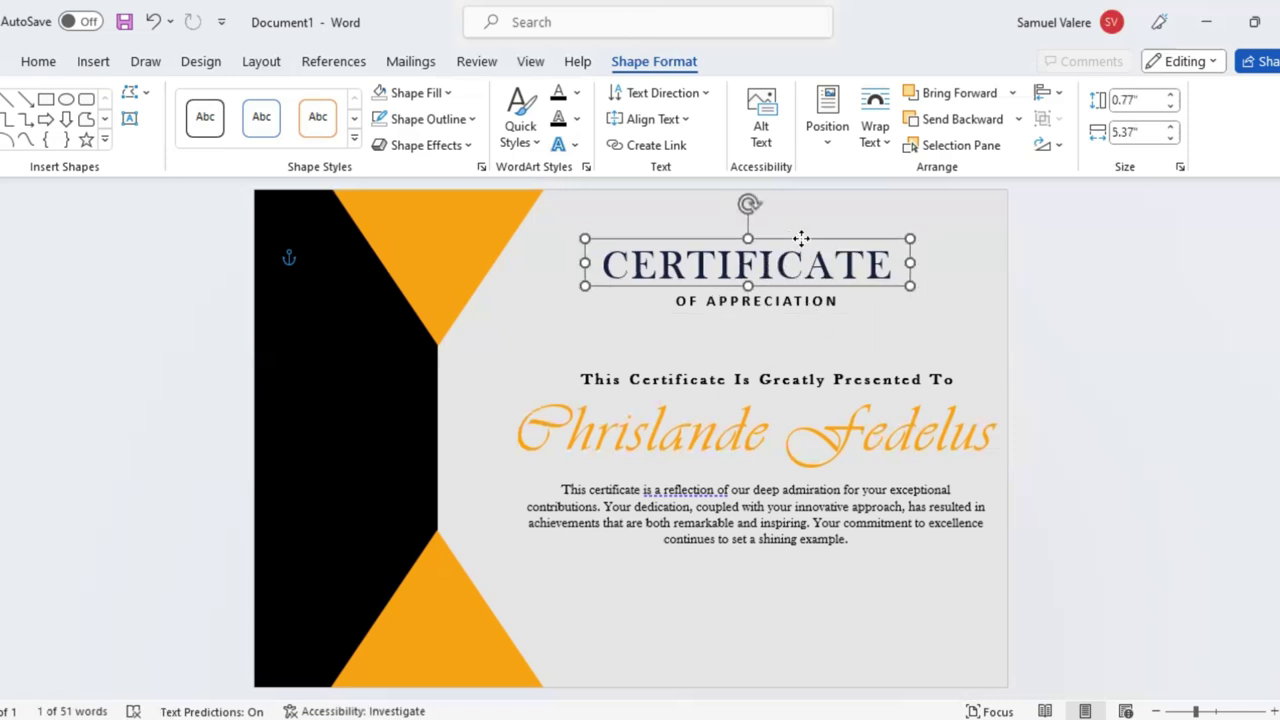
Colour the presented-to line dark navy.
triple_click(786, 376)
click(851, 342)
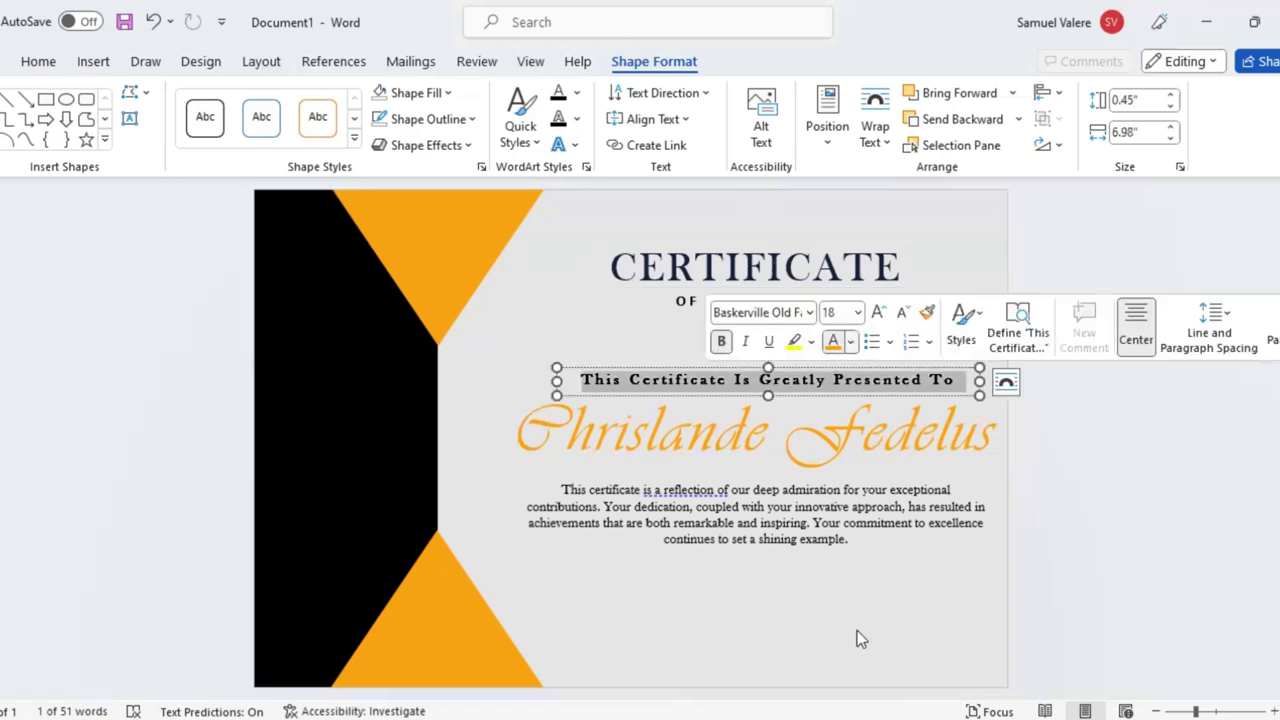
click(851, 623)
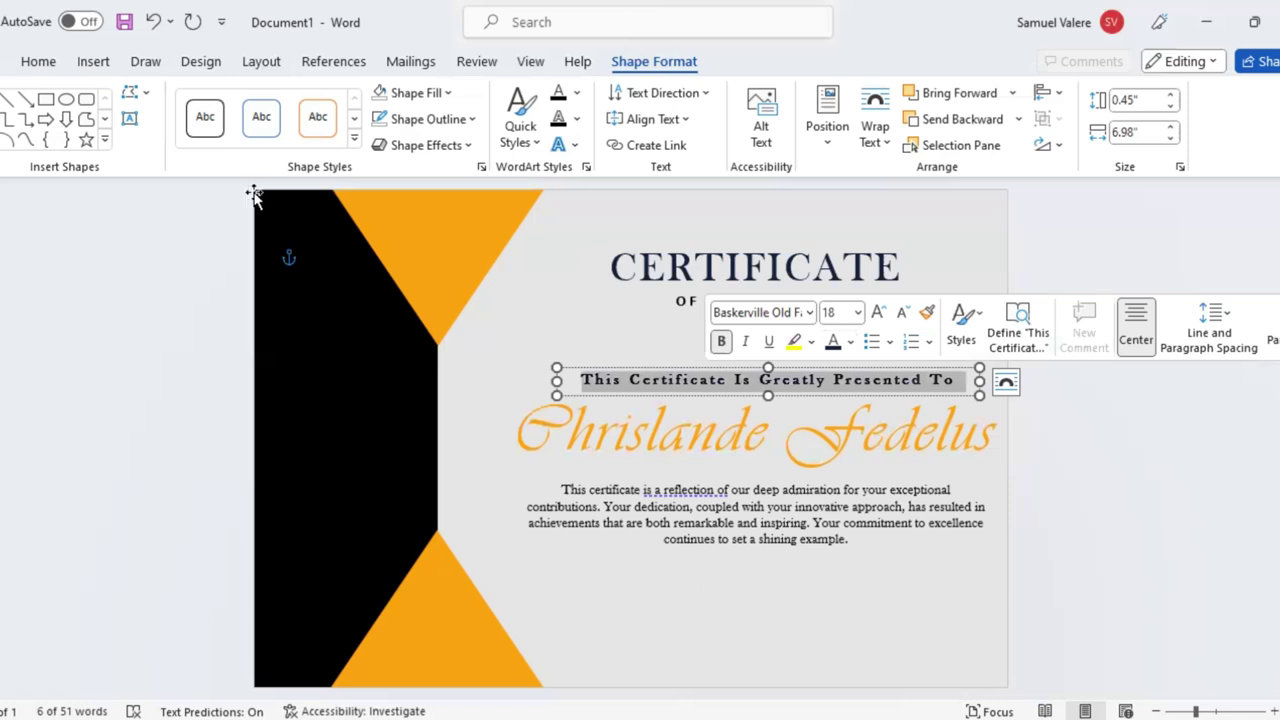
click(129, 118)
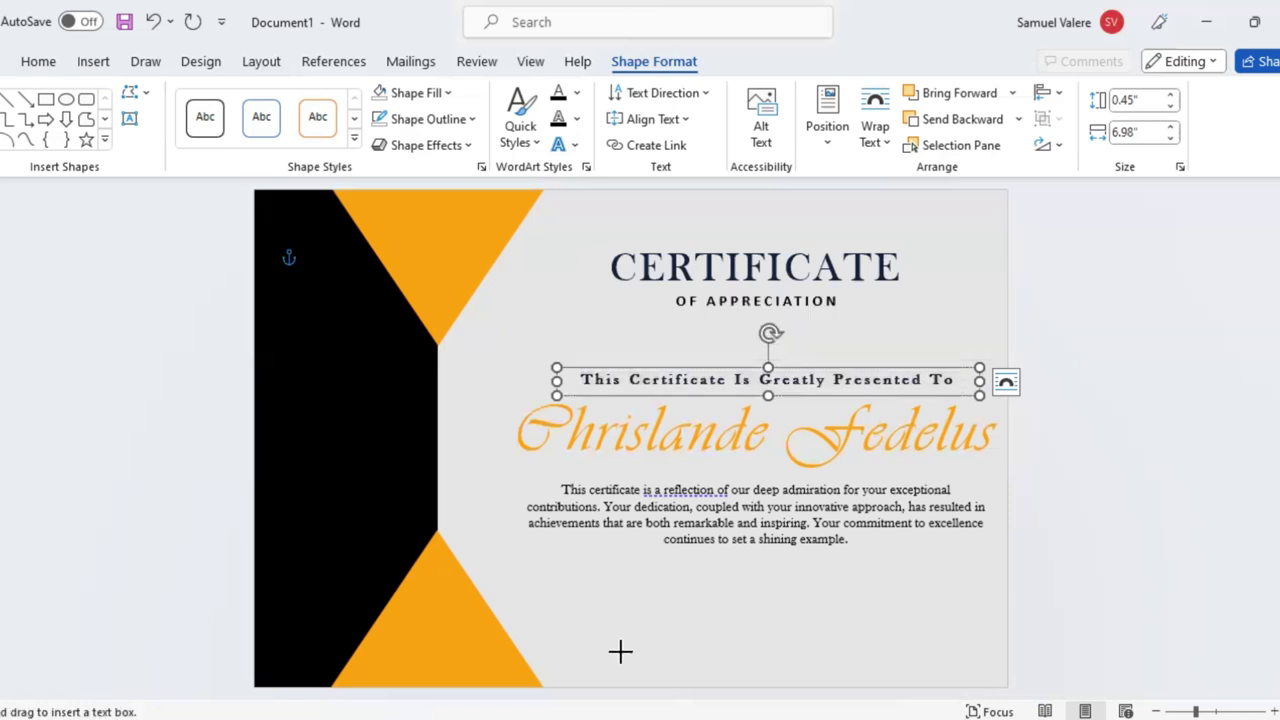
Add a 'Date' text box near the bottom in centred size 12 Baskerville Old Face.
drag(573, 634, 670, 655)
text(Date)
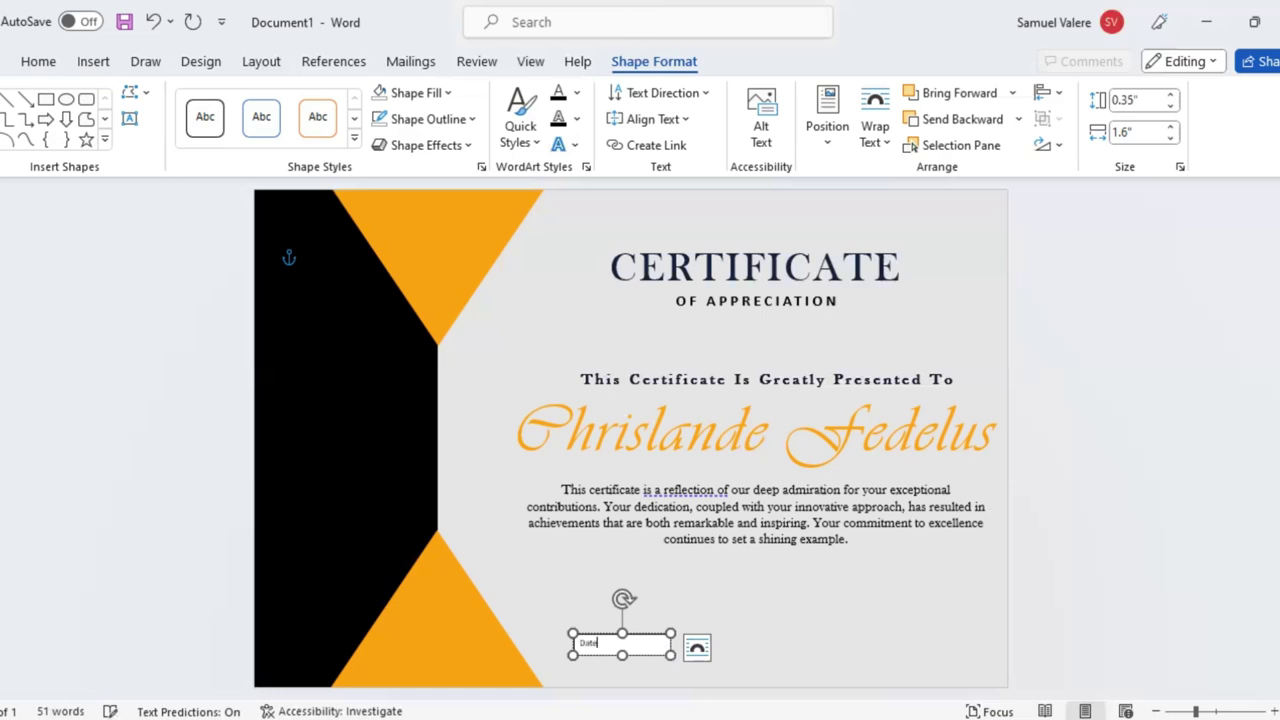
double_click(590, 643)
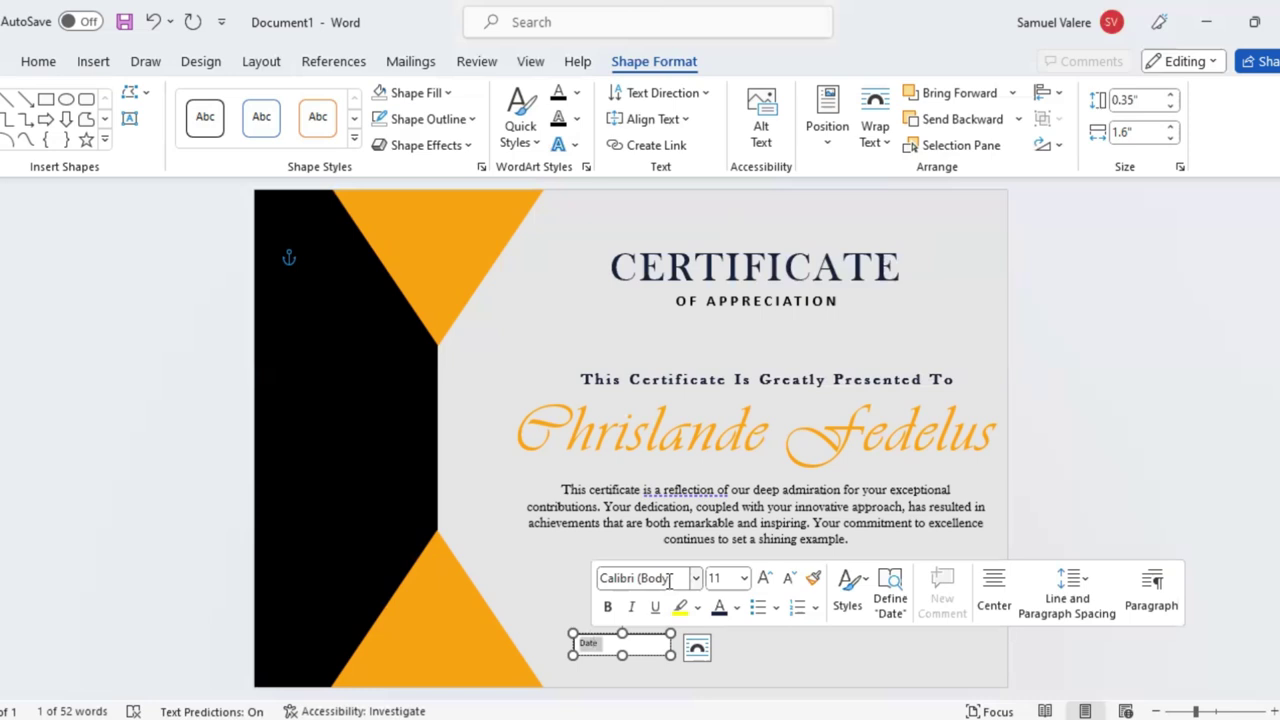
click(669, 581)
text(Baskerville Old Face)
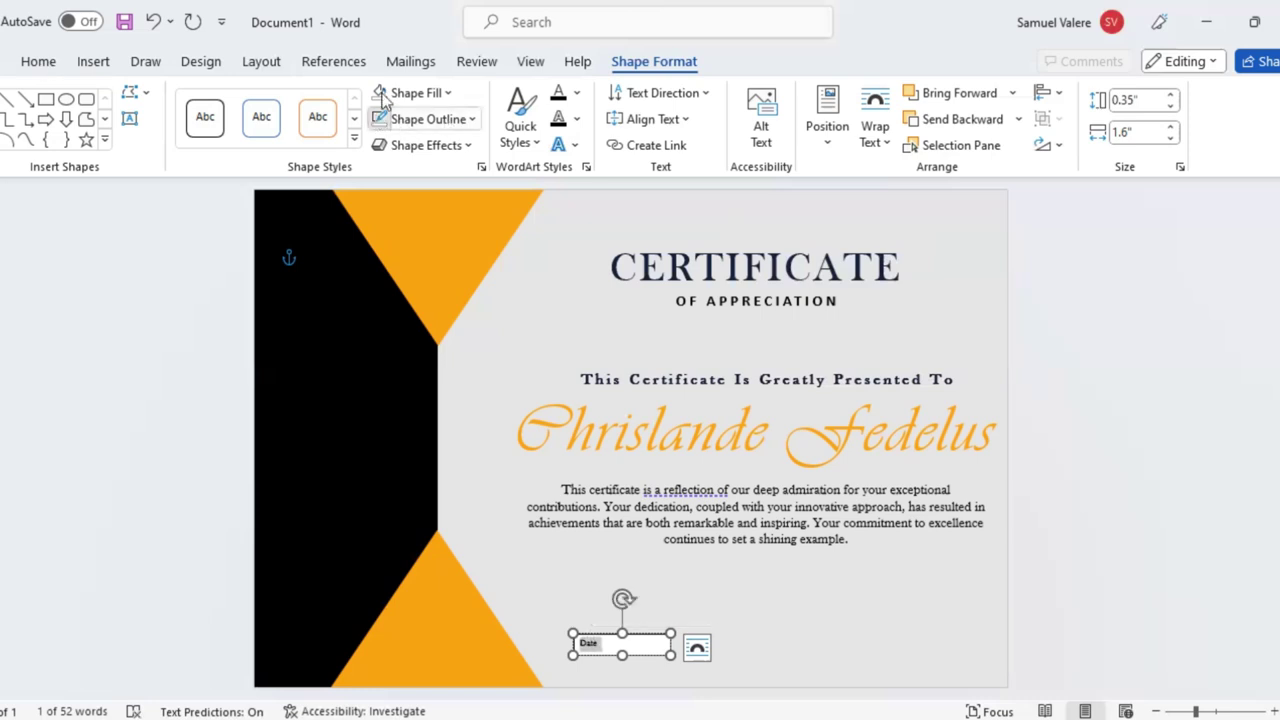
click(39, 62)
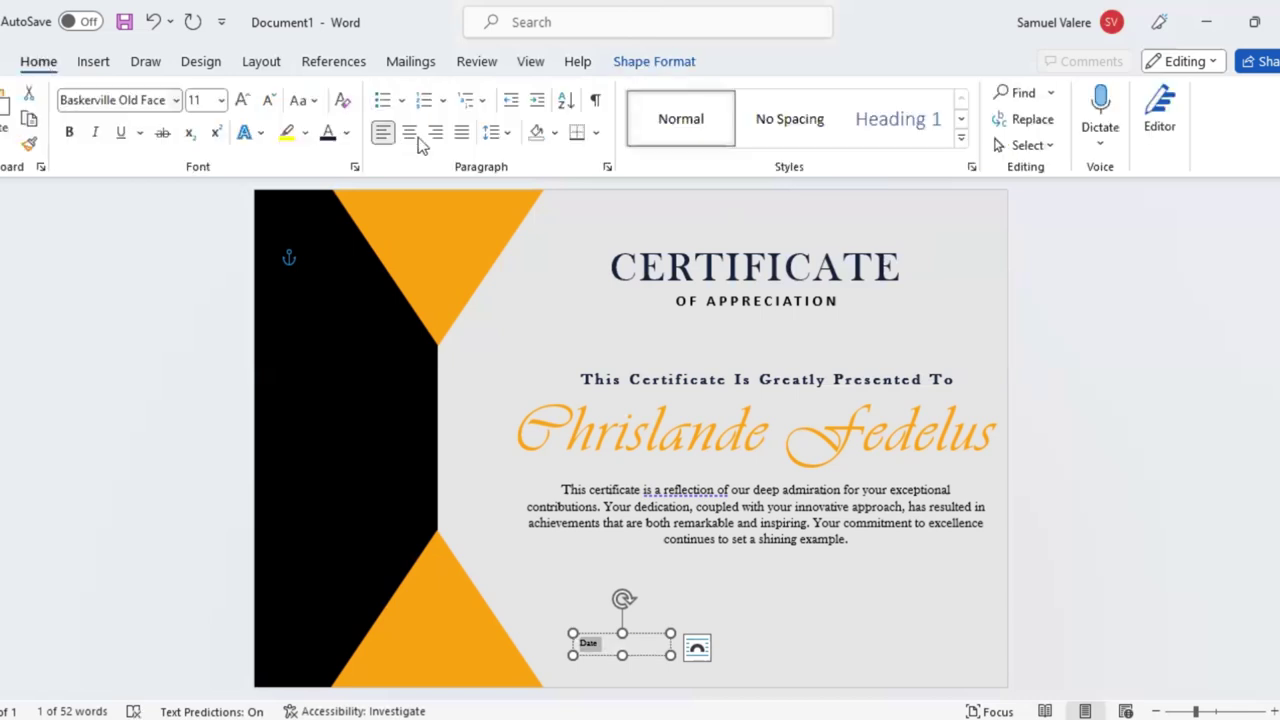
click(409, 133)
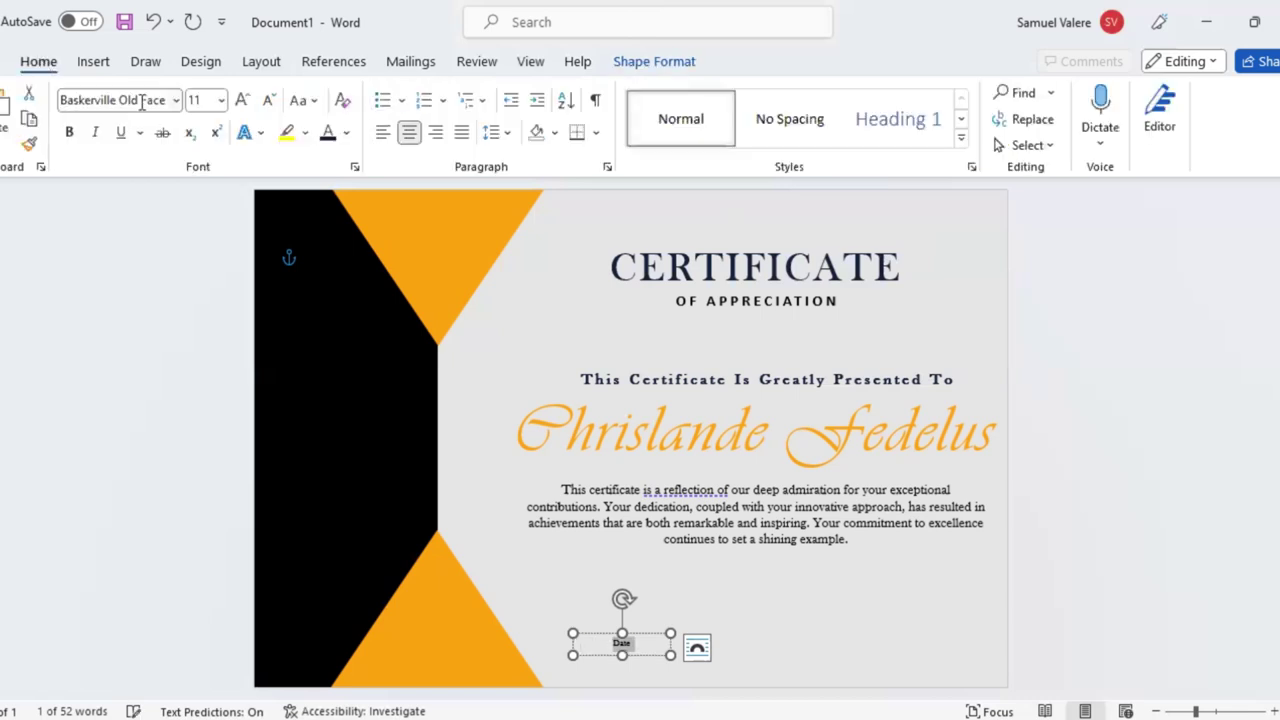
click(243, 101)
Make the label uppercase DATE, move it slightly down, and duplicate it.
key(shift+F3)
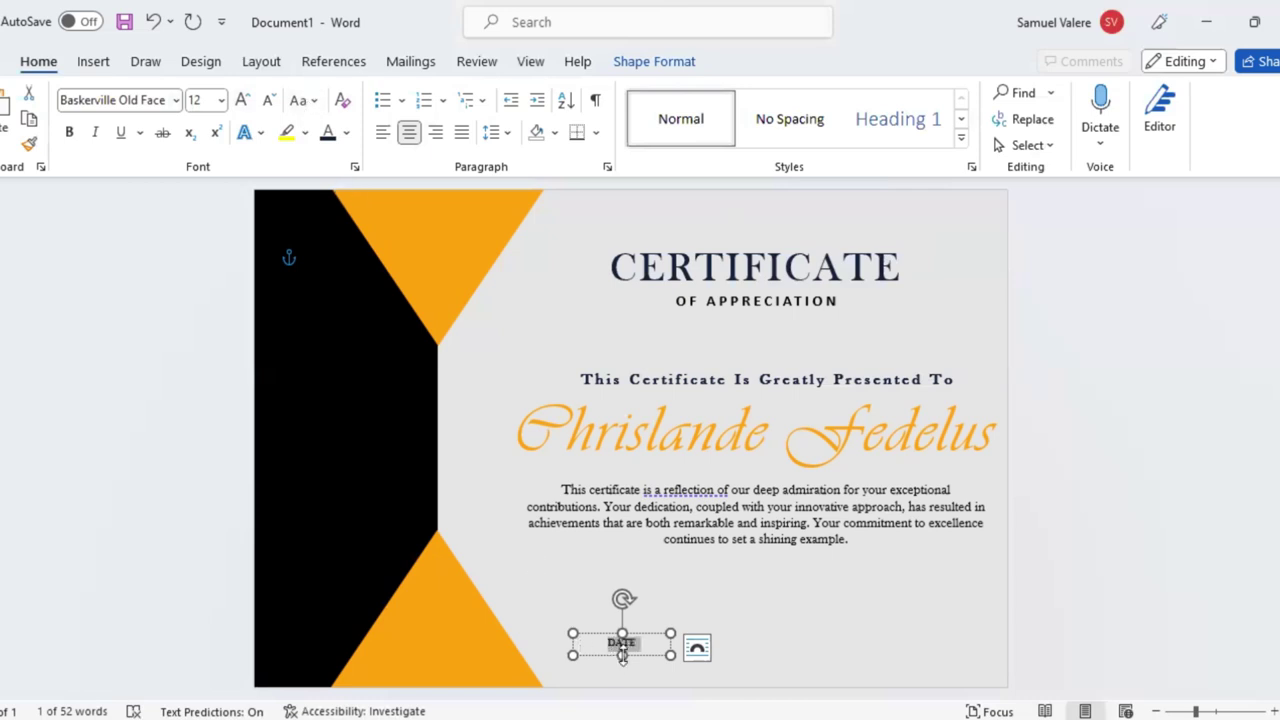
drag(621, 655, 619, 679)
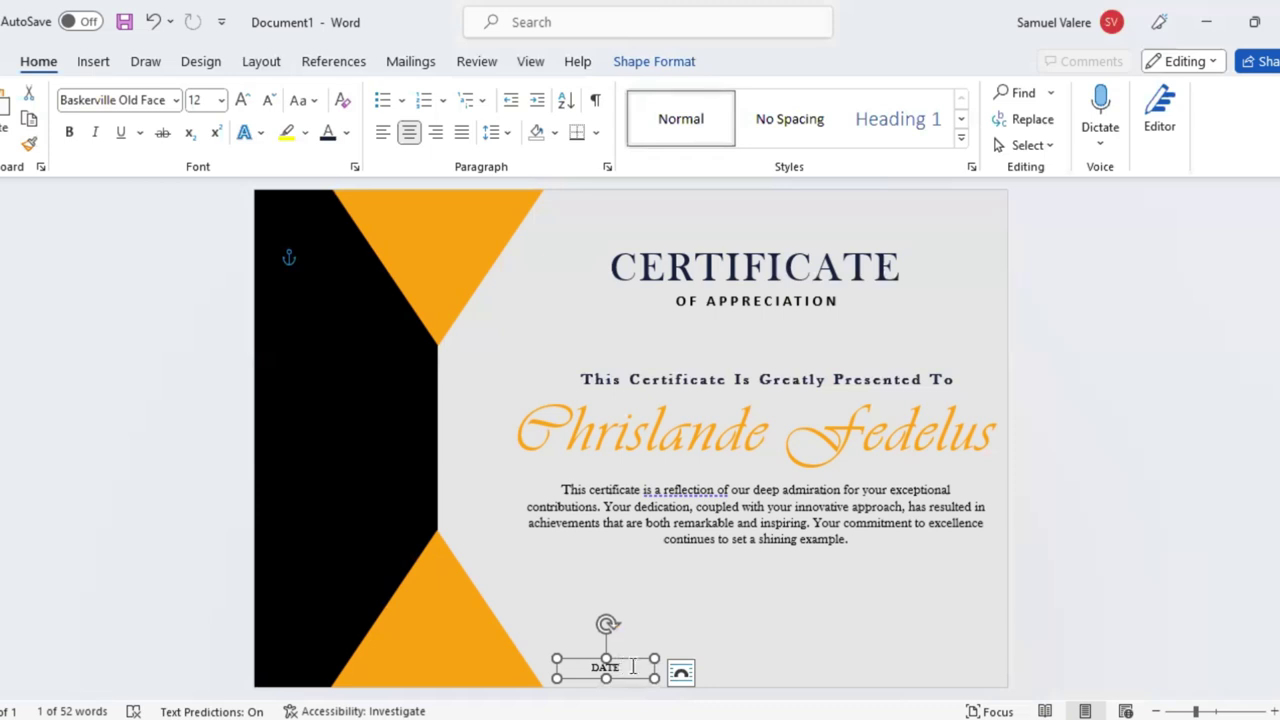
key(ctrl+d)
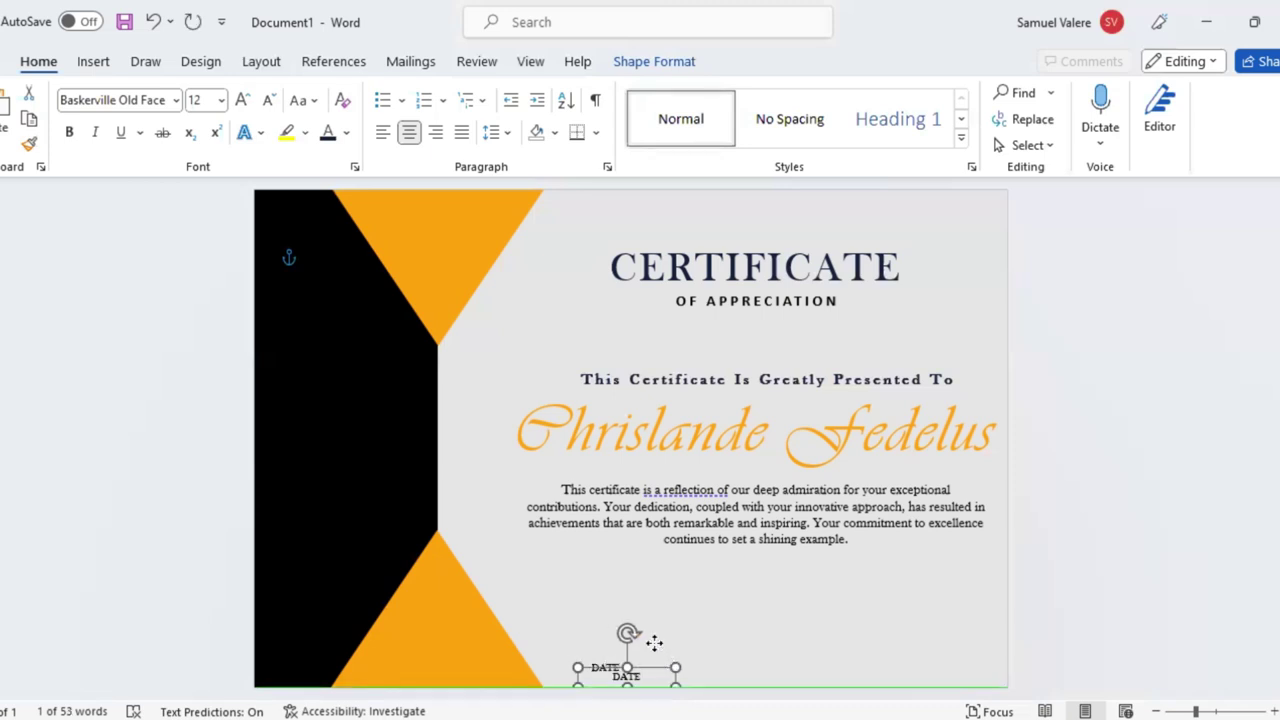
Move the duplicate level with and right of DATE and change its text to uppercase SIGNATURE.
mouse_move(654, 675)
mouse_down()
mouse_move(654, 660)
mouse_move(696, 666)
mouse_up()
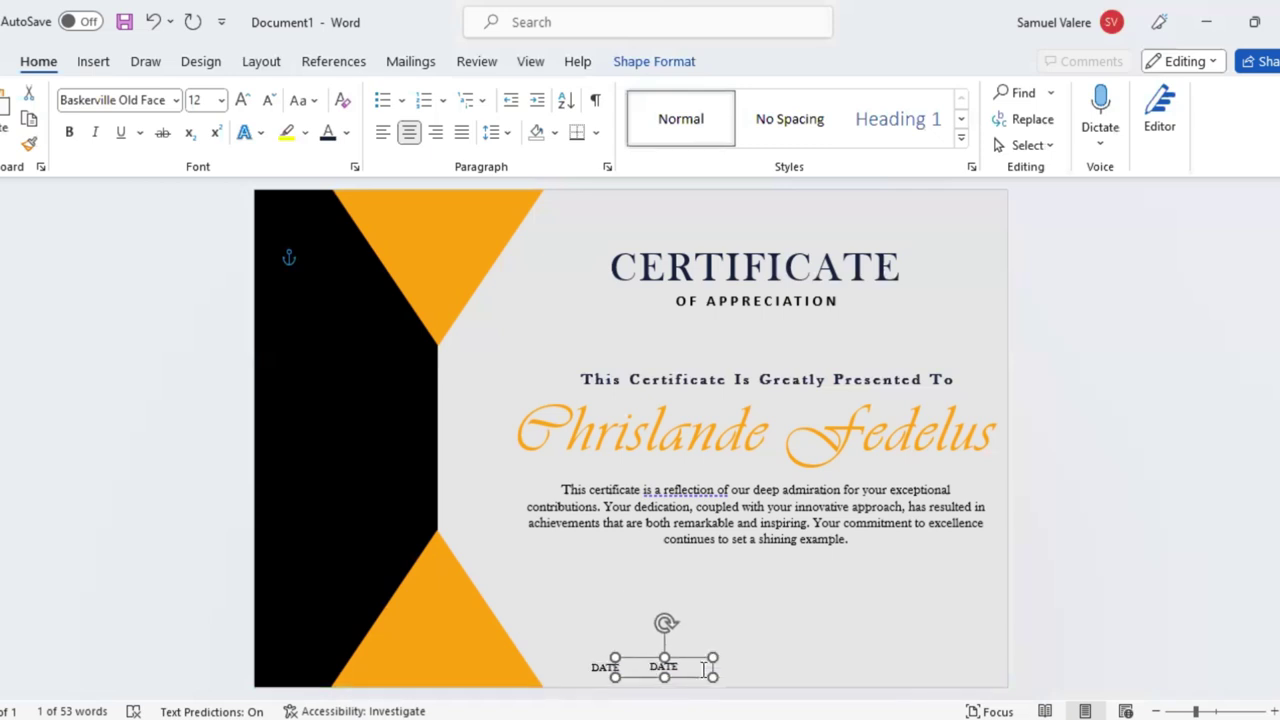
key(Right)
key(Right)
key(Right)
double_click(692, 669)
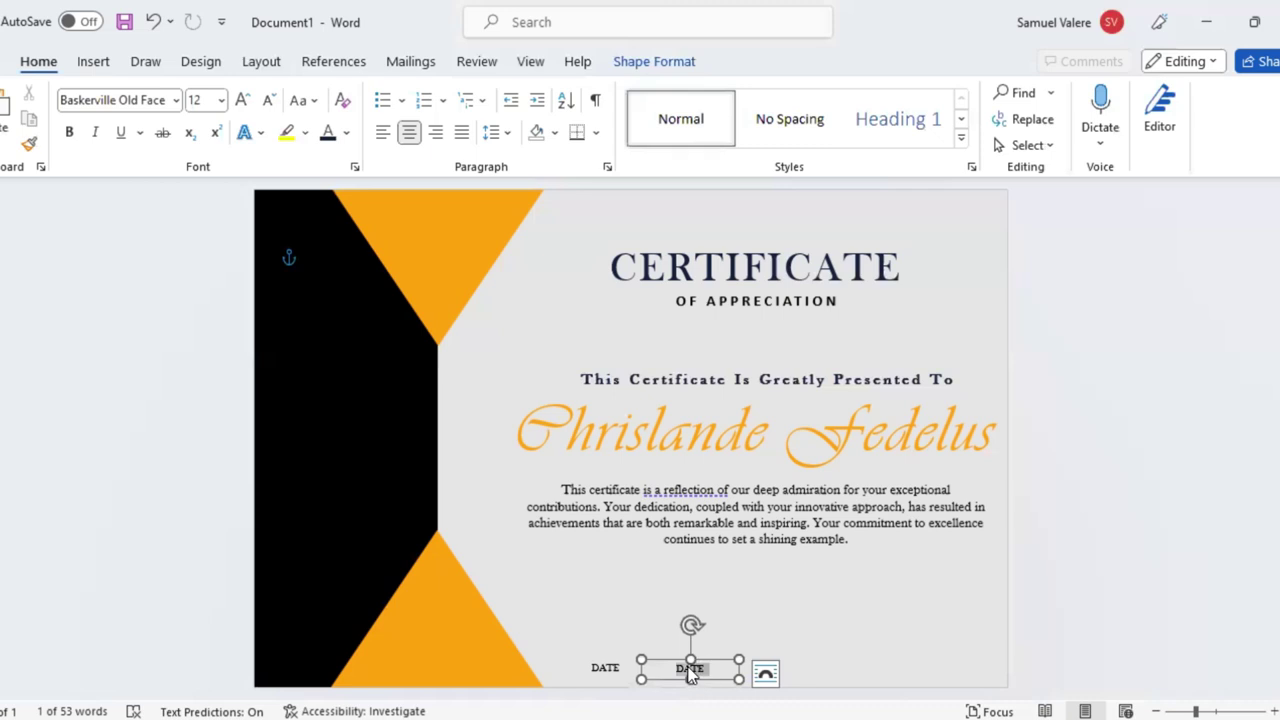
text(Sig)
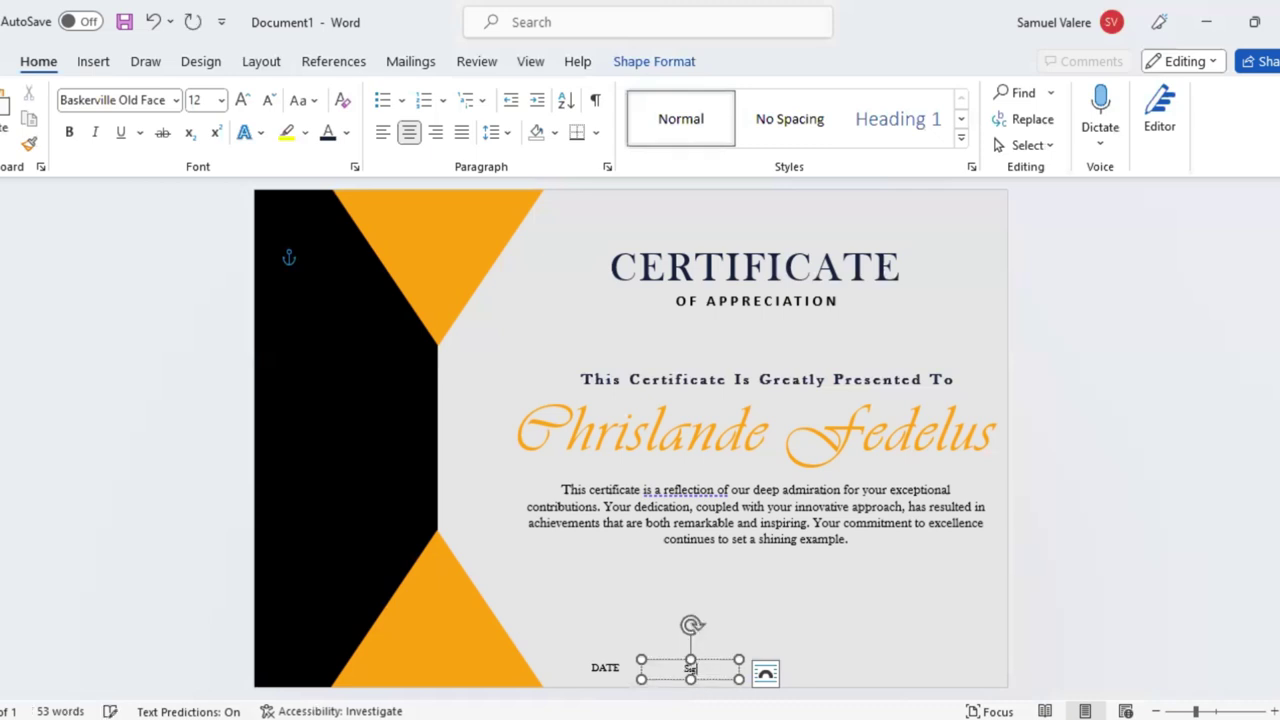
text(nature)
double_click(684, 668)
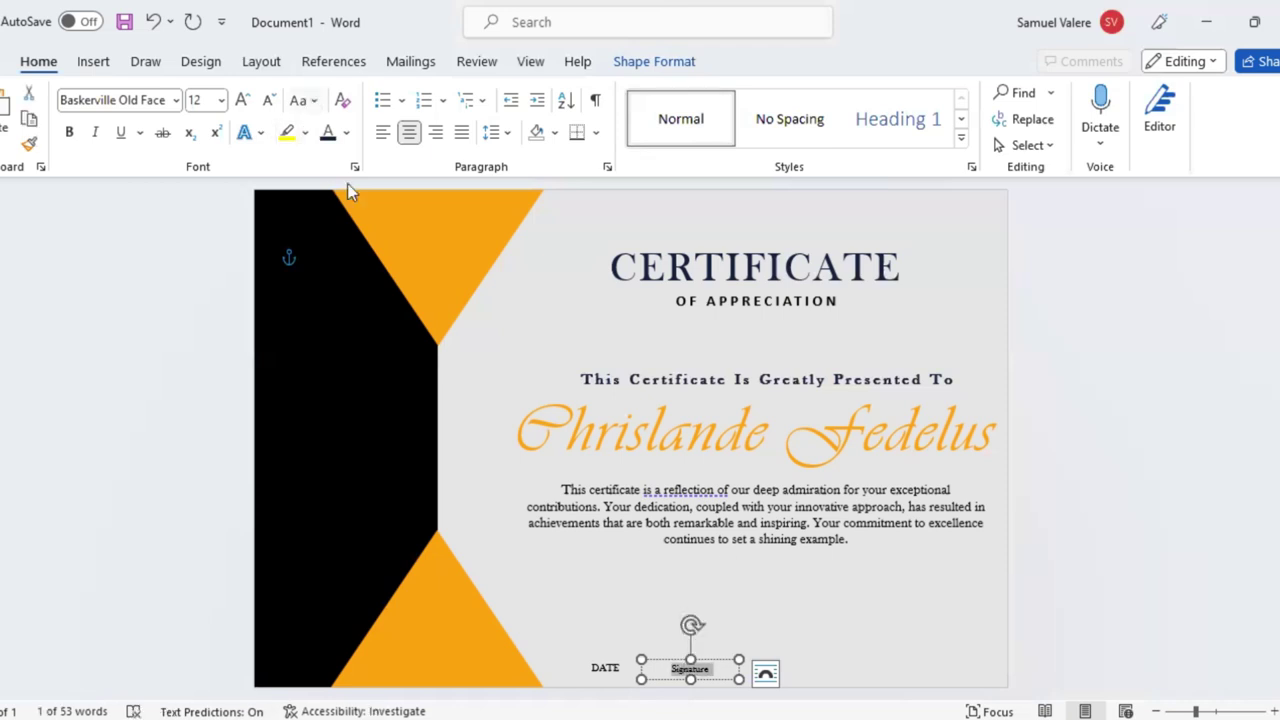
key(shift+F3)
click(91, 58)
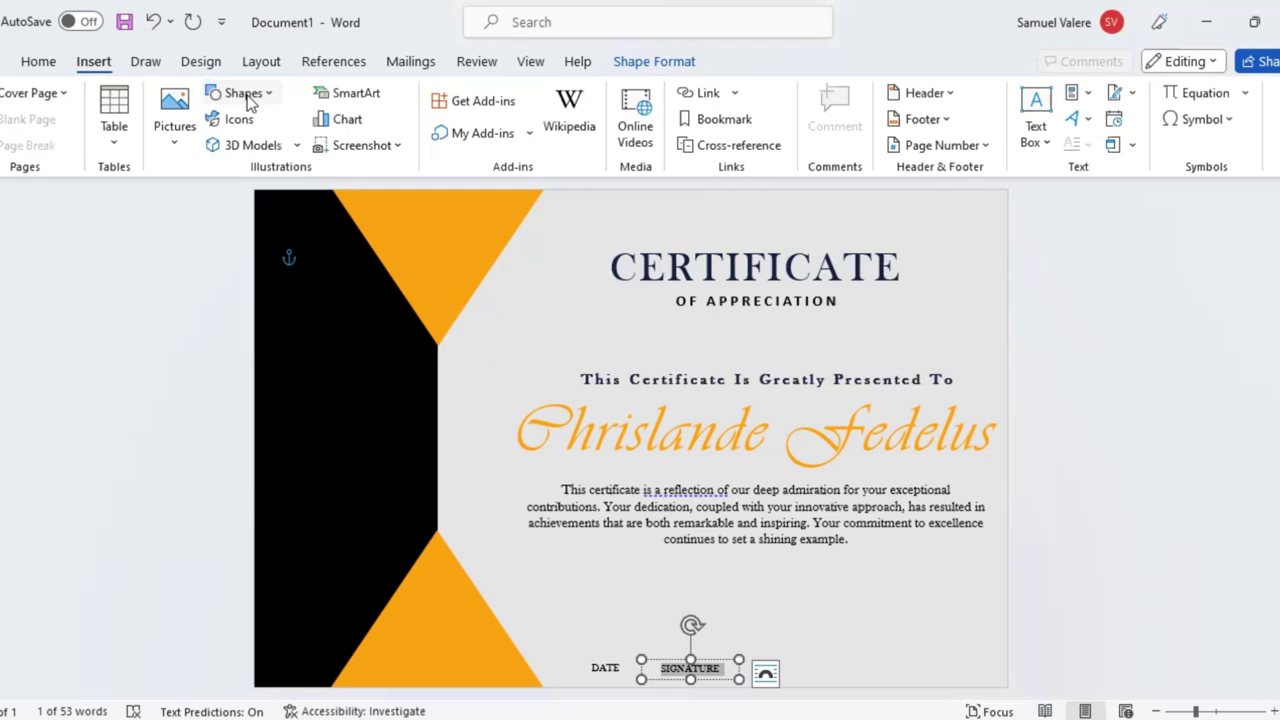
Draw a short straight signing line above DATE and place a copy at the right side.
click(248, 96)
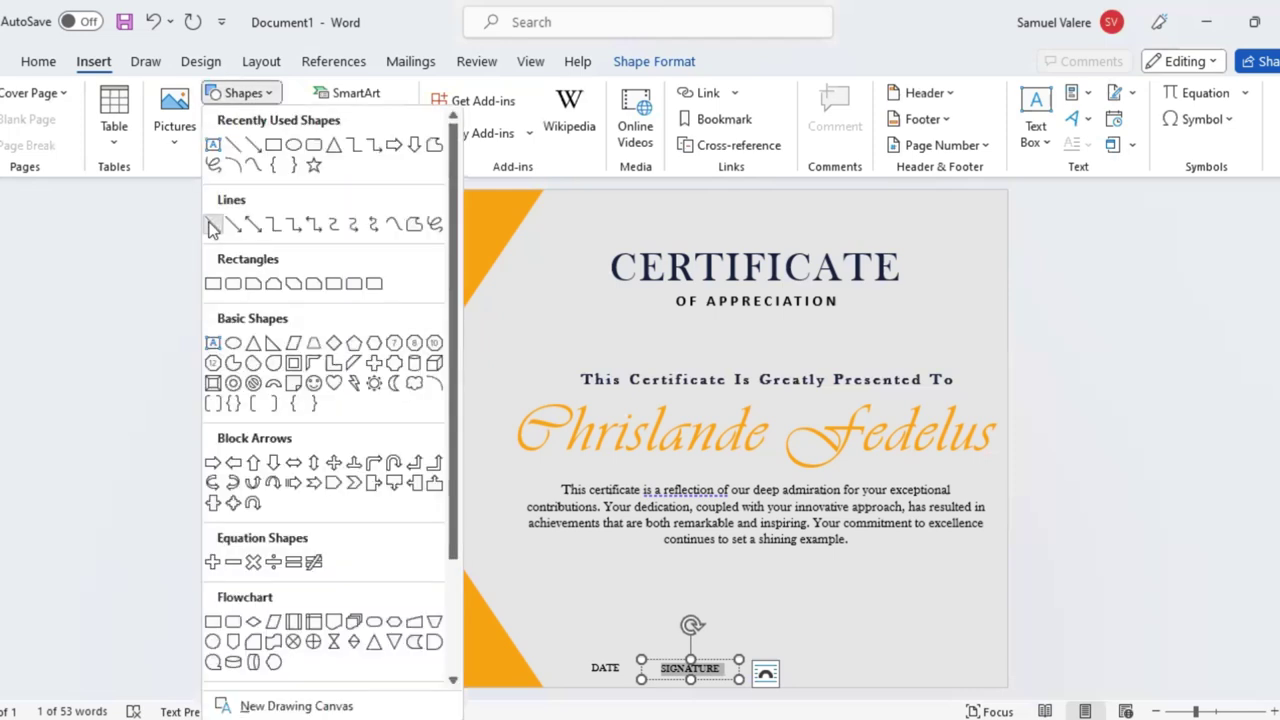
click(212, 228)
mouse_move(557, 635)
mouse_down()
mouse_move(688, 628)
mouse_move(614, 656)
mouse_up()
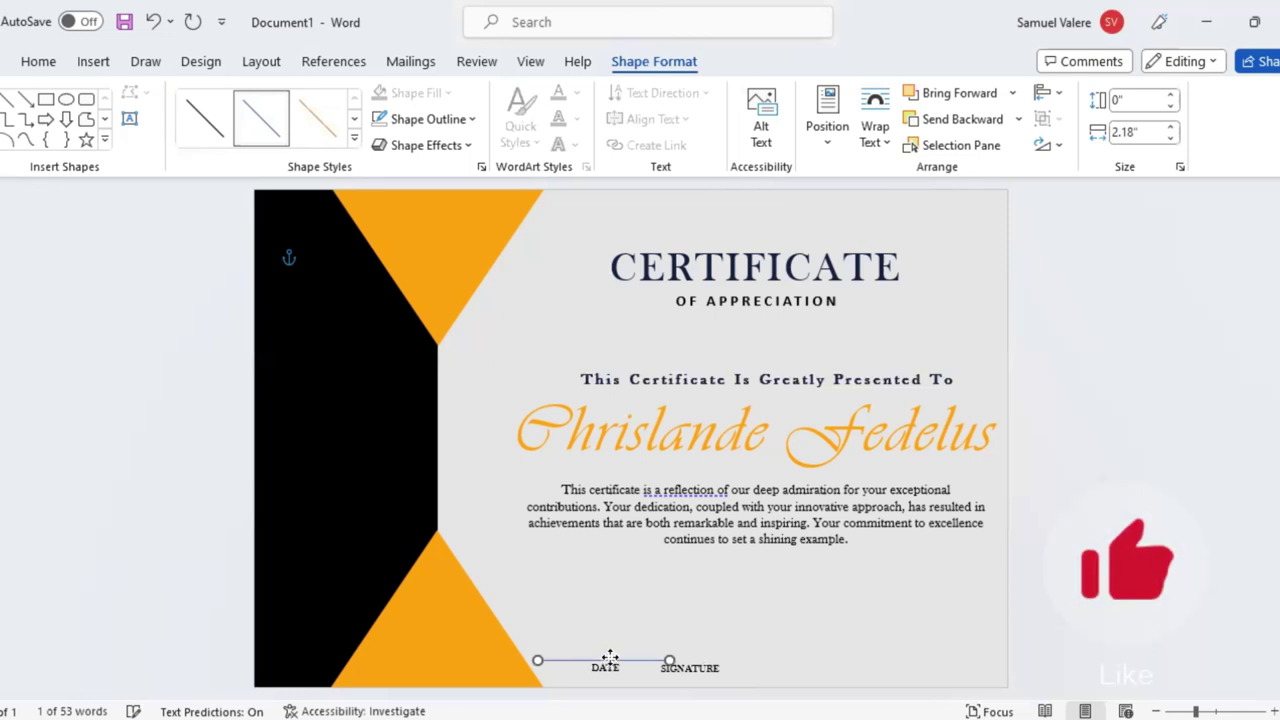
drag(614, 656, 611, 656)
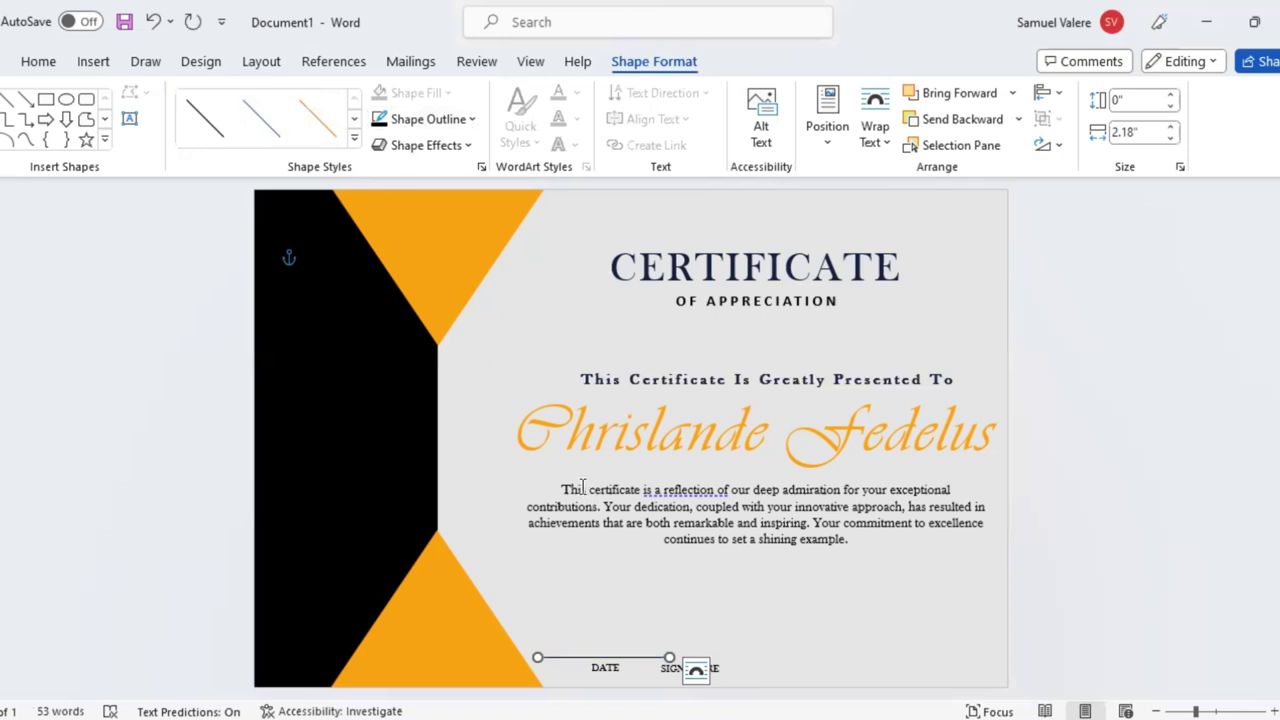
key(Right)
key(Right)
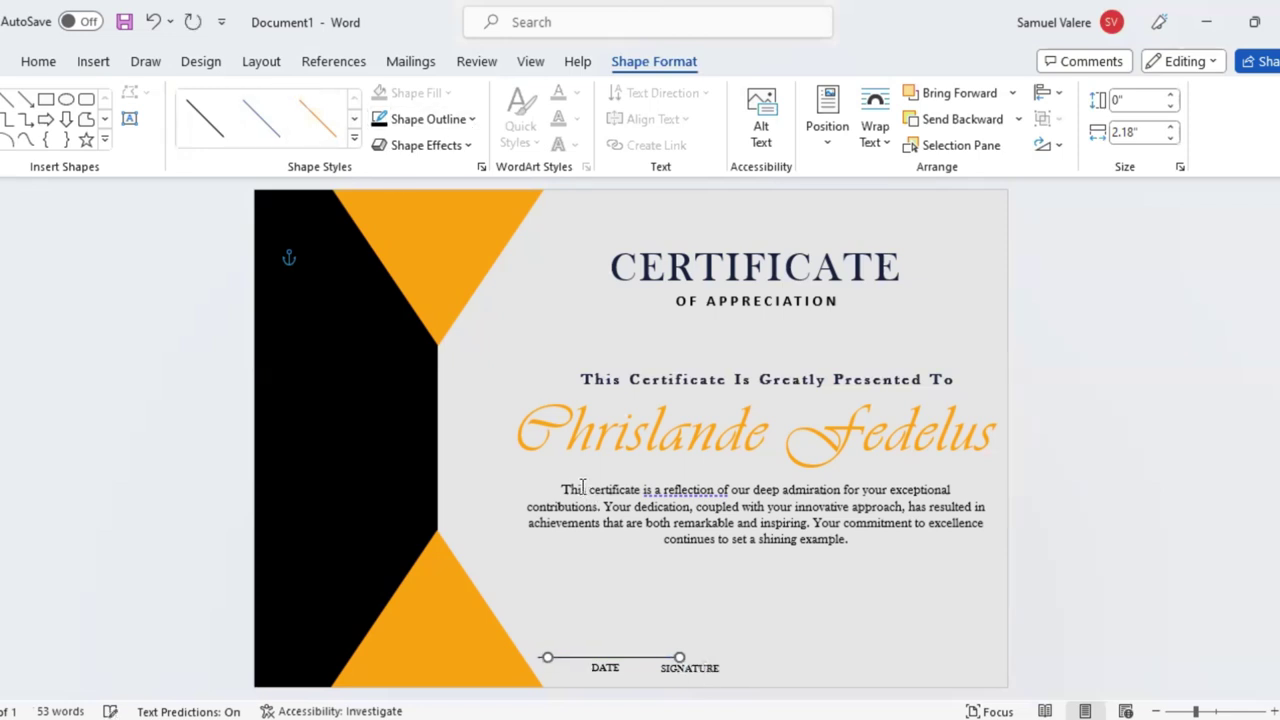
key(ctrl+Right)
key(Right)
key(Right)
key(Right)
key(Right)
key(Right)
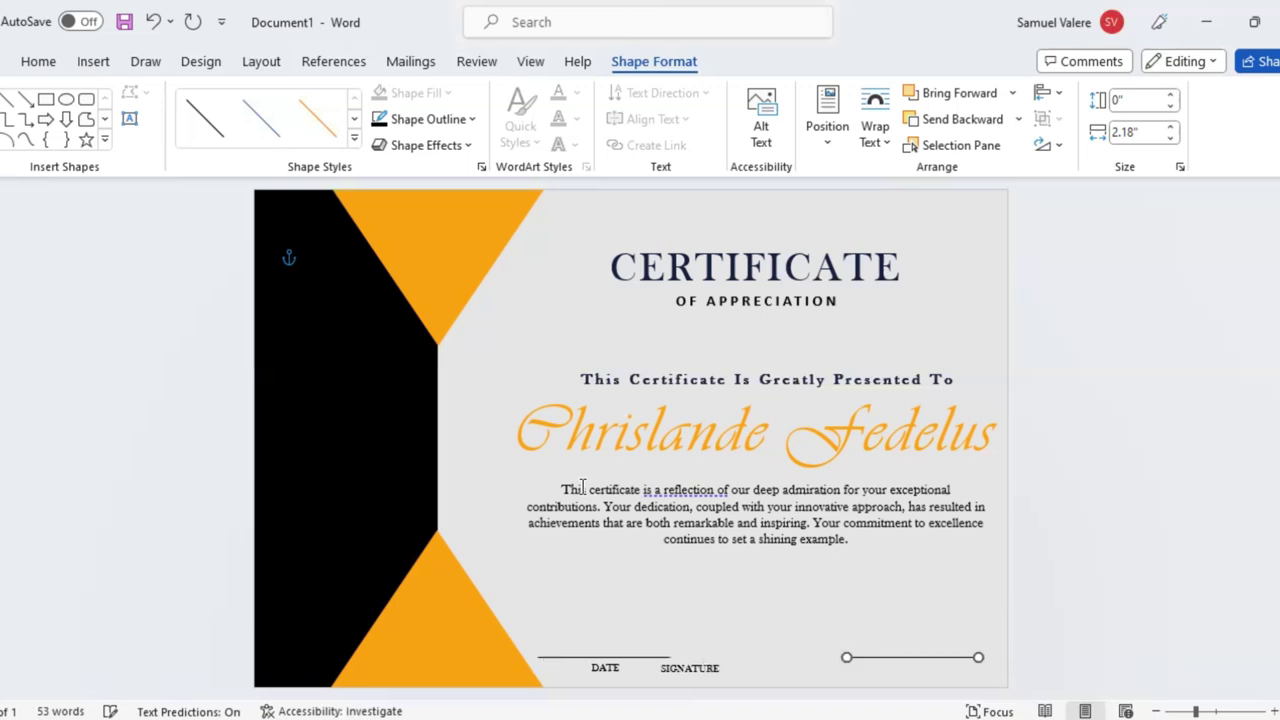
key(Right)
key(Right)
key(Right)
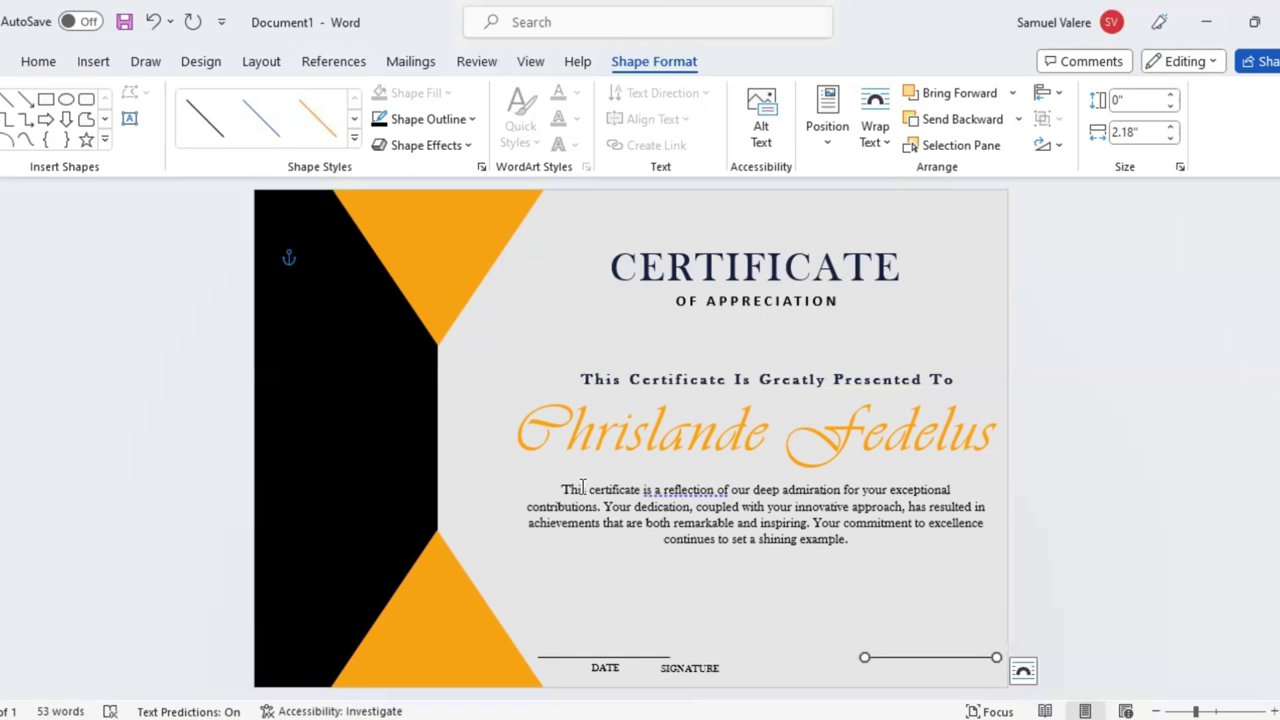
Align the DATE and SIGNATURE boxes beneath their respective signing lines.
click(614, 680)
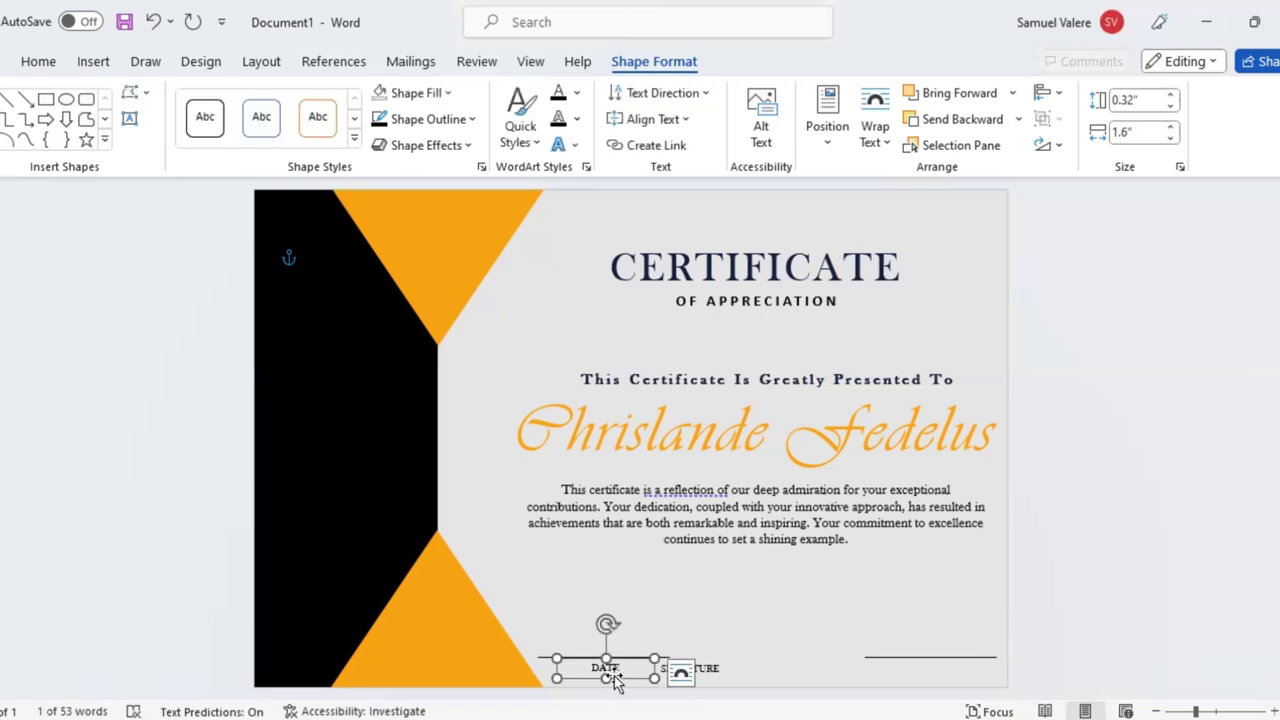
drag(614, 680, 613, 678)
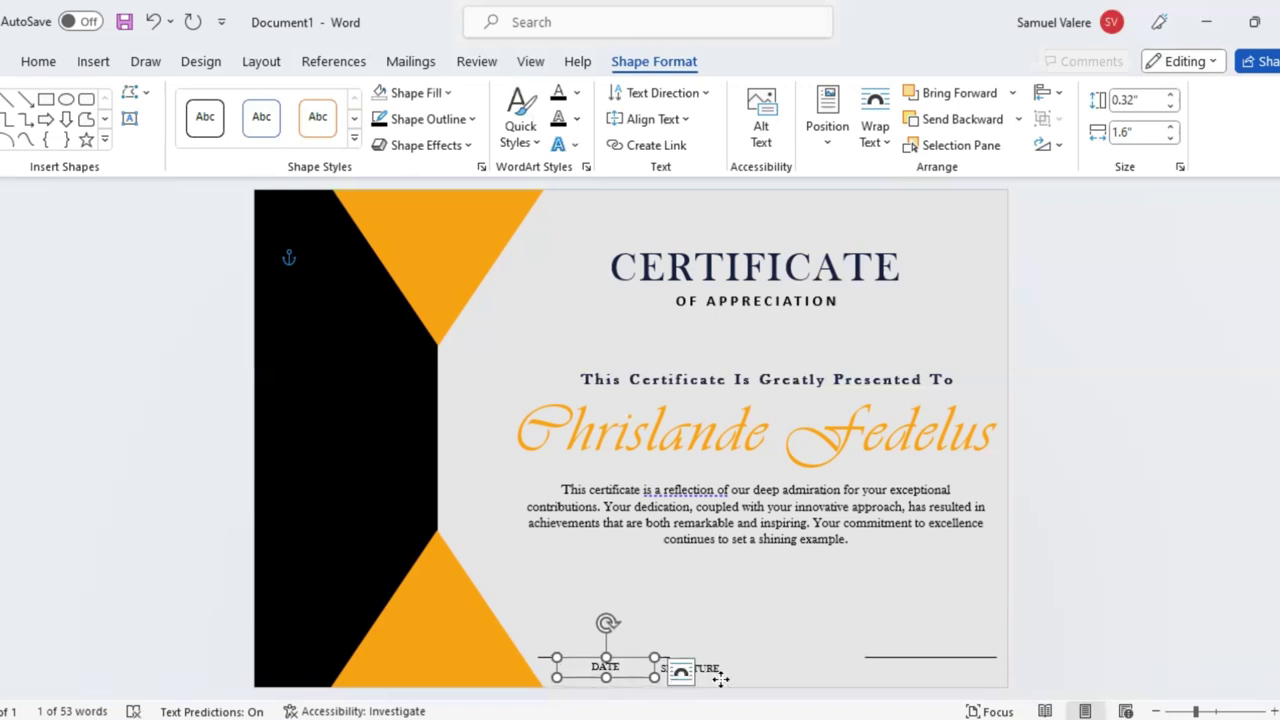
click(966, 680)
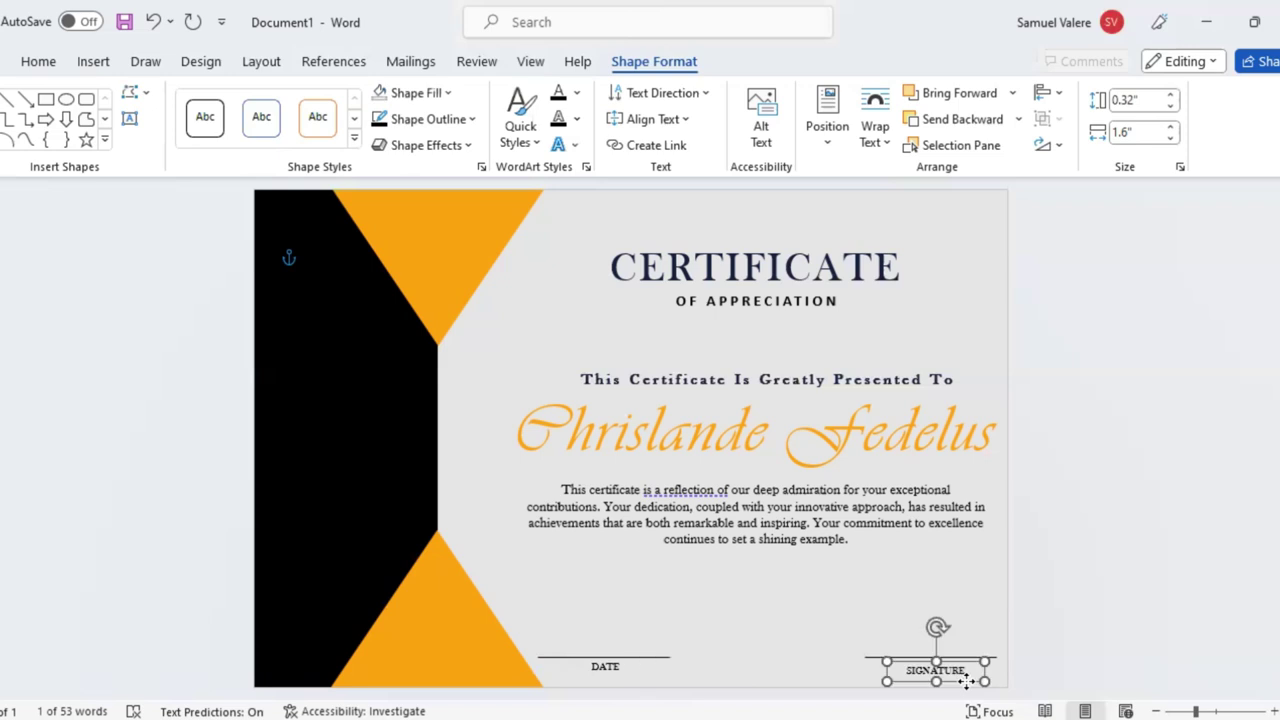
key(Up)
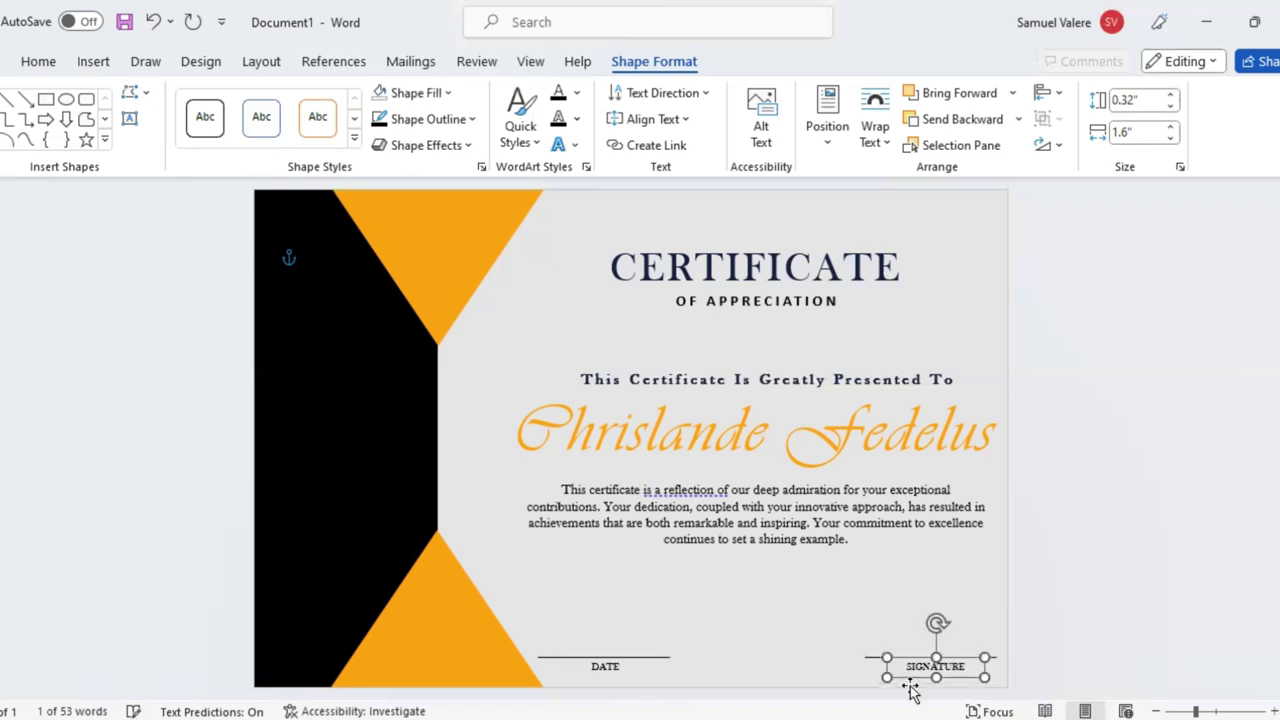
key(Left)
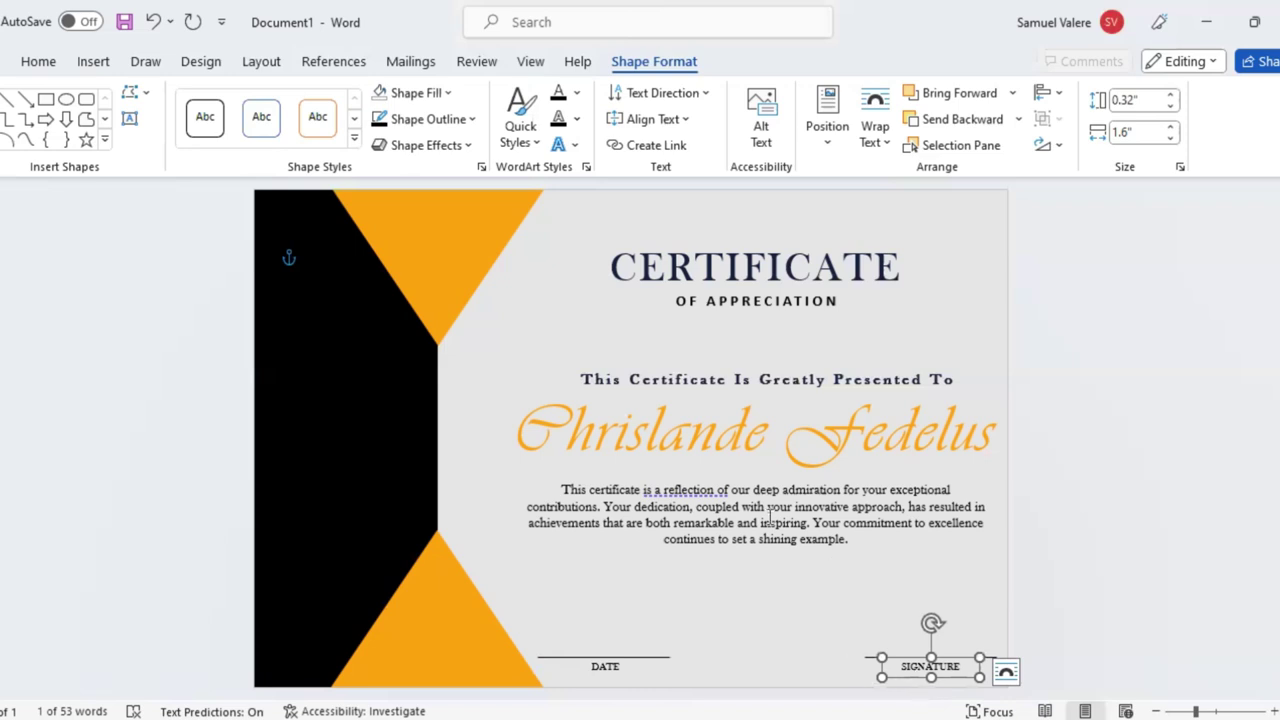
click(766, 561)
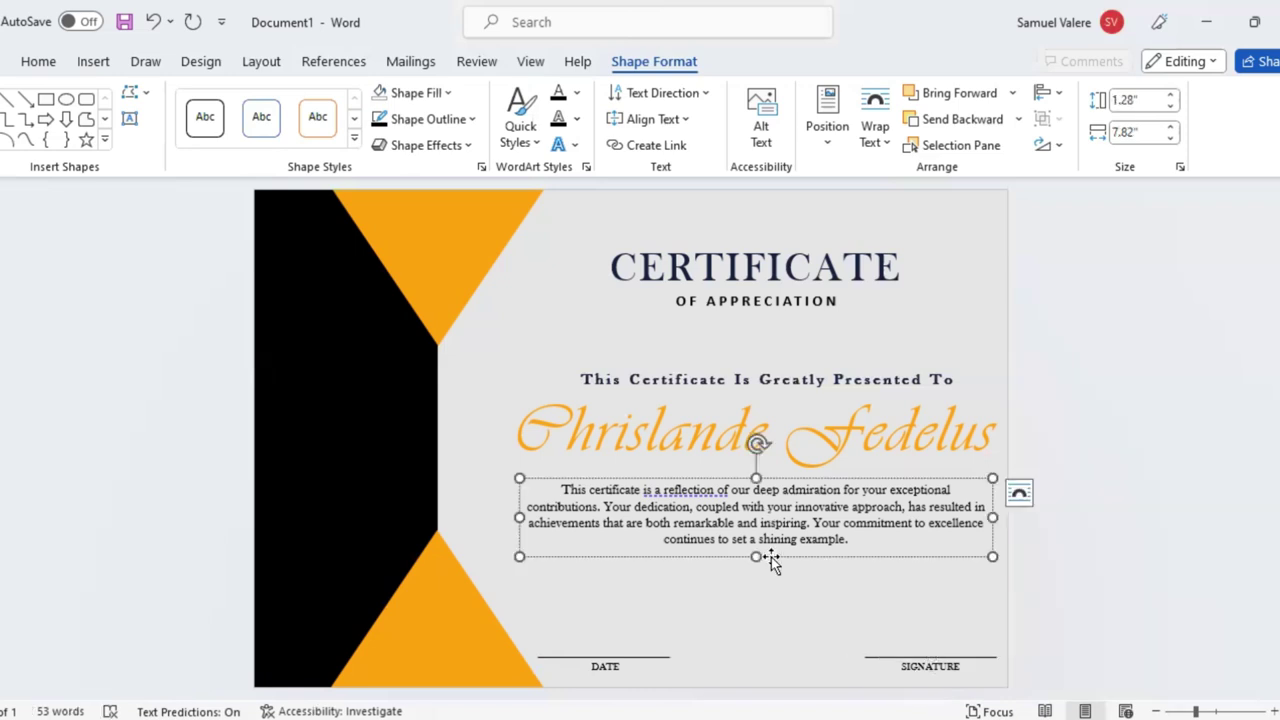
Nudge the body paragraph, name, 'This Certificate Is Greatly Presented To' line and OF APPRECIATION boxes slightly down.
drag(771, 557, 769, 573)
click(819, 477)
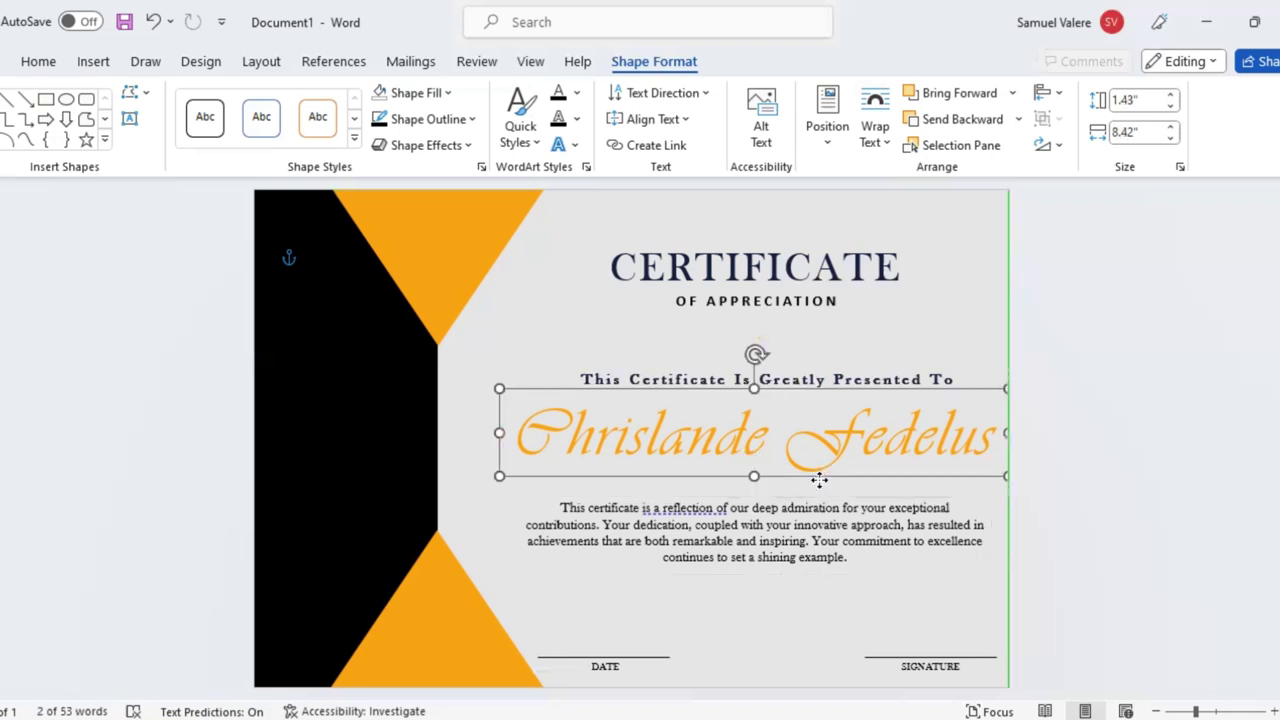
drag(819, 480, 819, 486)
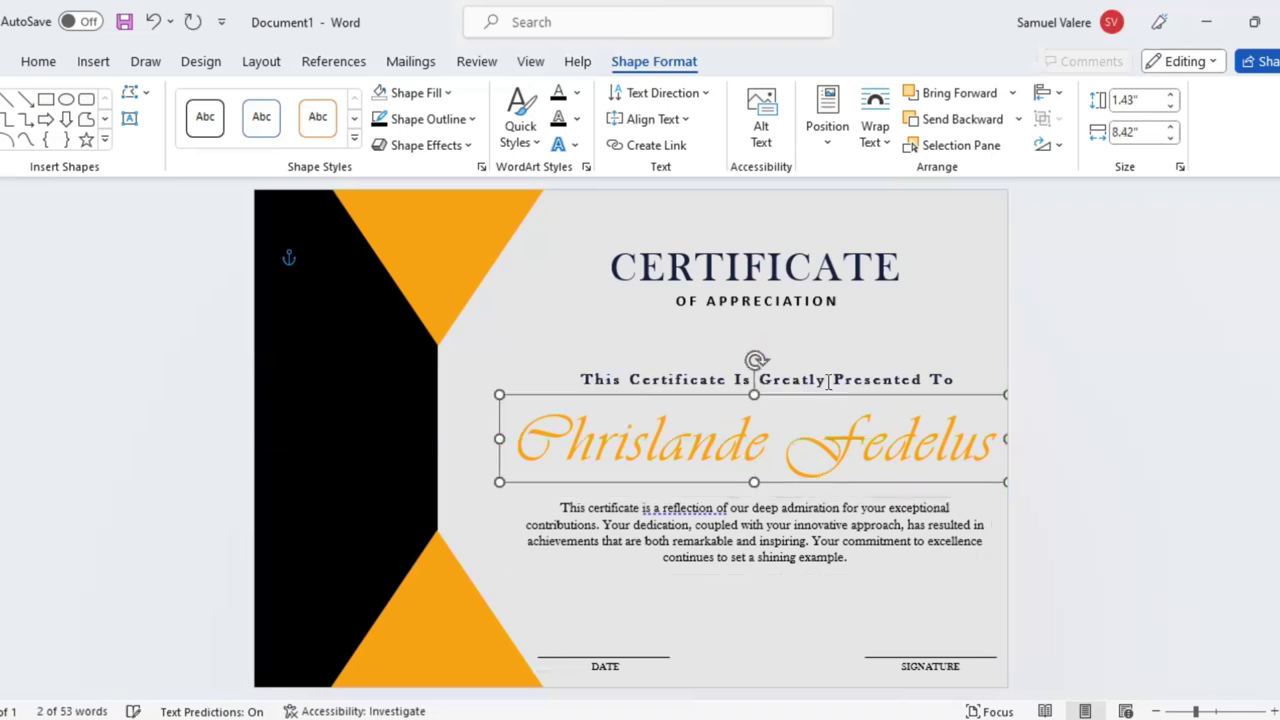
click(820, 376)
drag(820, 376, 820, 385)
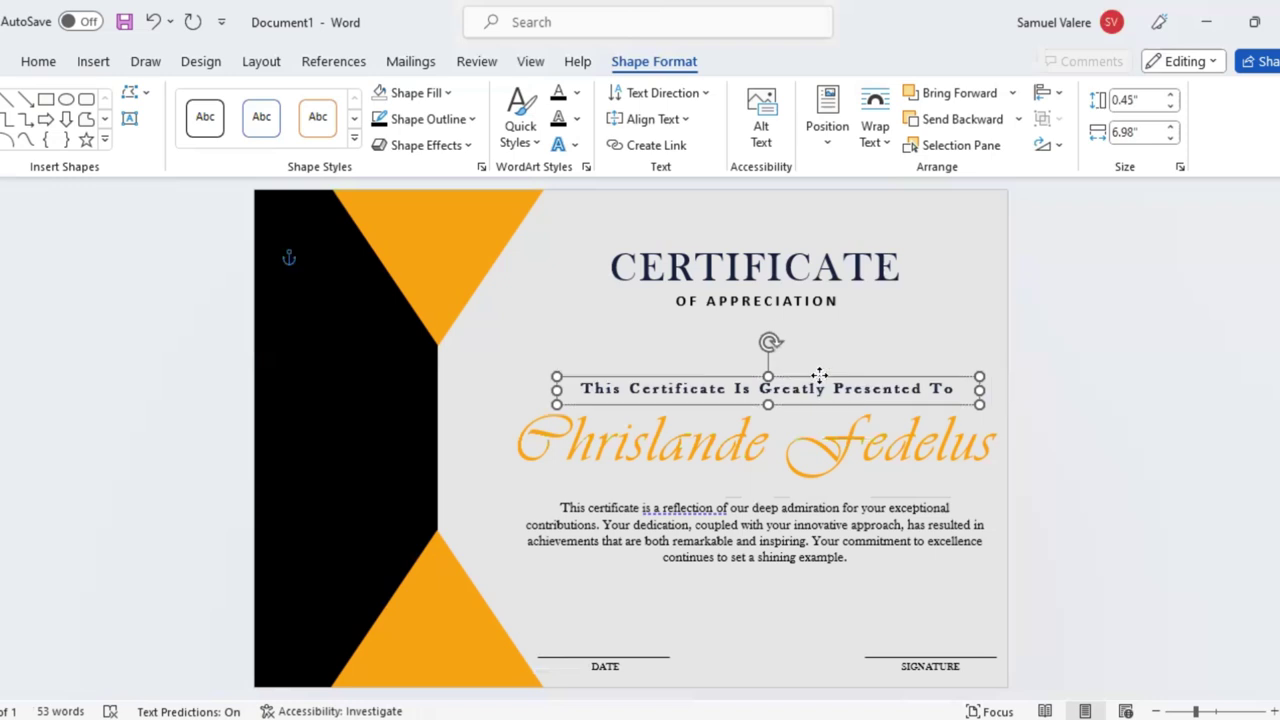
click(780, 305)
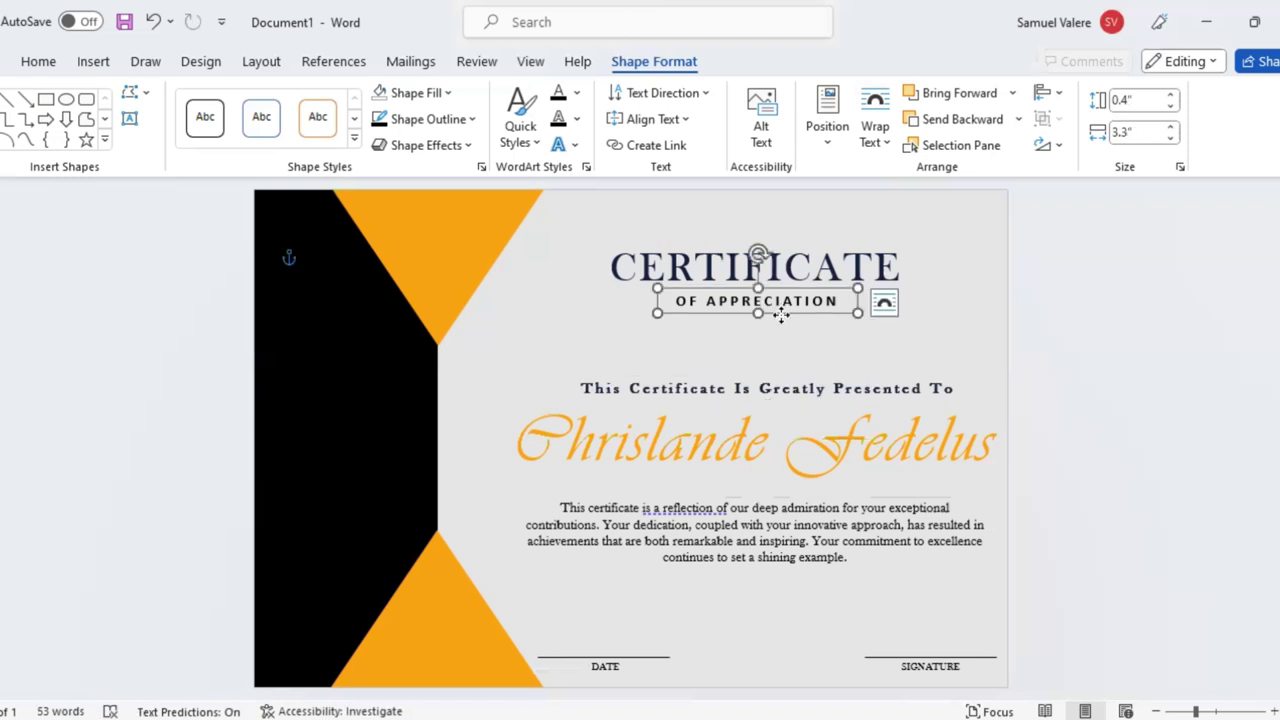
drag(781, 310, 781, 316)
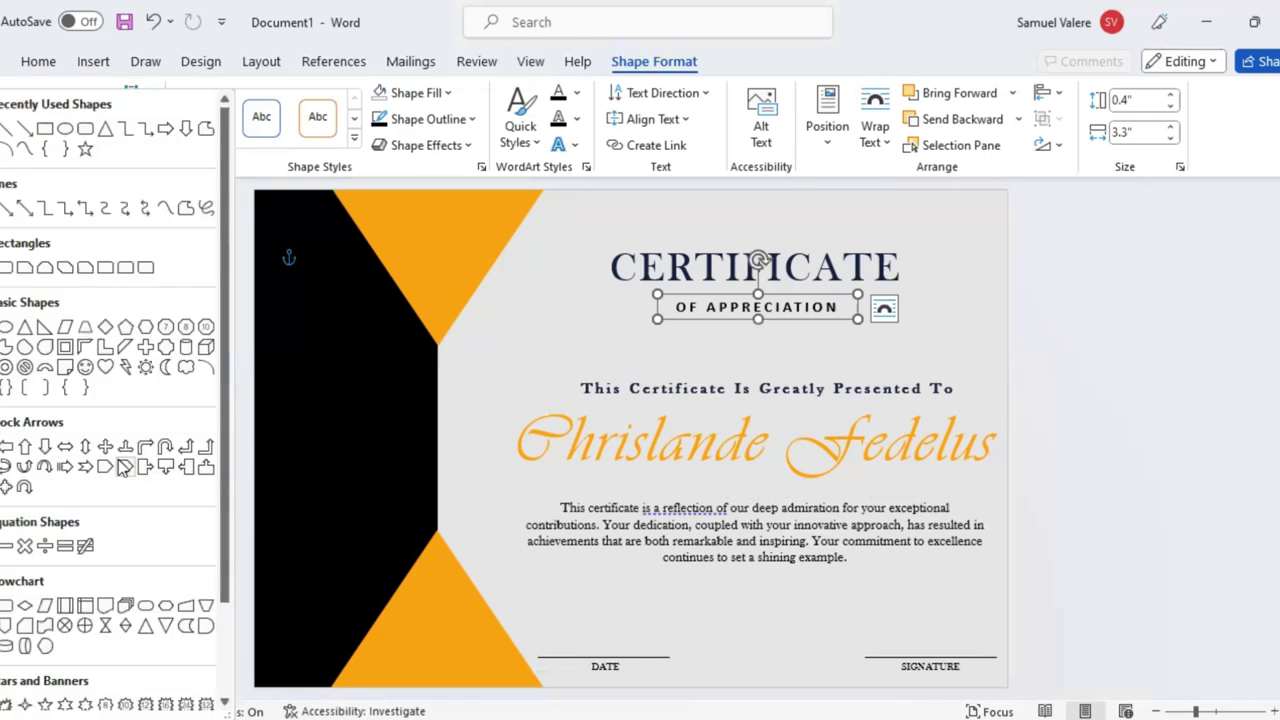
Draw a 24-point star and place it on the black strip's edge between the triangle tips.
scroll(114, 455, down, 1)
scroll(113, 538, down, 1)
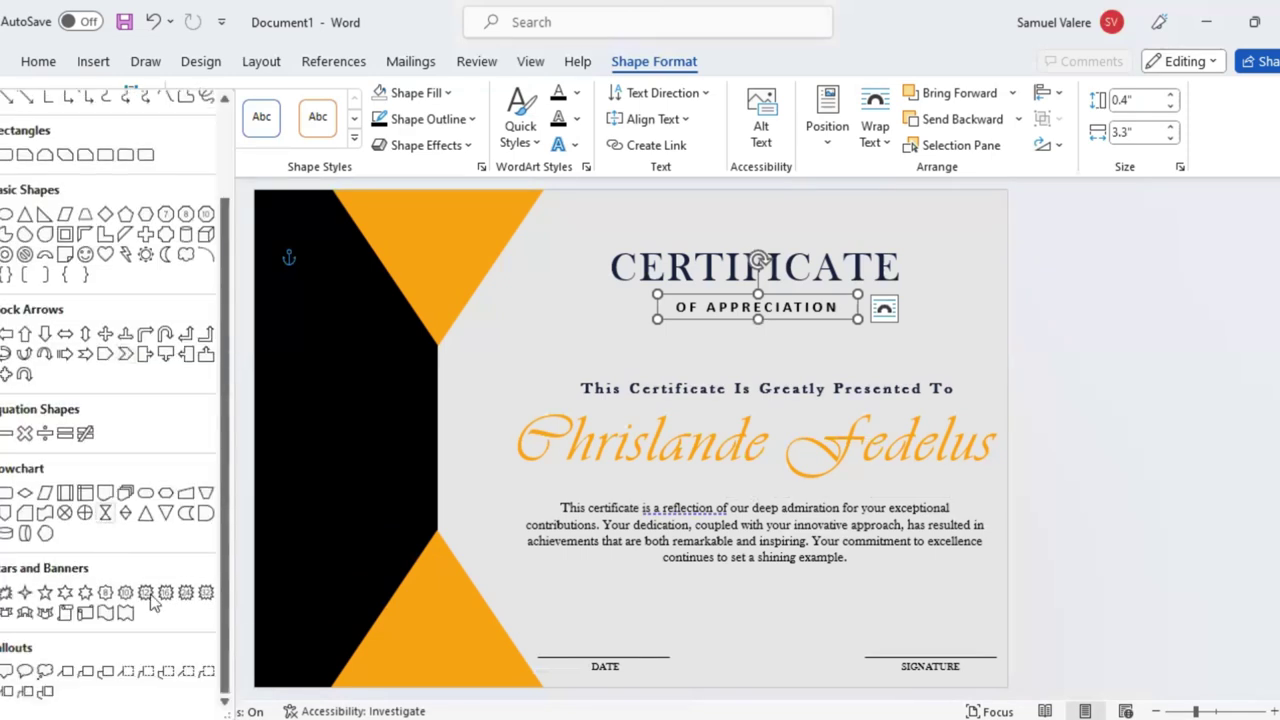
click(190, 598)
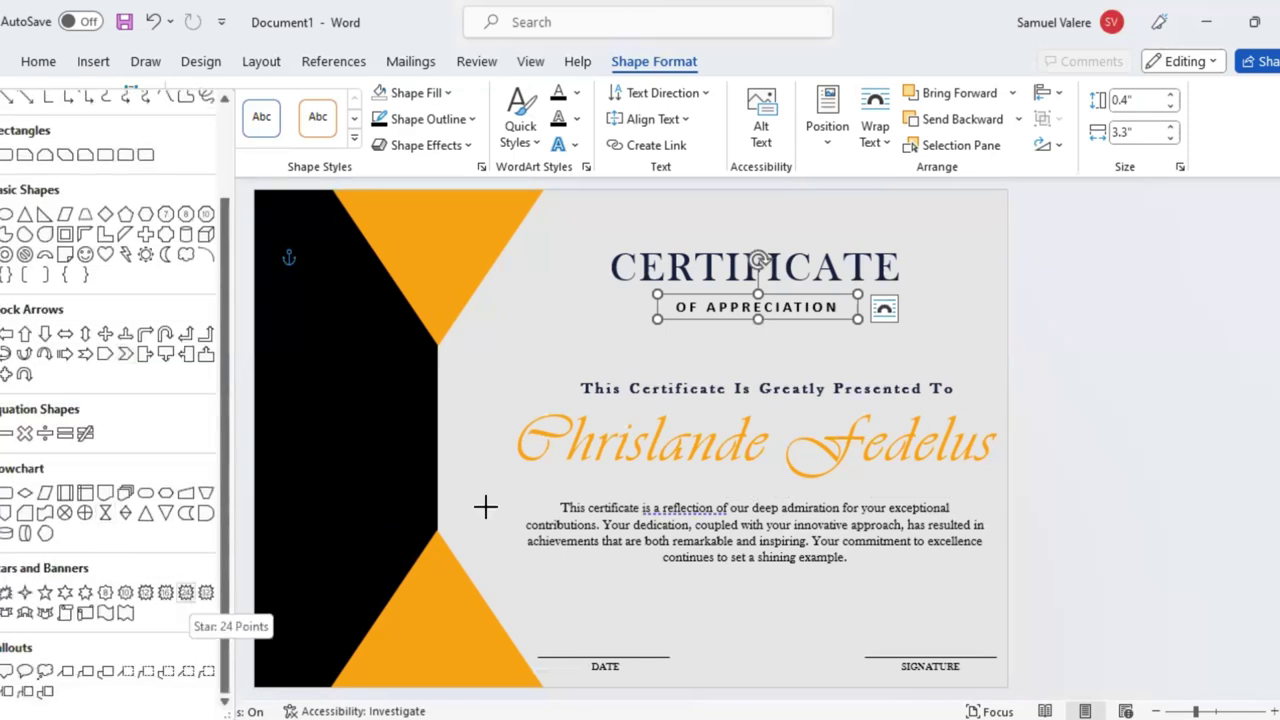
drag(483, 506, 541, 541)
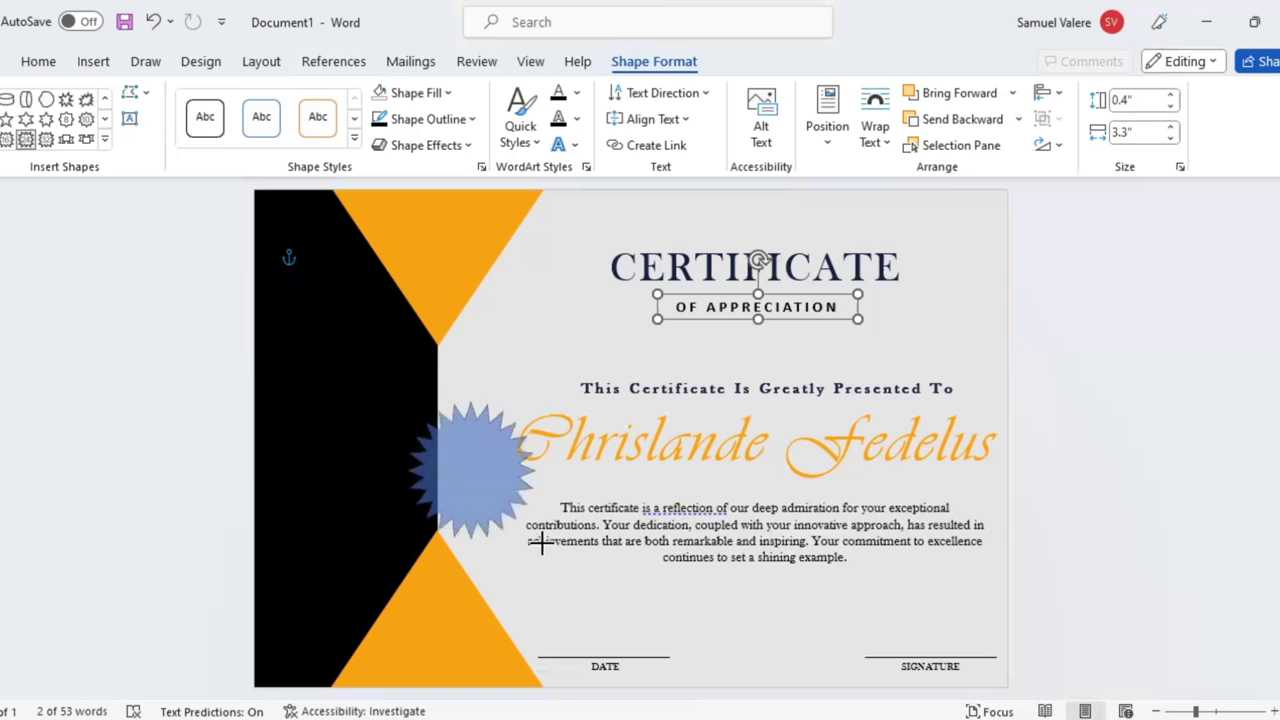
drag(467, 410, 437, 382)
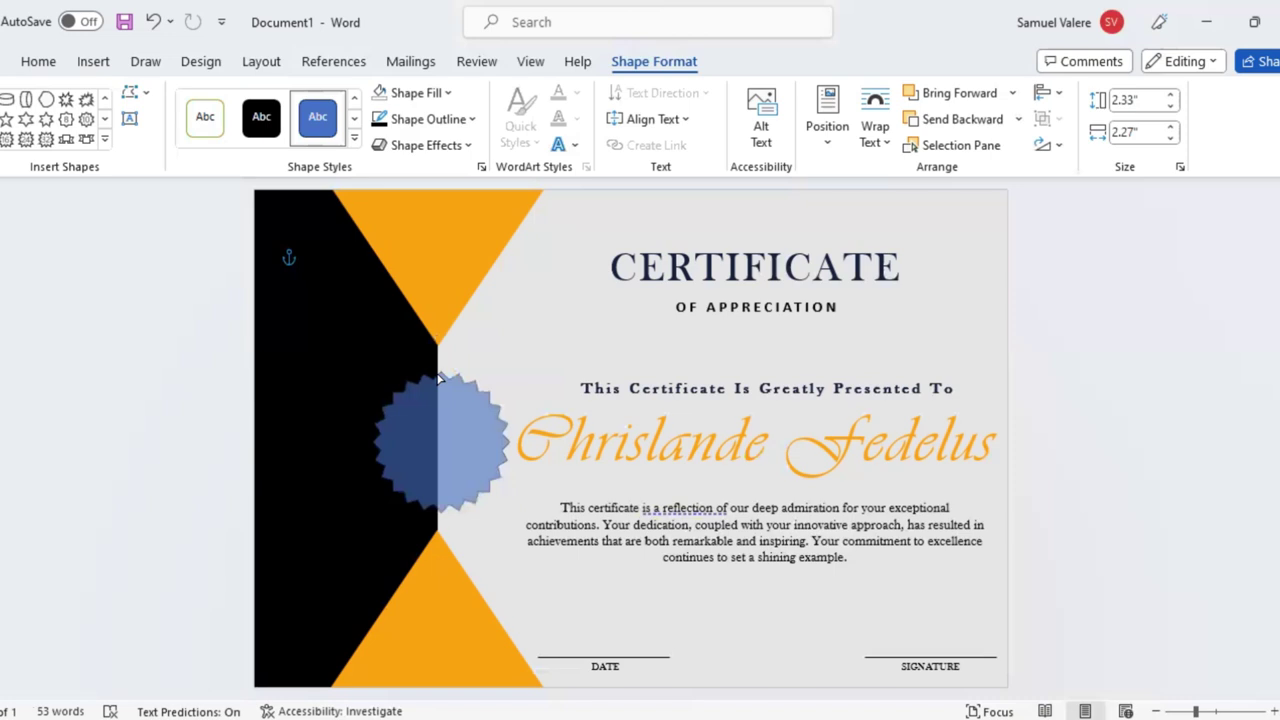
drag(445, 432, 441, 448)
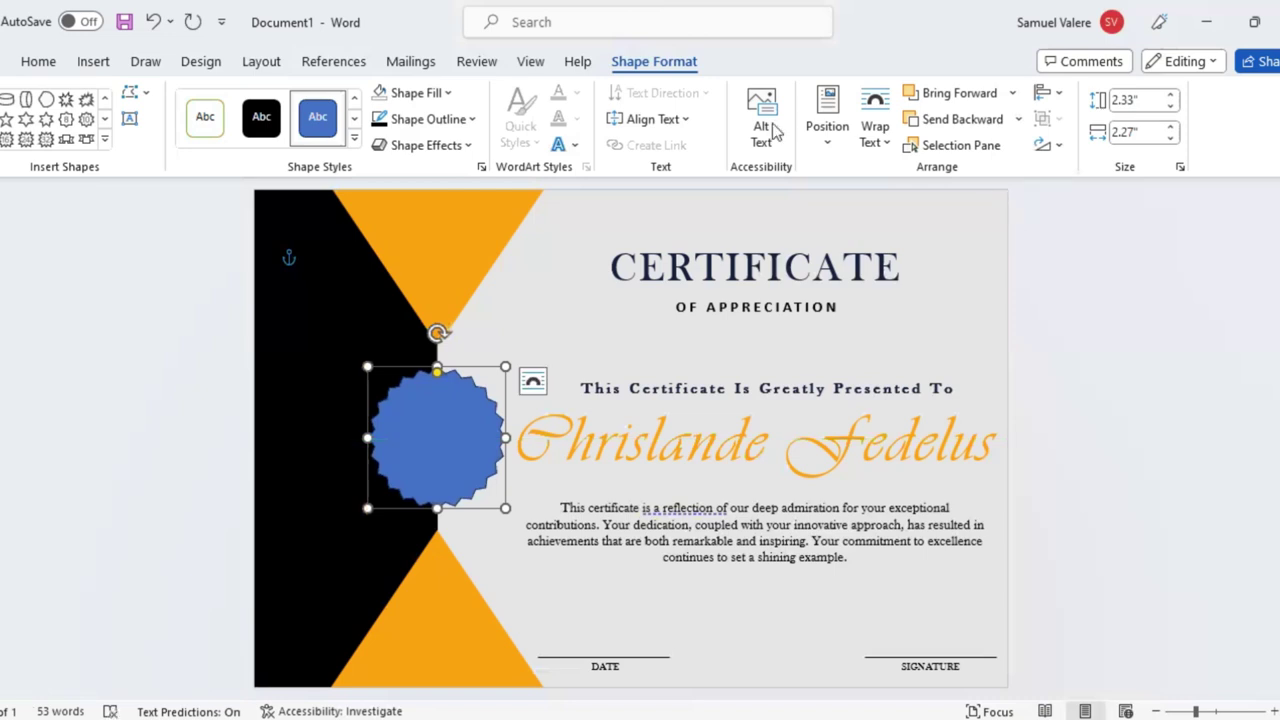
Fill the star seal with the recent orange colour.
click(462, 119)
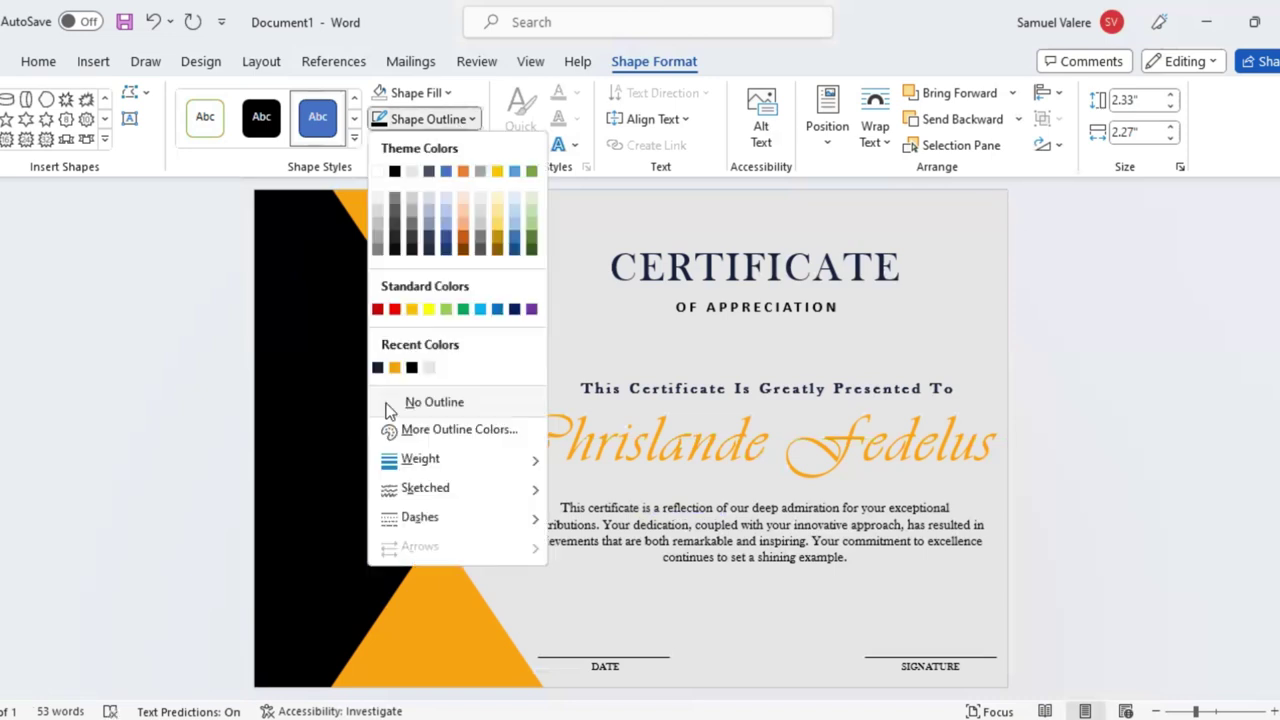
click(446, 95)
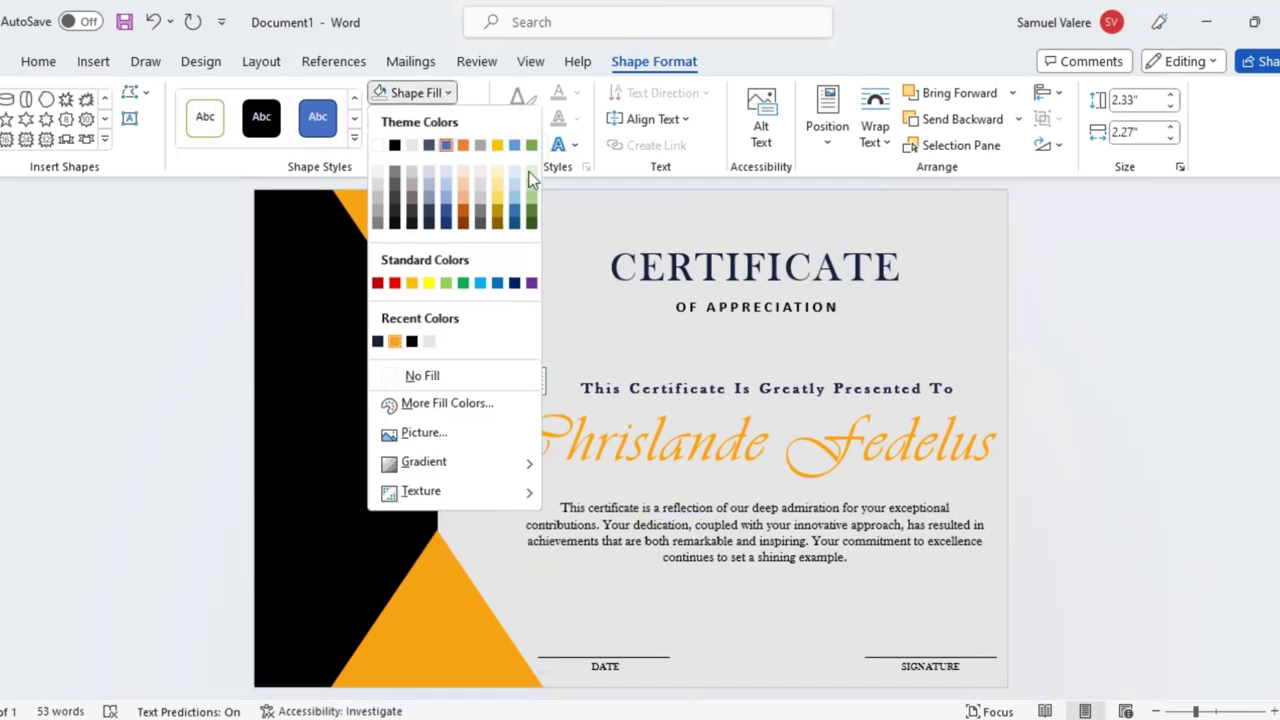
click(395, 342)
Give the seal a beveled 3-D preset shape effect.
click(466, 146)
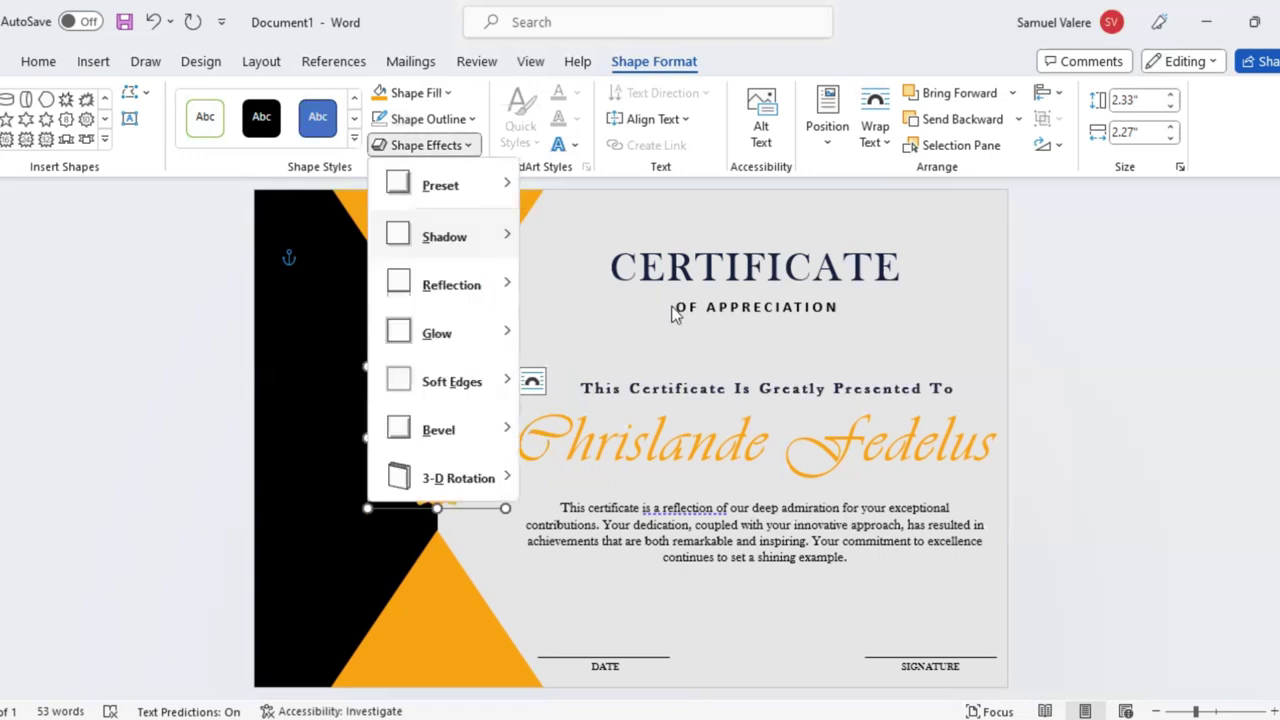
mouse_move(517, 199)
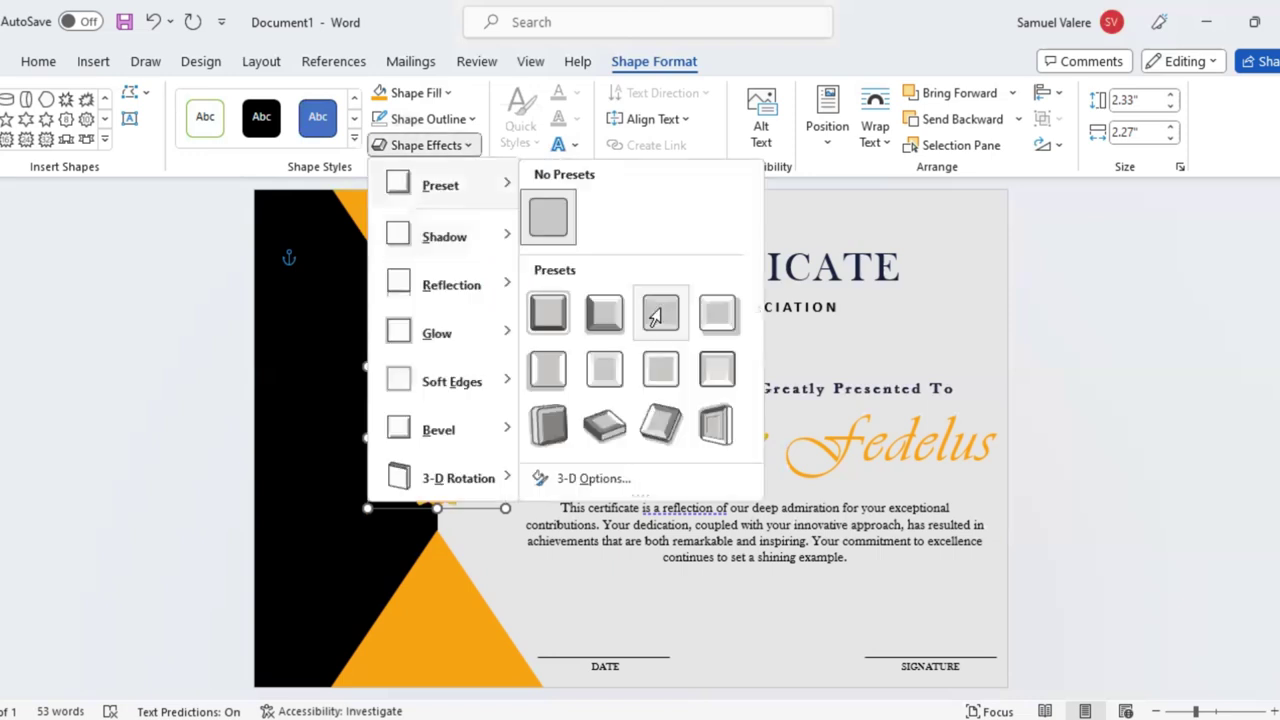
click(655, 316)
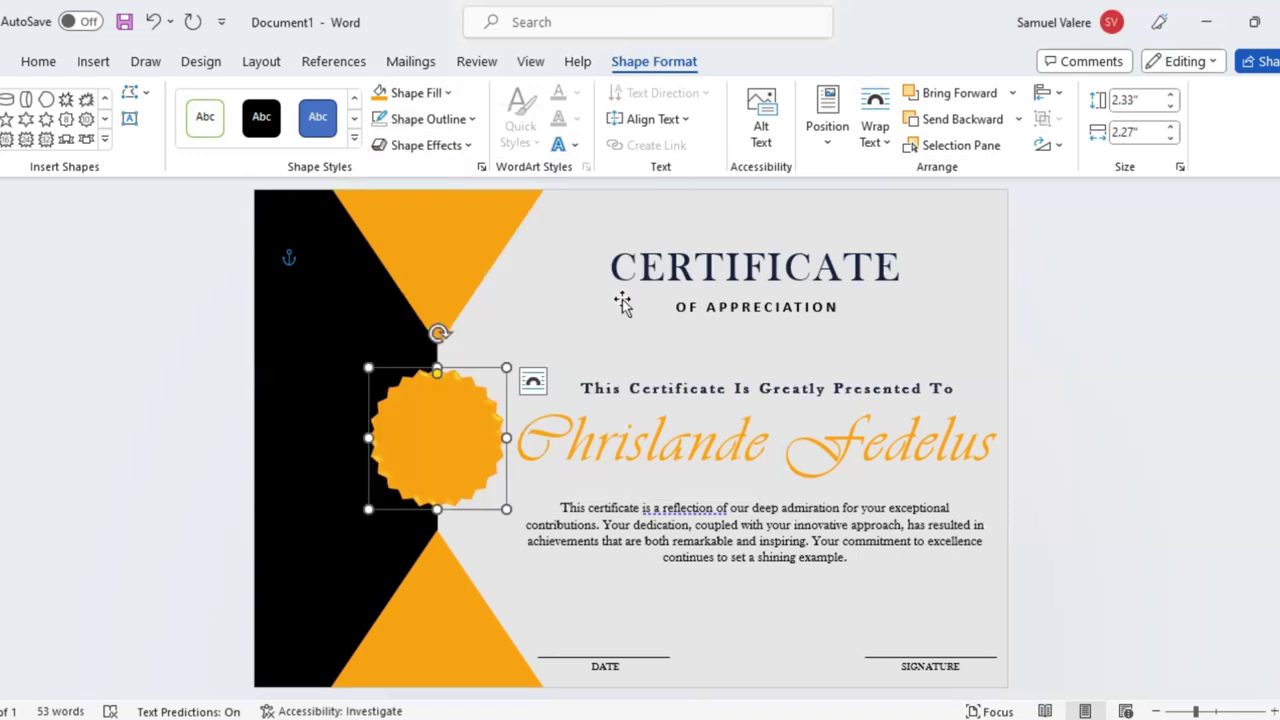
click(105, 141)
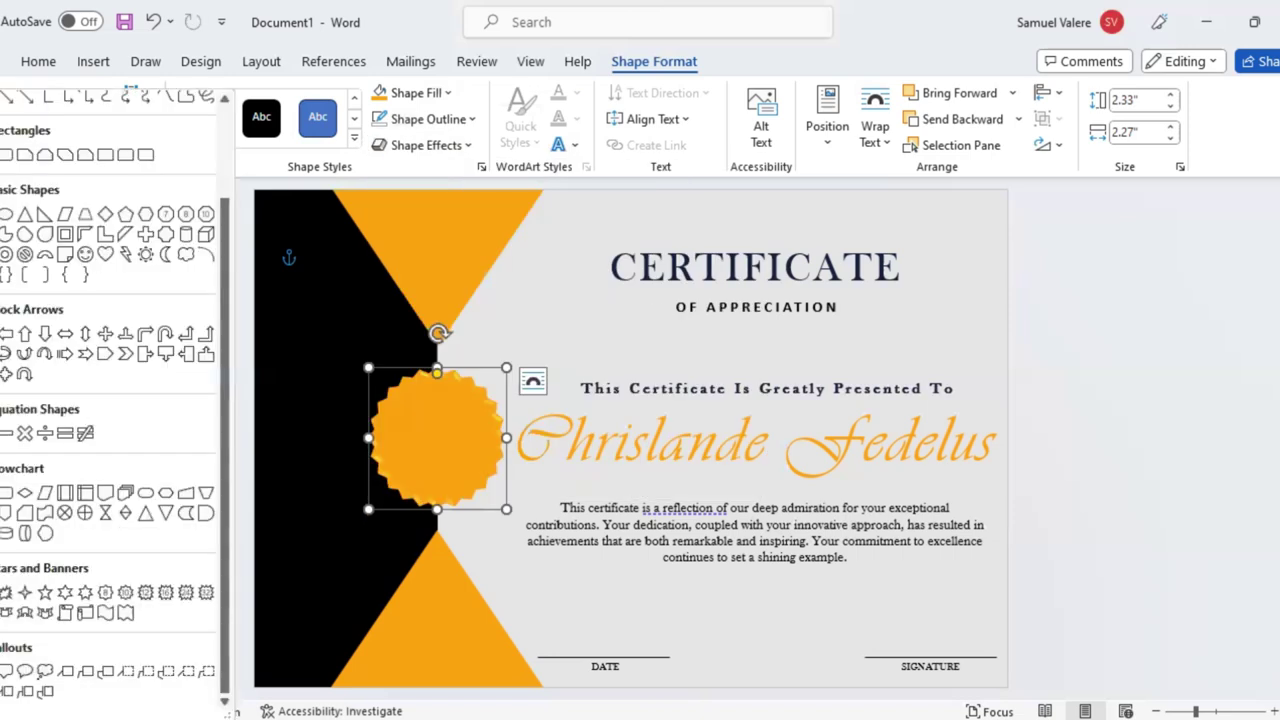
Draw a 1.92-inch circle centred over the star seal.
click(6, 213)
drag(414, 400, 518, 522)
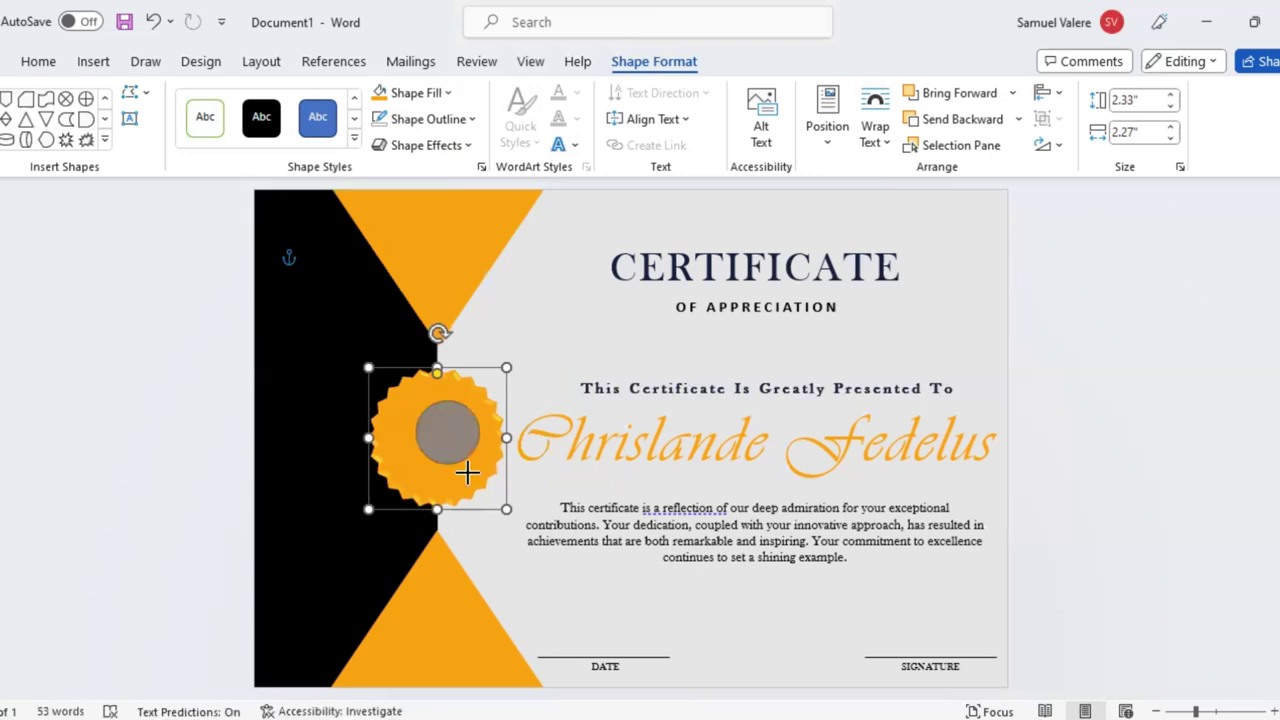
drag(493, 477, 457, 457)
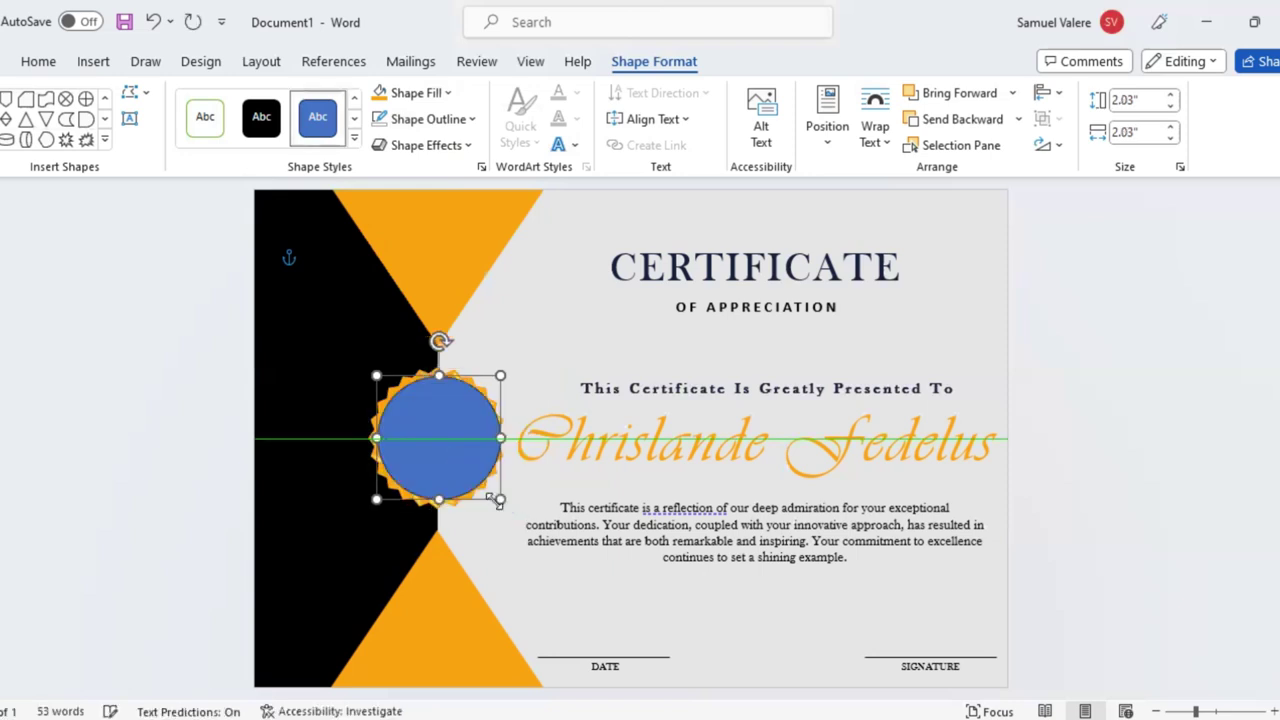
drag(499, 502, 489, 491)
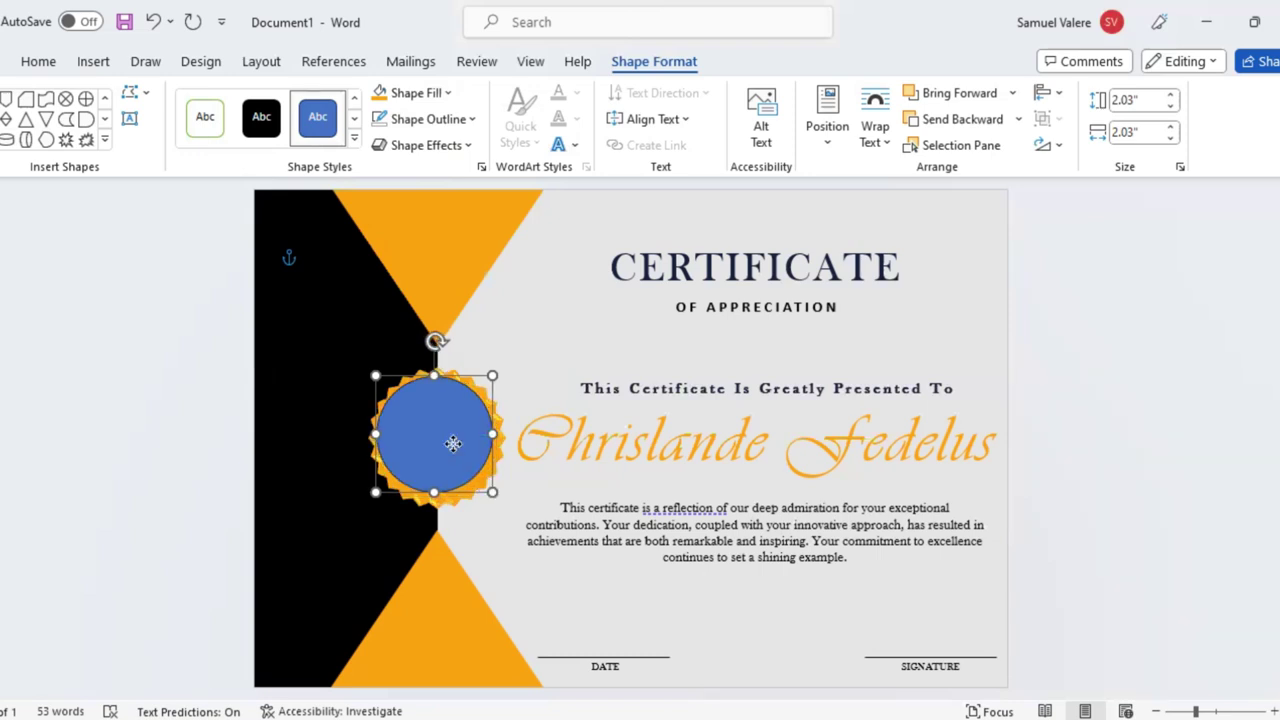
drag(454, 443, 453, 443)
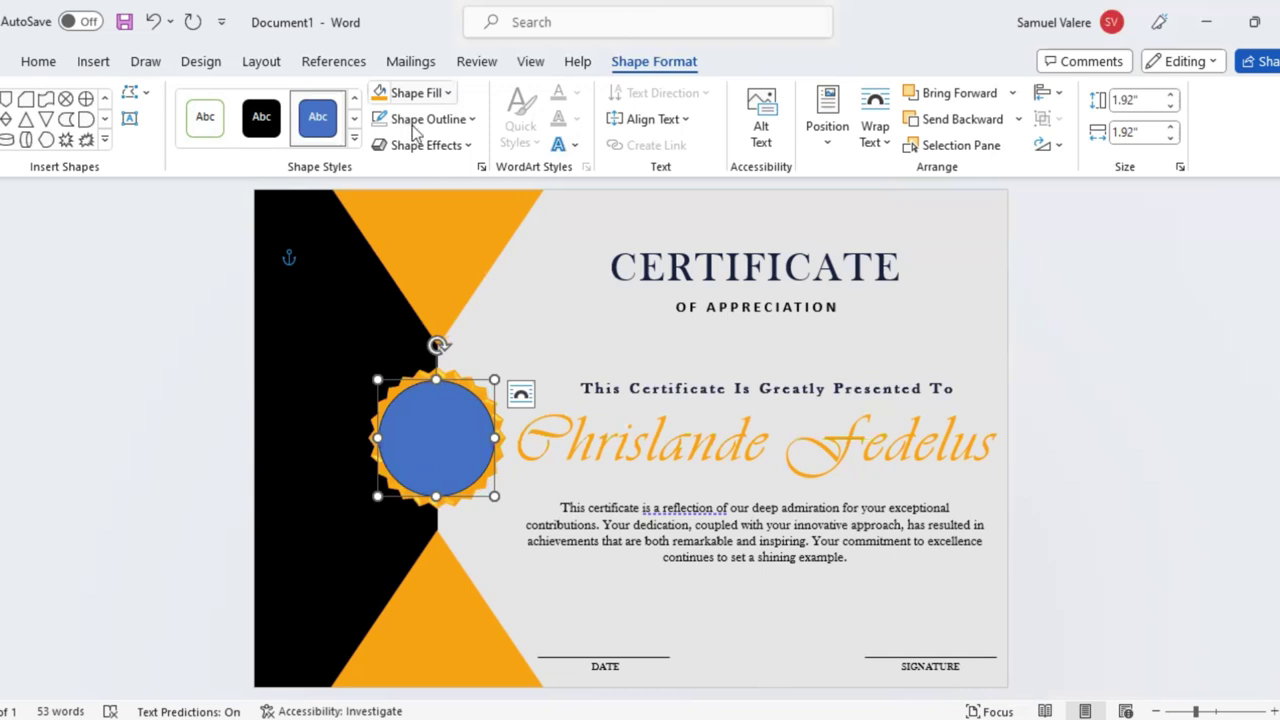
Give the circle a thick black outline.
click(468, 120)
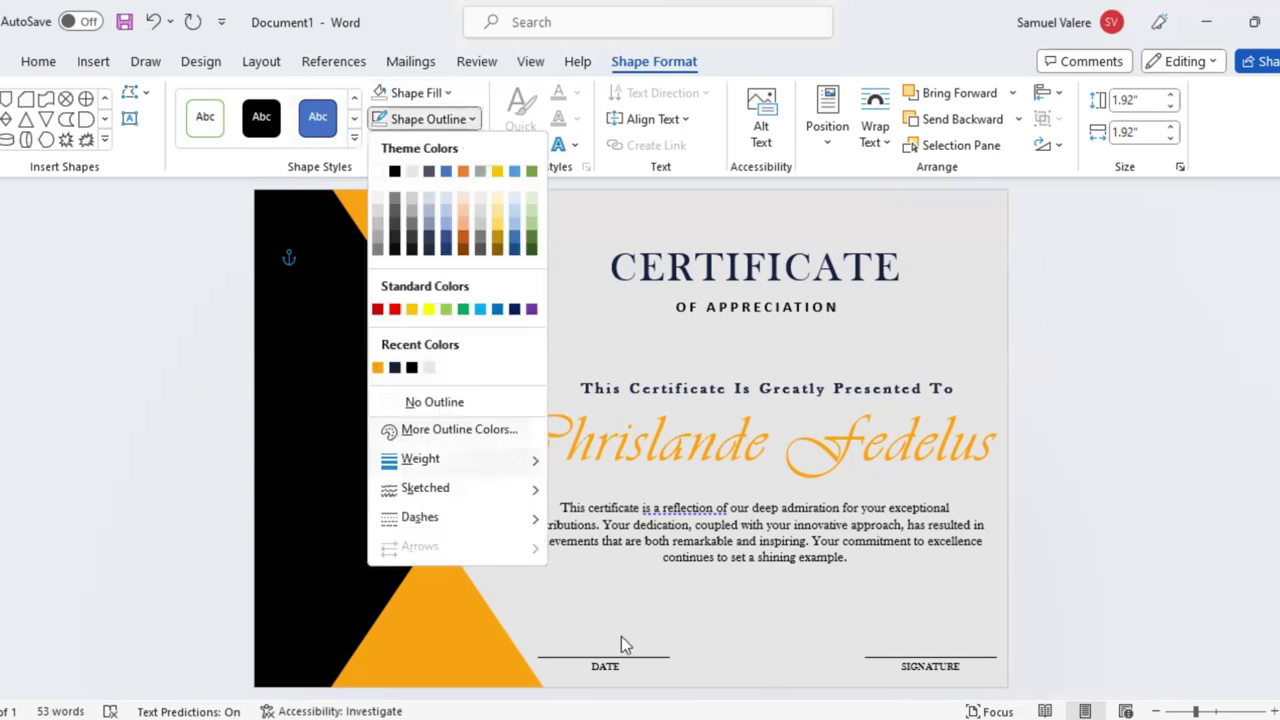
click(610, 565)
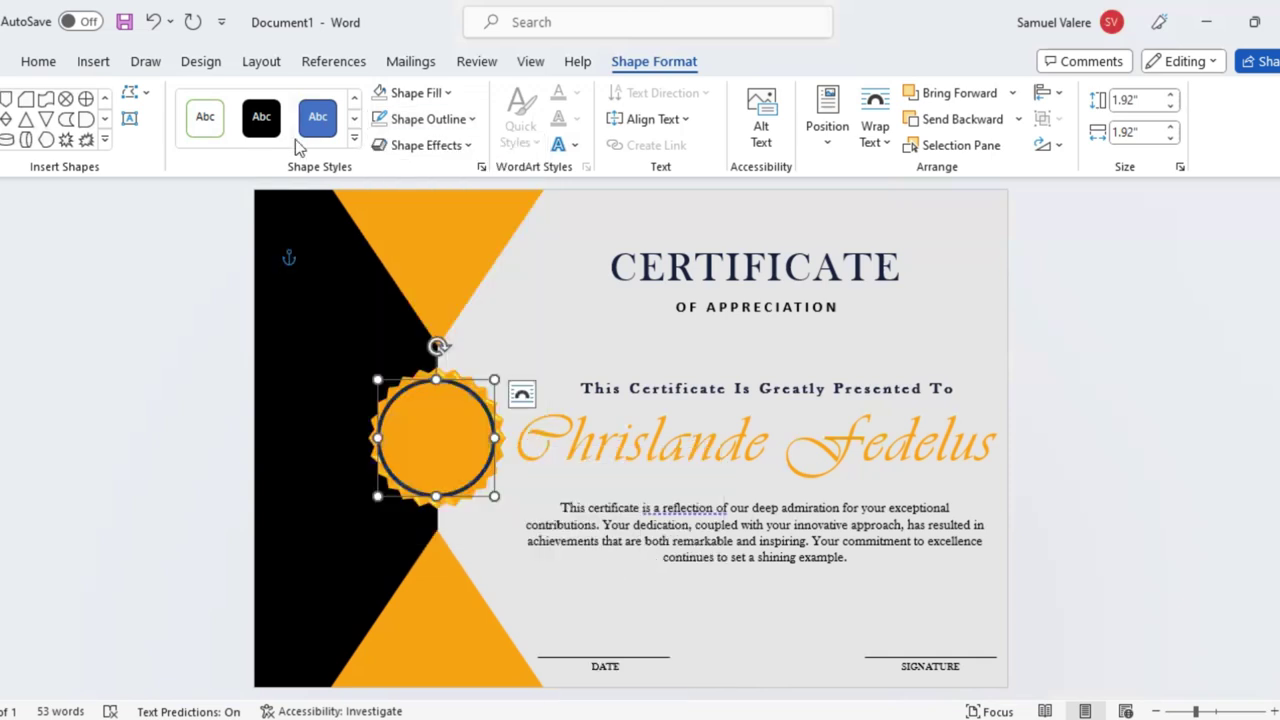
click(471, 119)
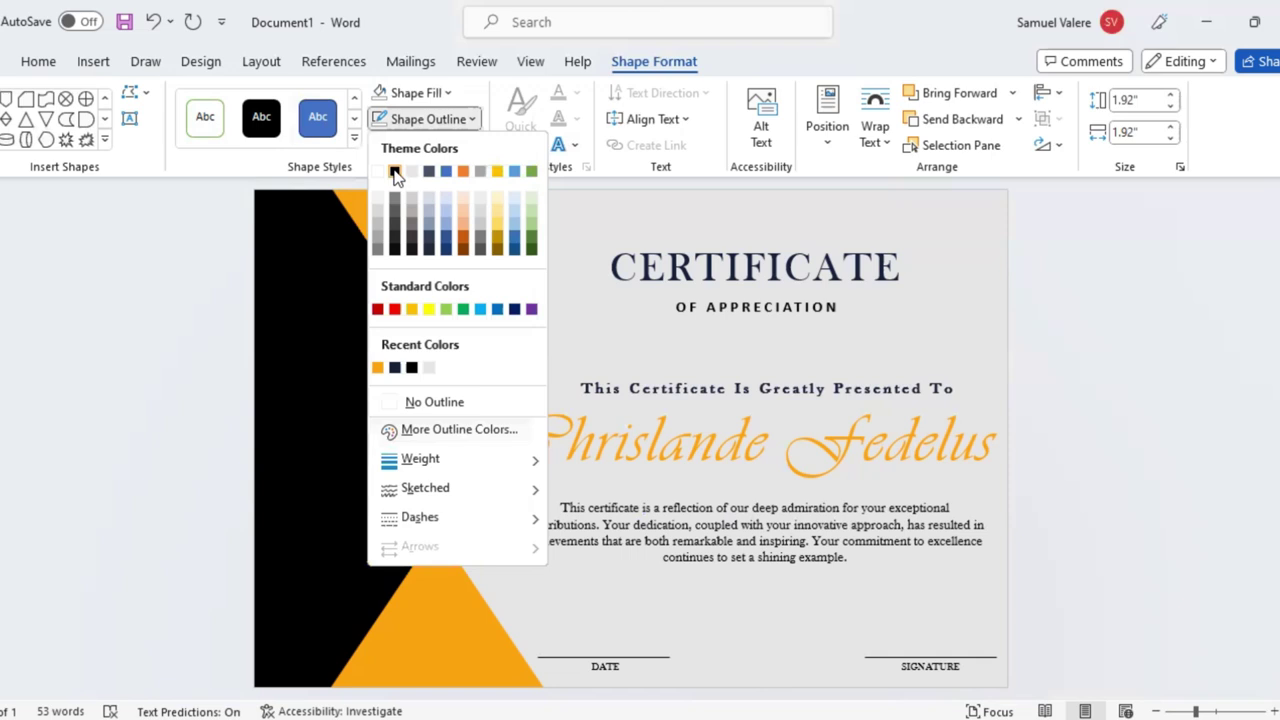
click(395, 172)
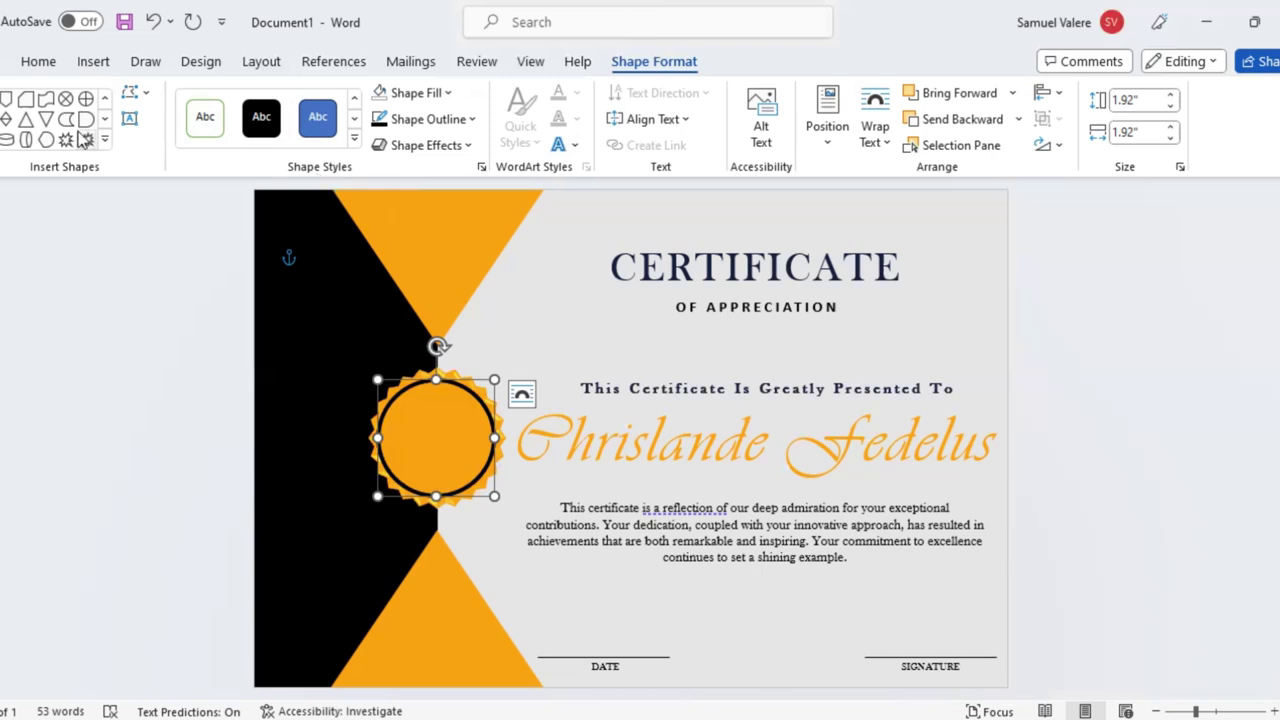
Add a small text box inside the seal's circle reading 'Best', centred.
click(130, 119)
drag(394, 416, 480, 436)
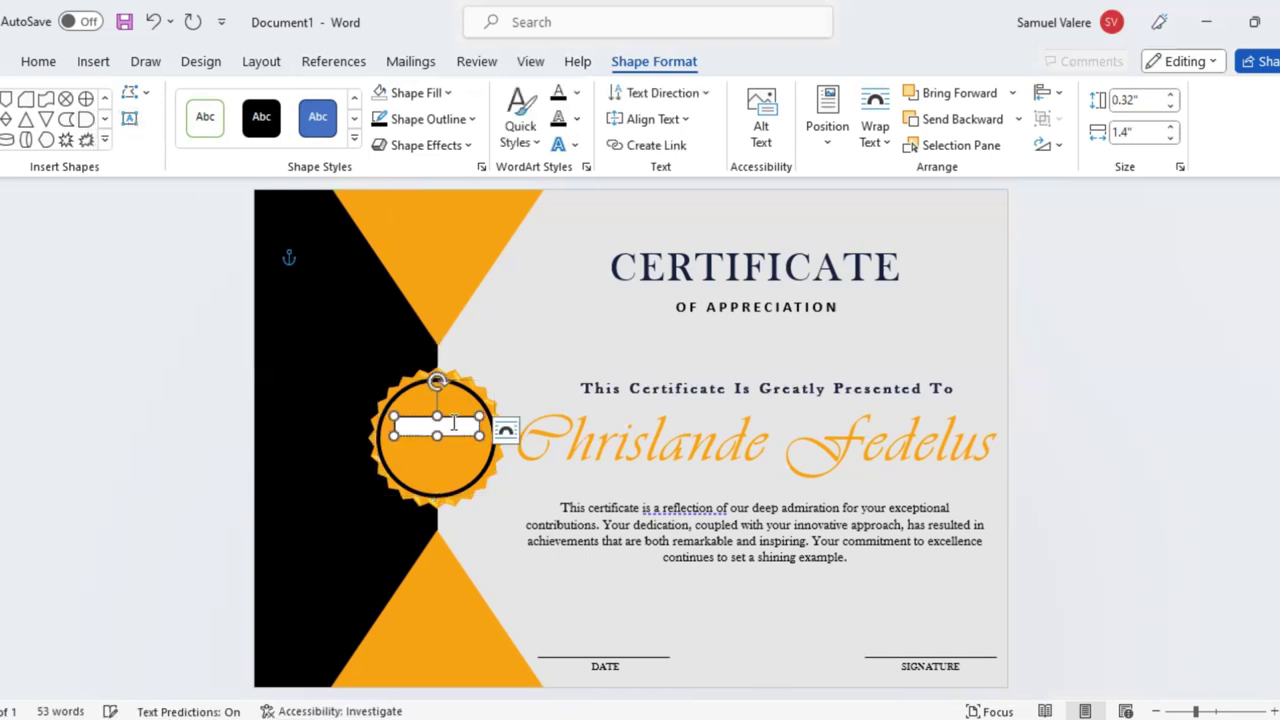
text(Best)
double_click(415, 426)
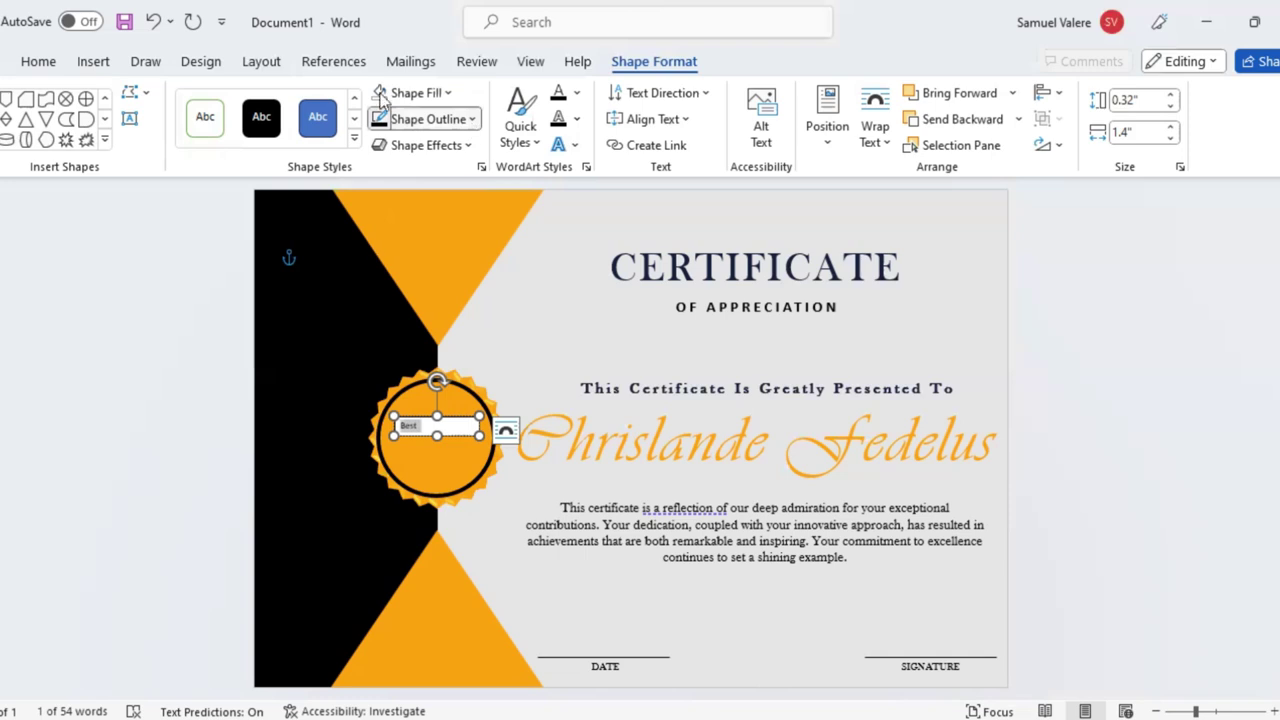
click(39, 62)
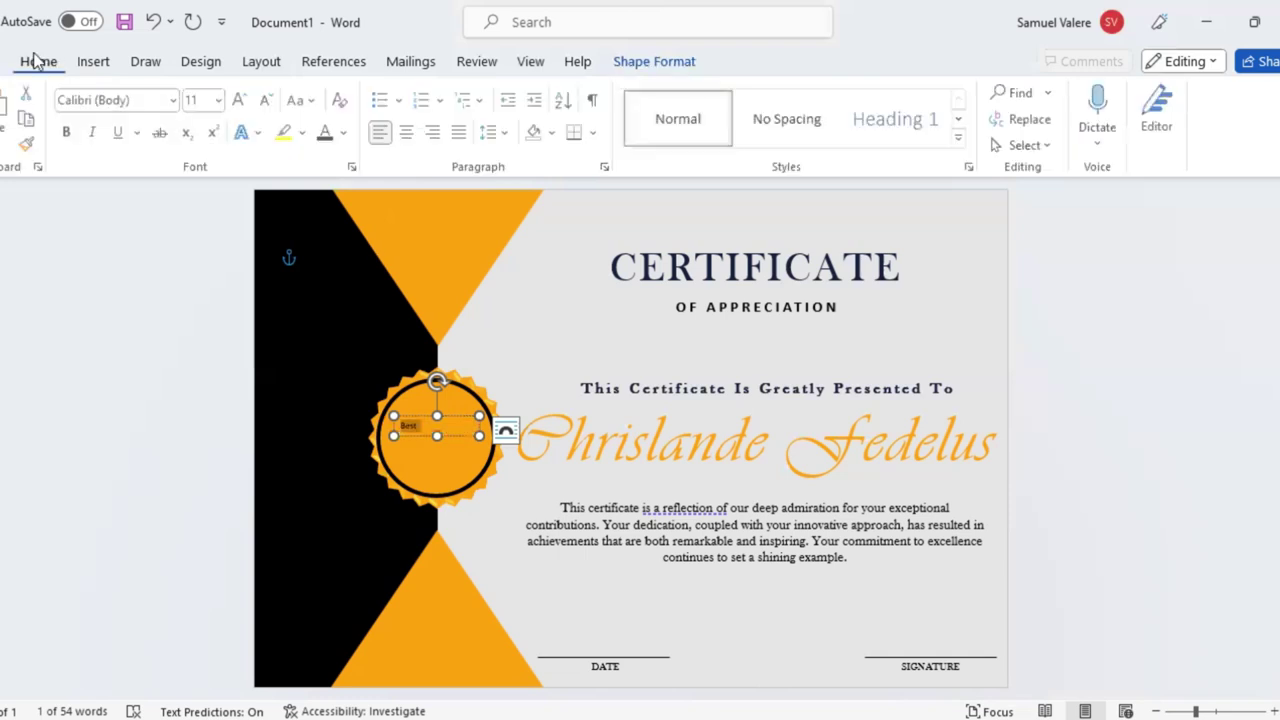
click(409, 132)
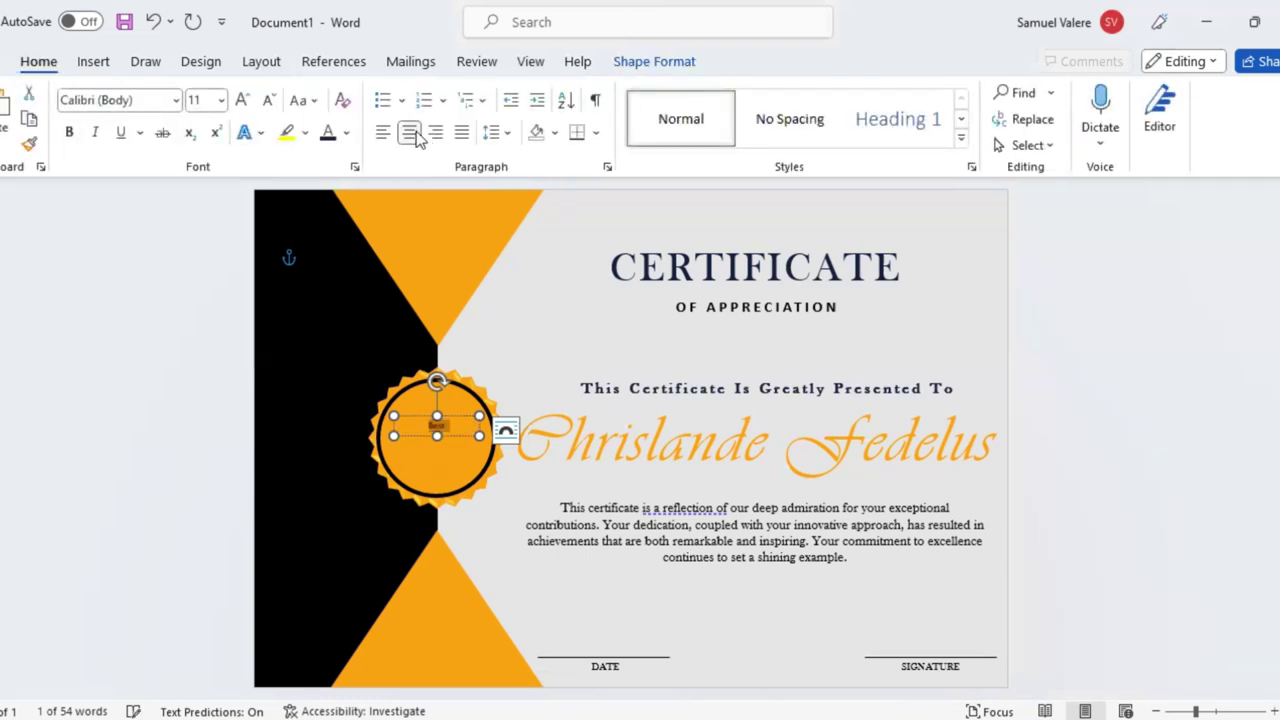
Set 'Best' to Vivaldi font at 20 pt.
click(242, 100)
click(242, 100)
click(242, 100)
click(242, 100)
click(242, 100)
click(146, 100)
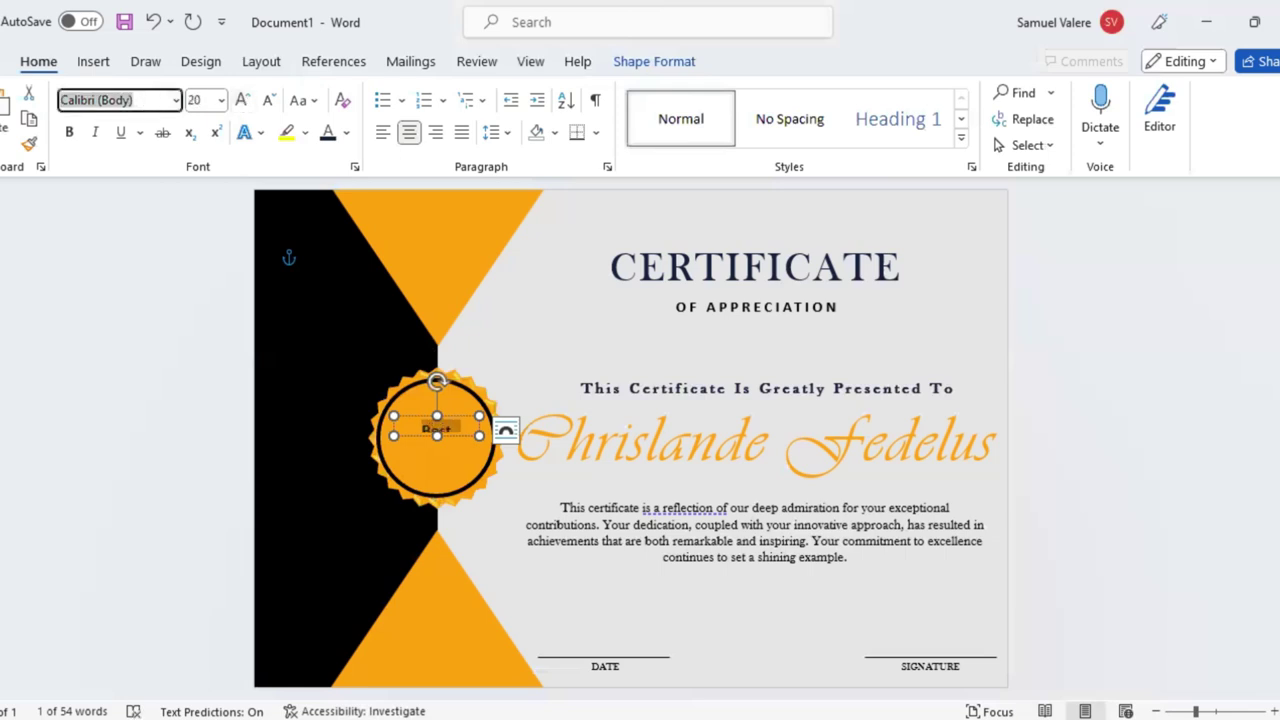
text(Vivaldi)
key(Return)
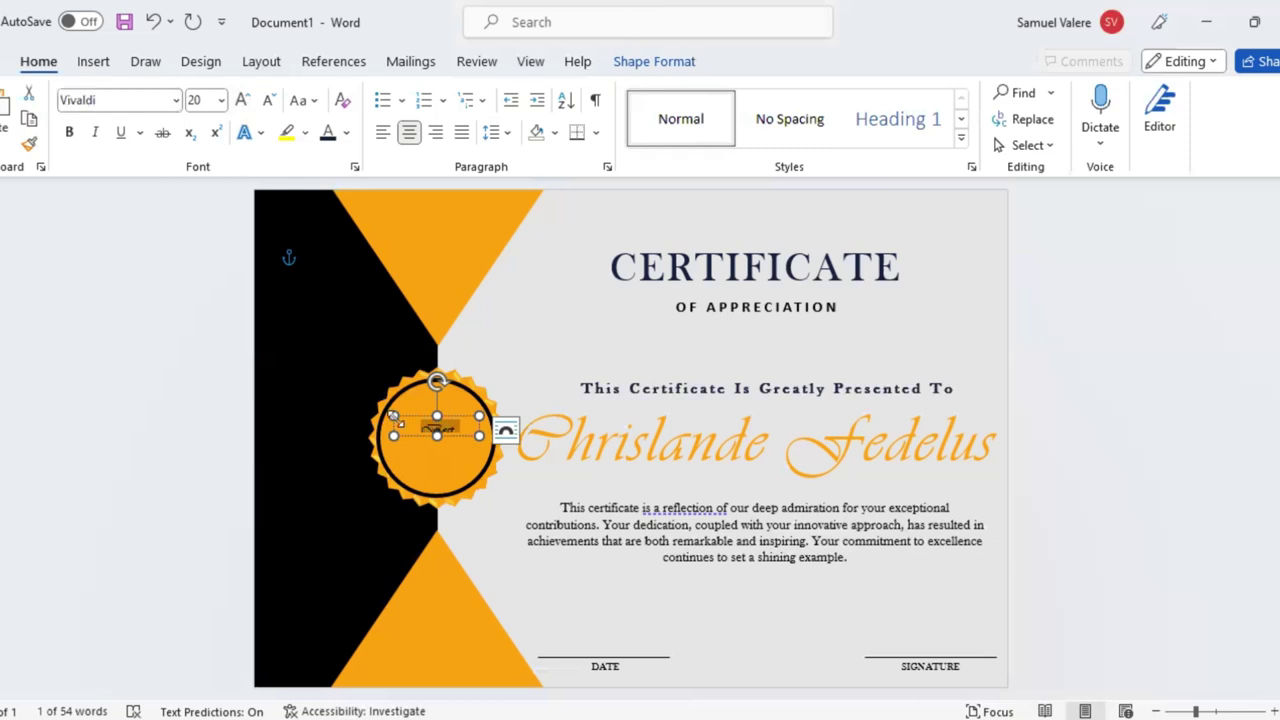
click(437, 430)
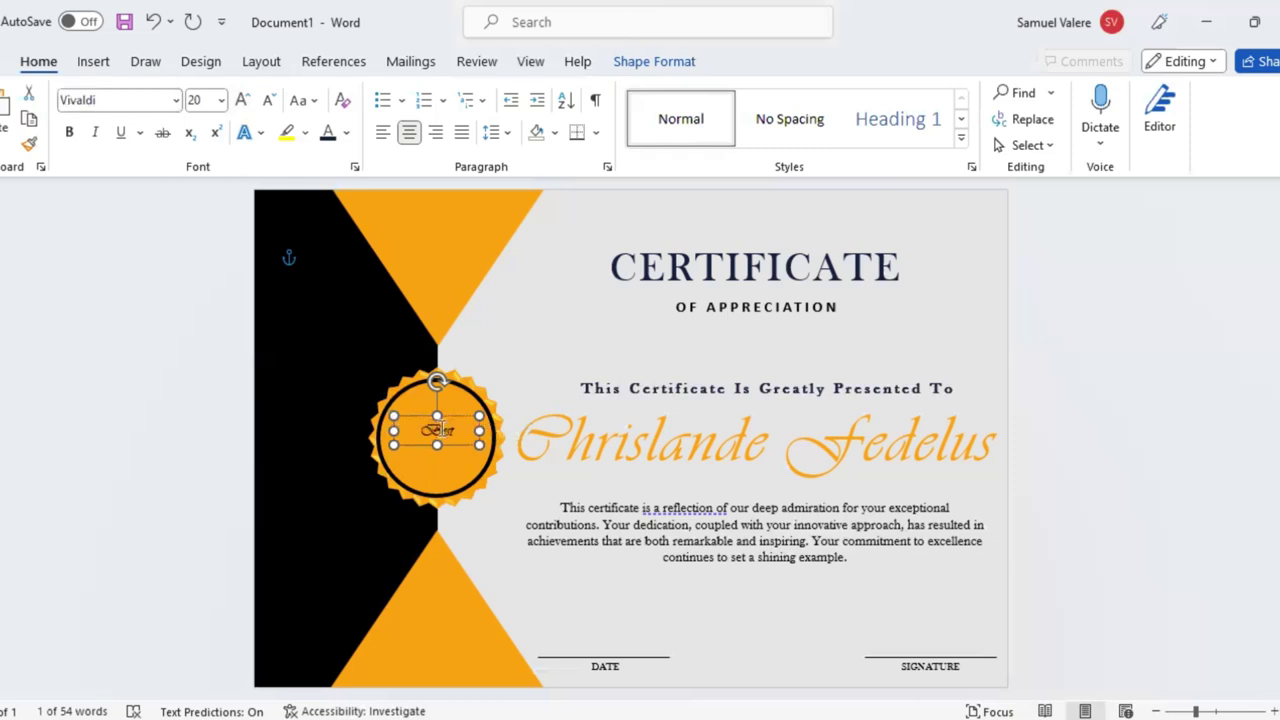
Move 'Best' higher in the seal and make it light-coloured, bold and 36 pt.
double_click(440, 434)
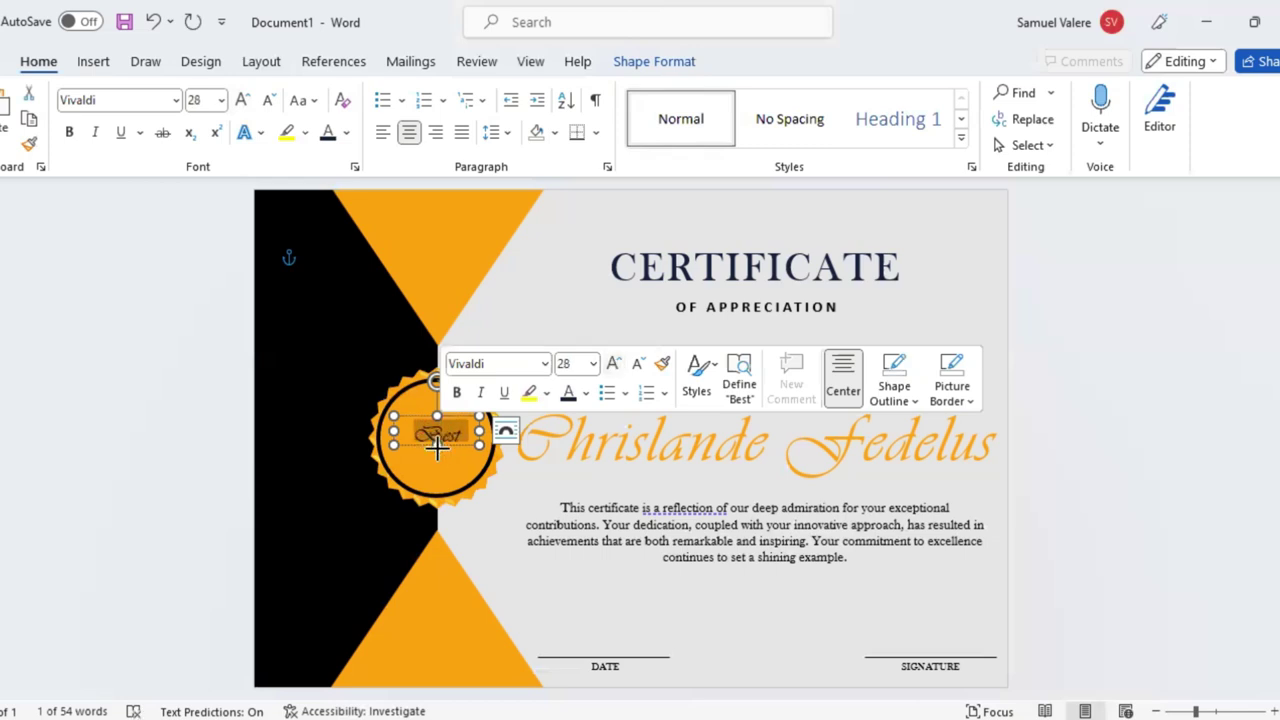
drag(437, 449, 437, 424)
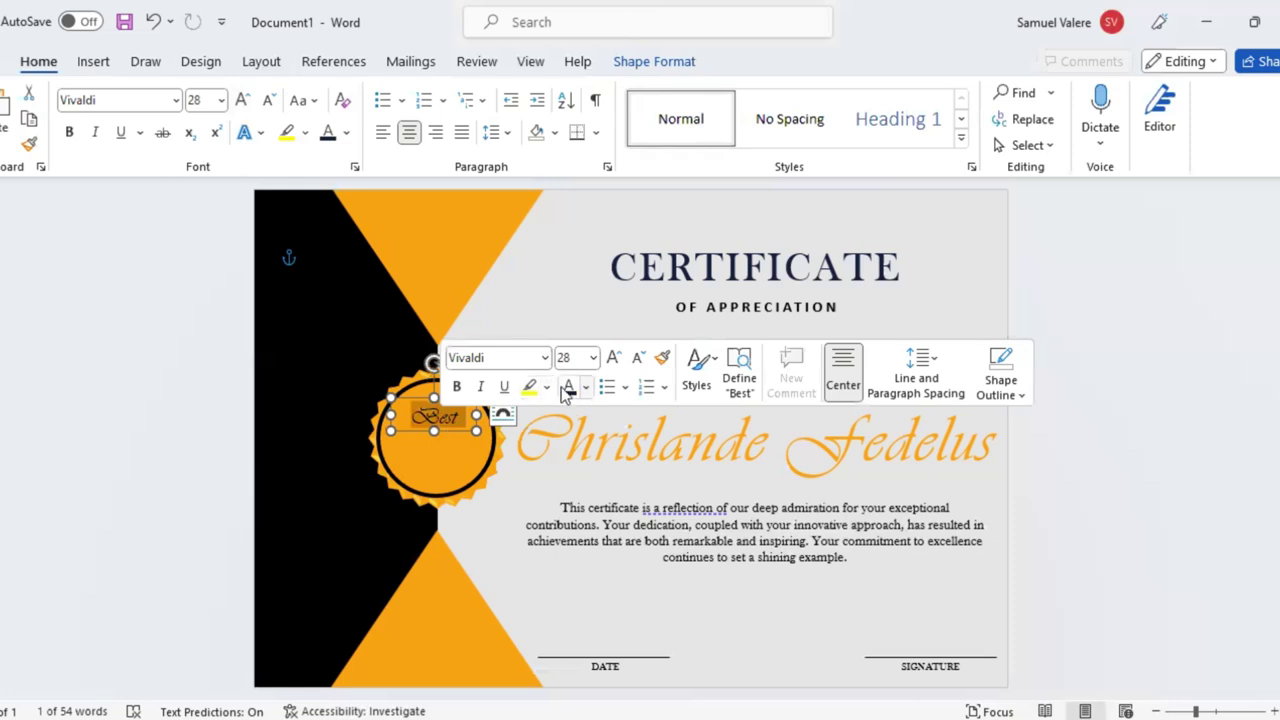
click(619, 297)
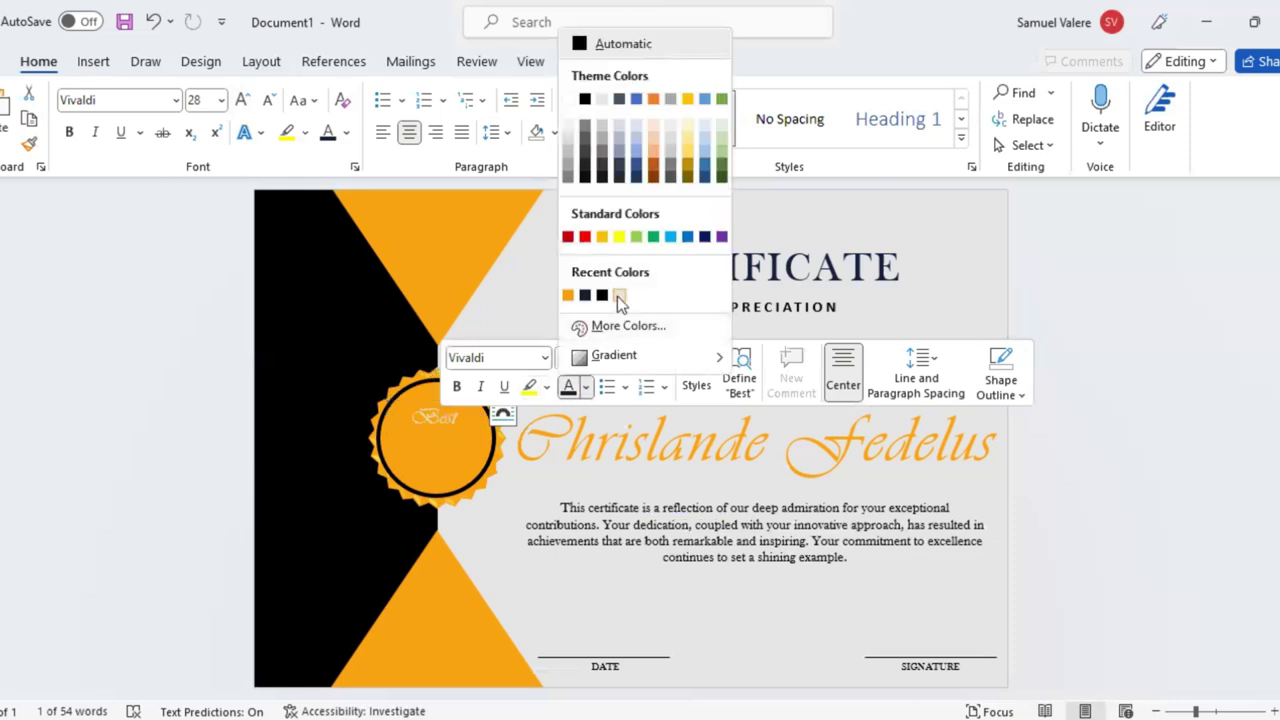
click(456, 387)
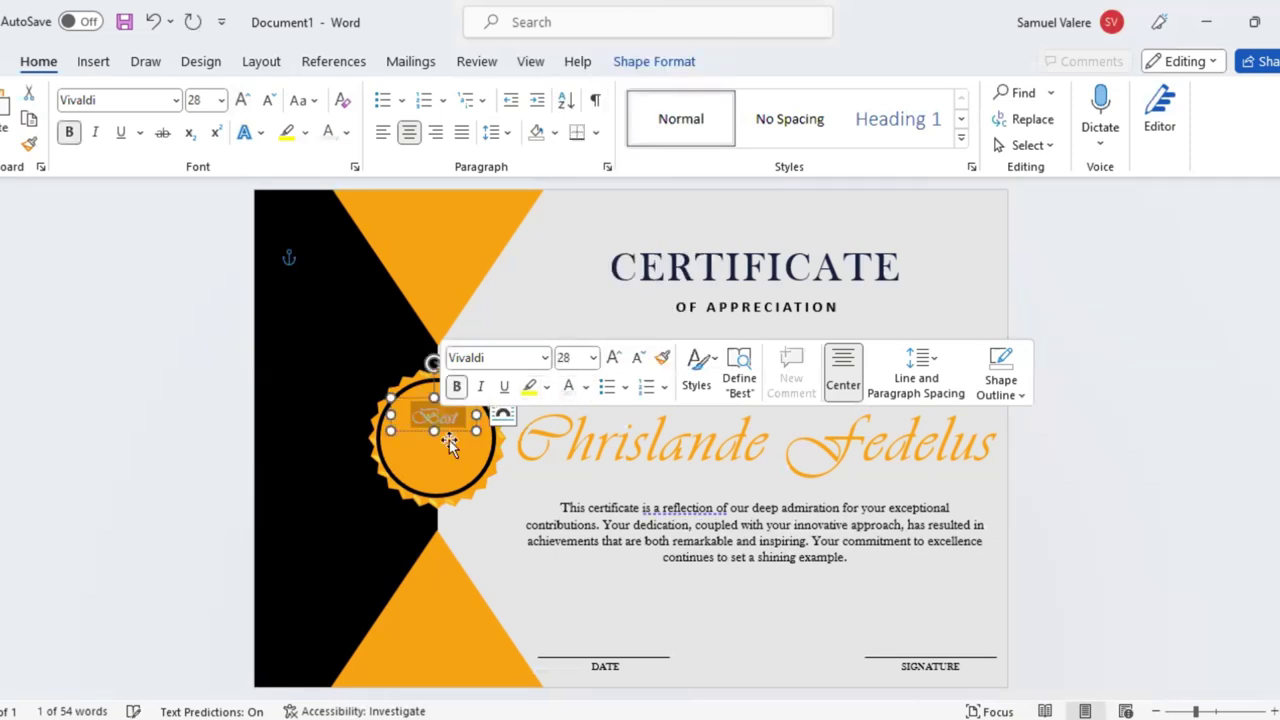
click(614, 358)
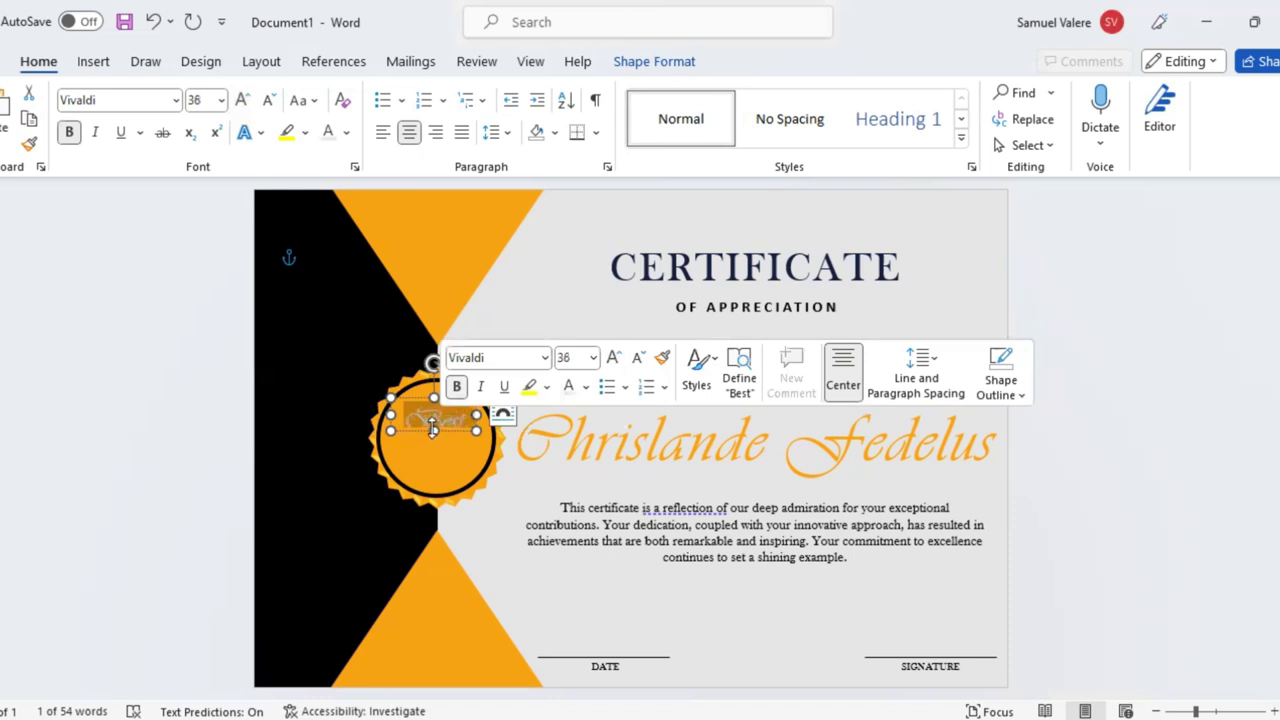
click(432, 435)
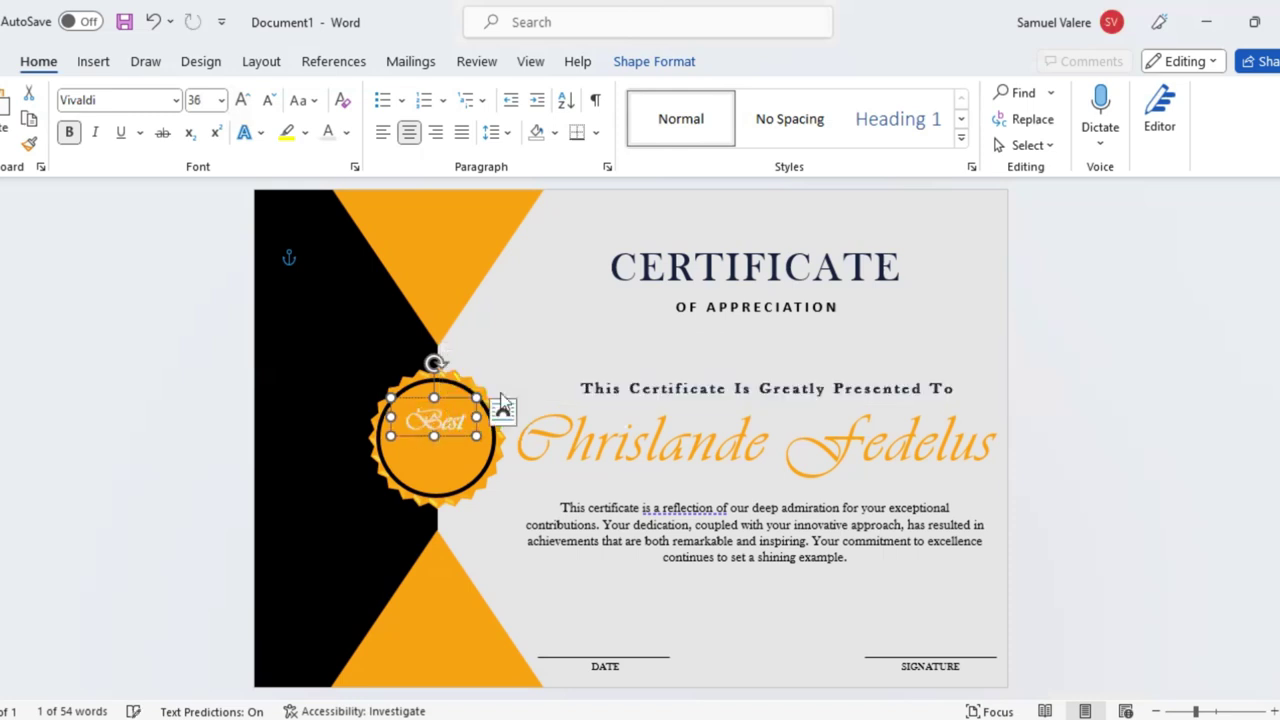
double_click(455, 392)
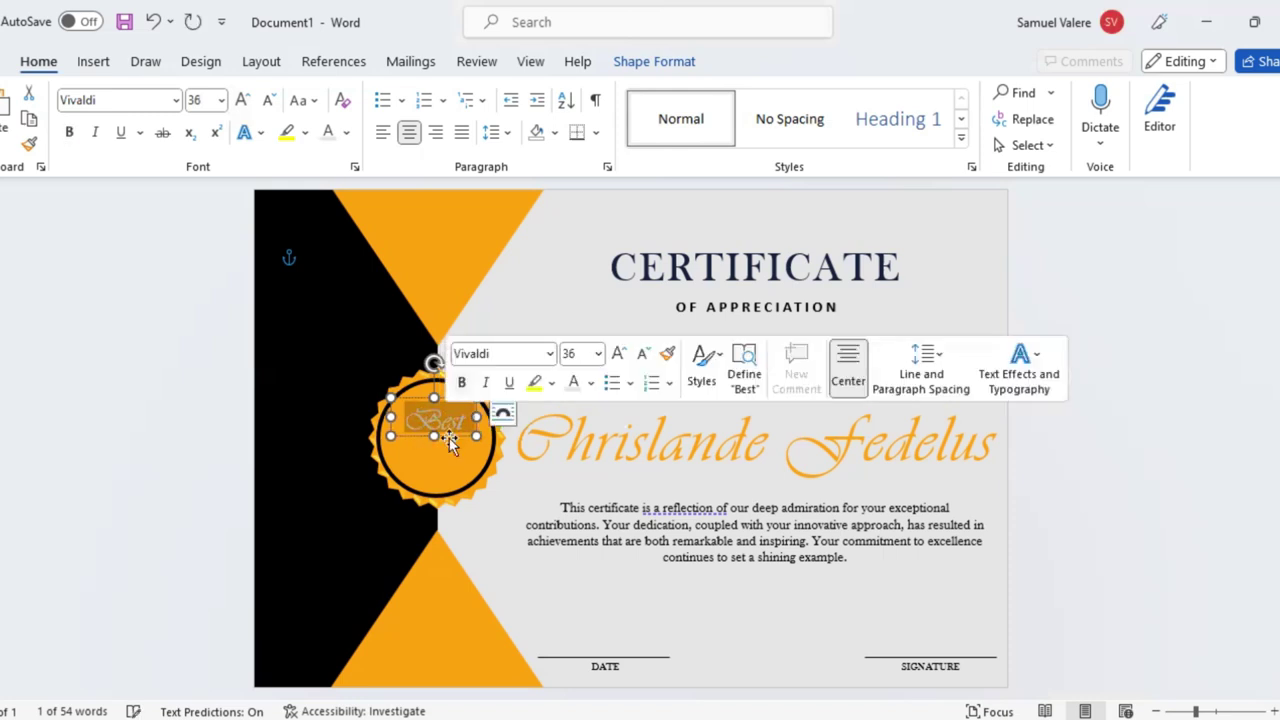
click(445, 440)
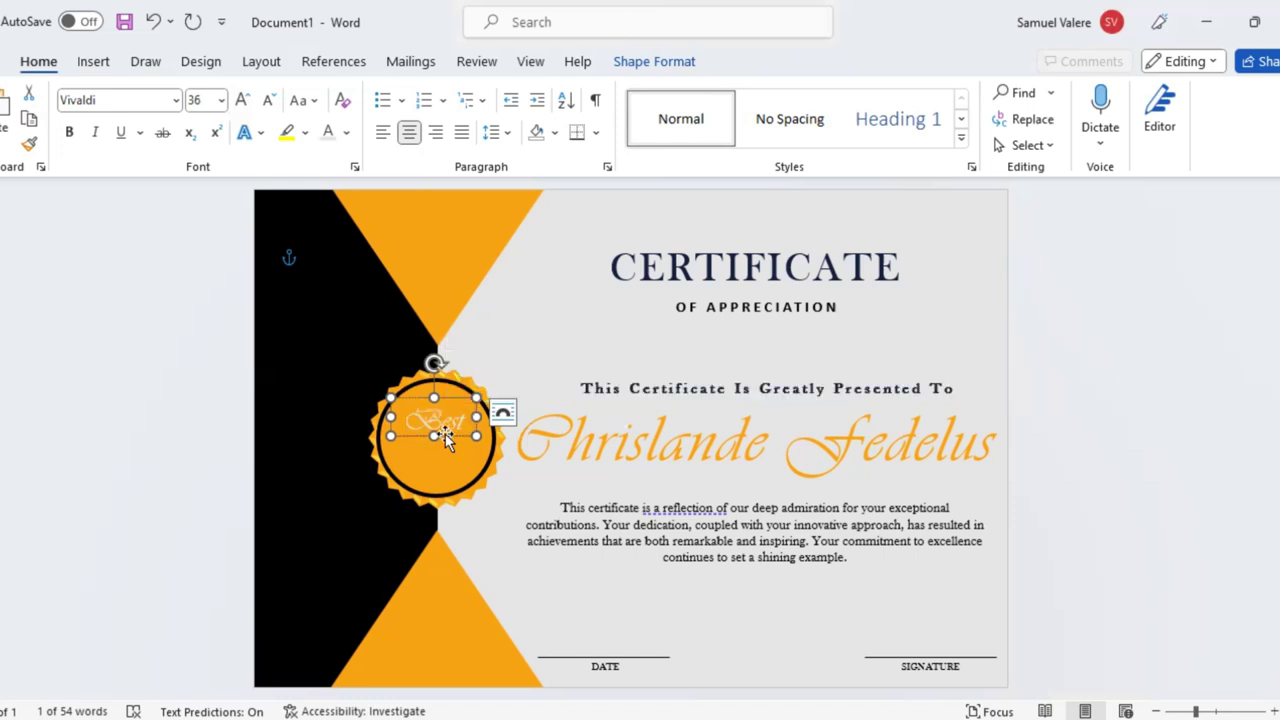
Move the copied 'Best' box lower in the seal and retype it as 'Award'.
drag(447, 443, 445, 462)
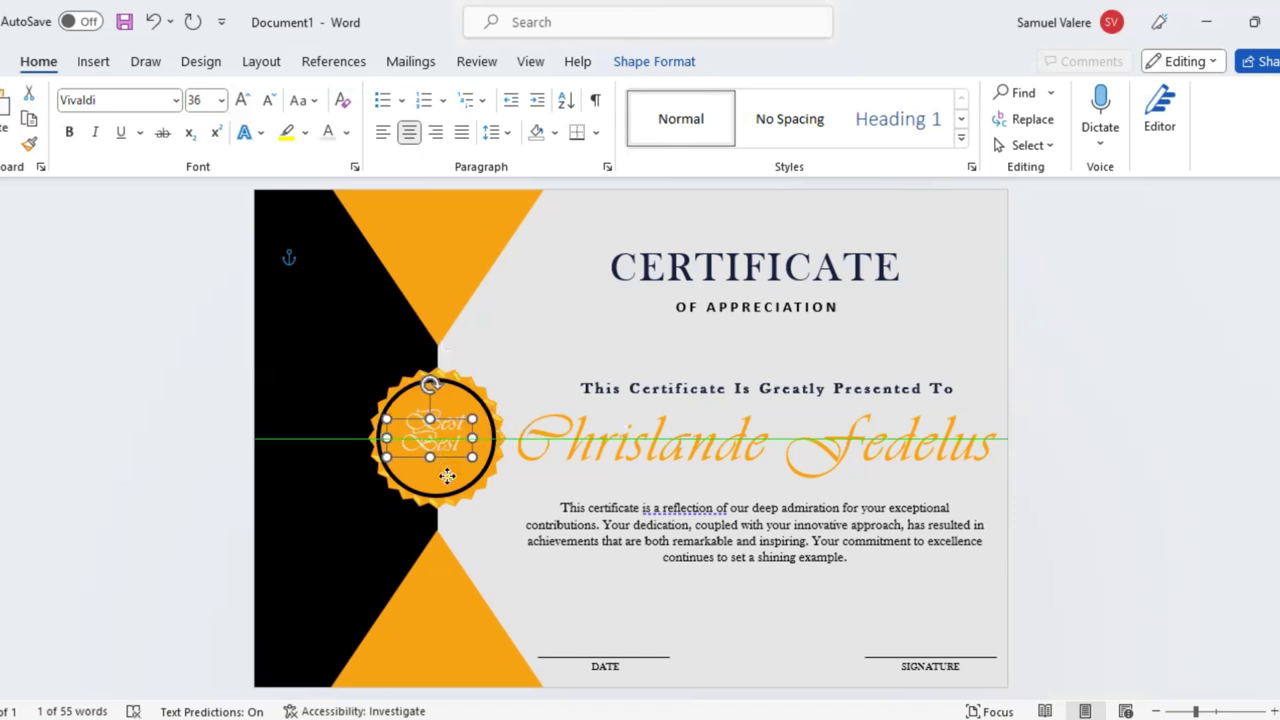
drag(445, 460, 445, 461)
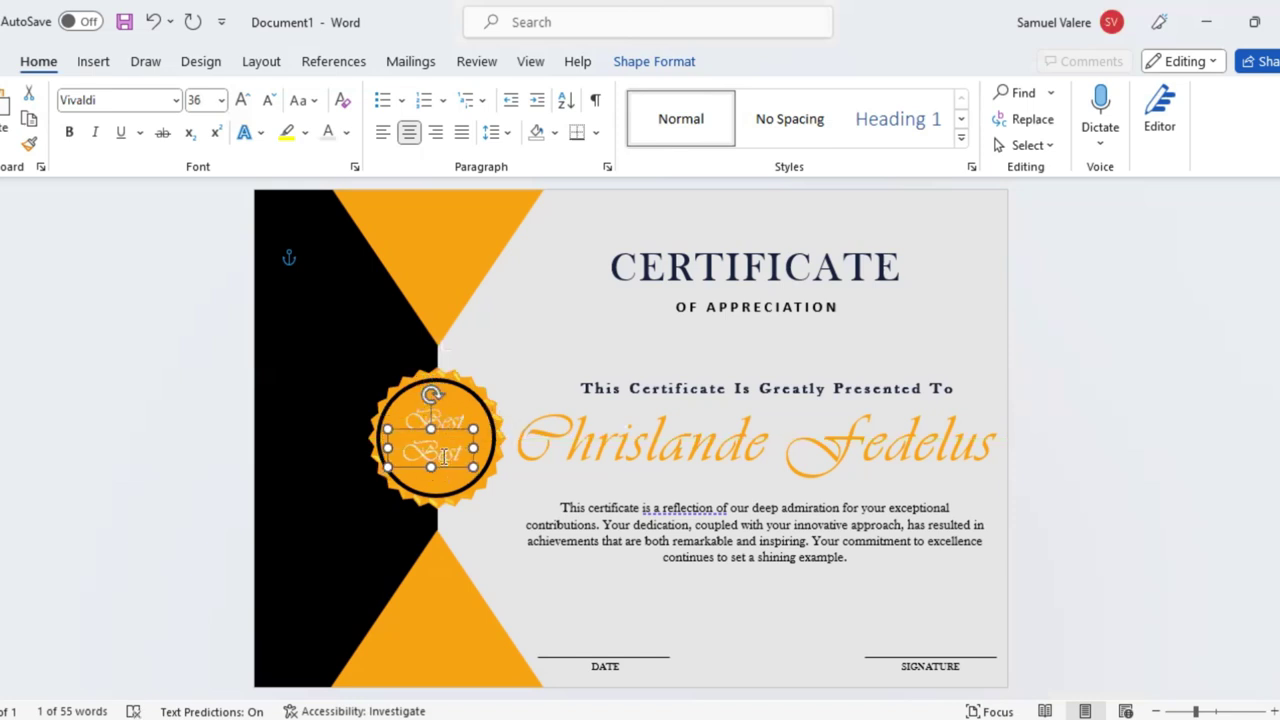
double_click(444, 457)
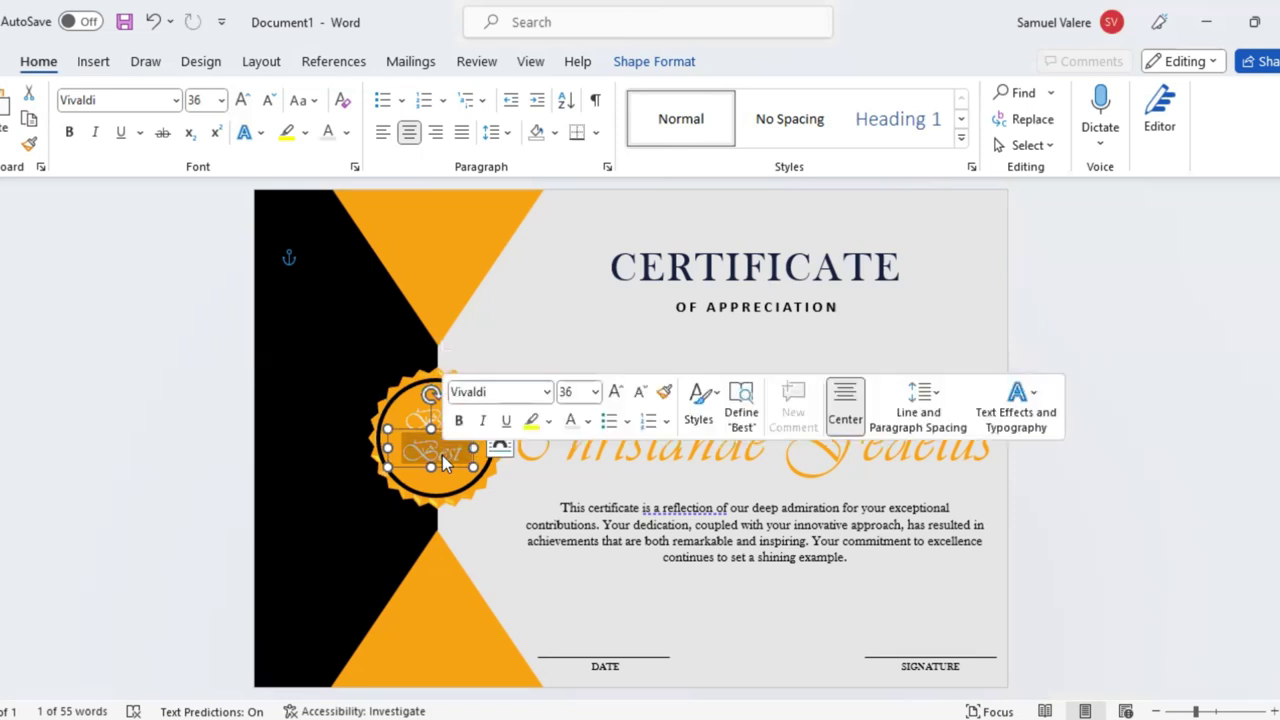
text(Awardrd)
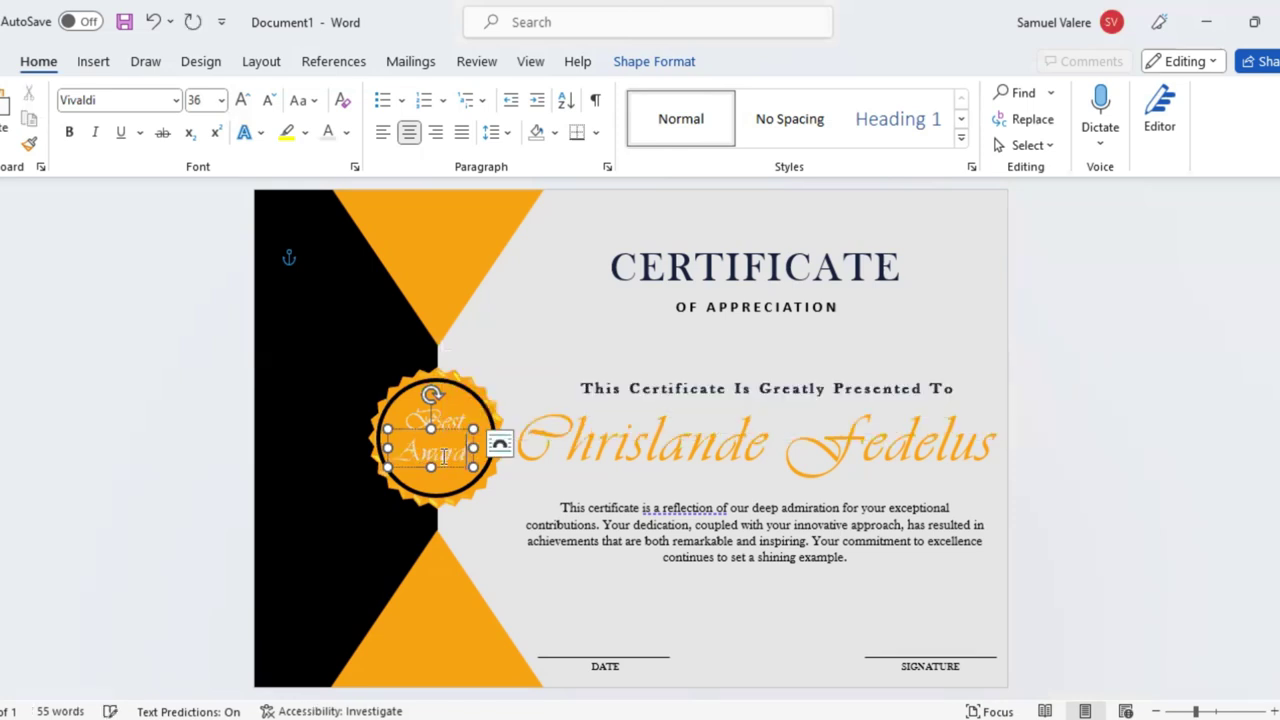
Format 'Award' as 36 pt Impact in all capitals.
double_click(444, 453)
click(505, 388)
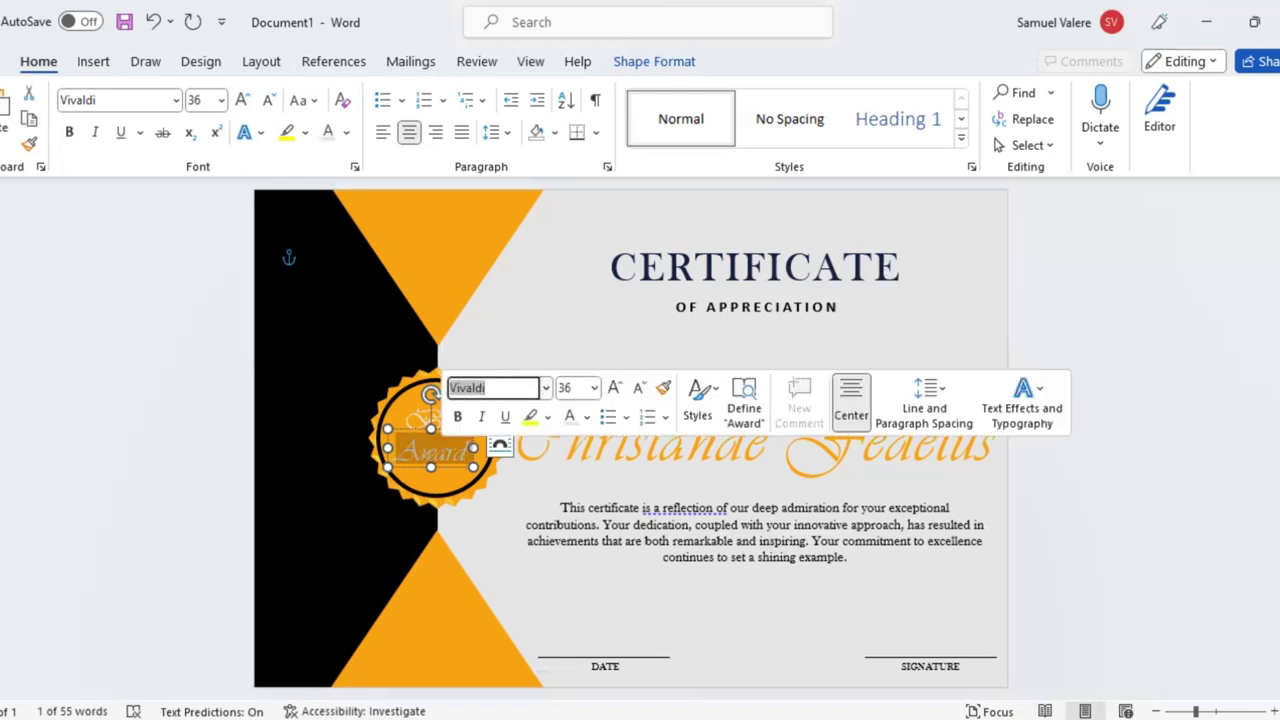
text(Impact)
key(Return)
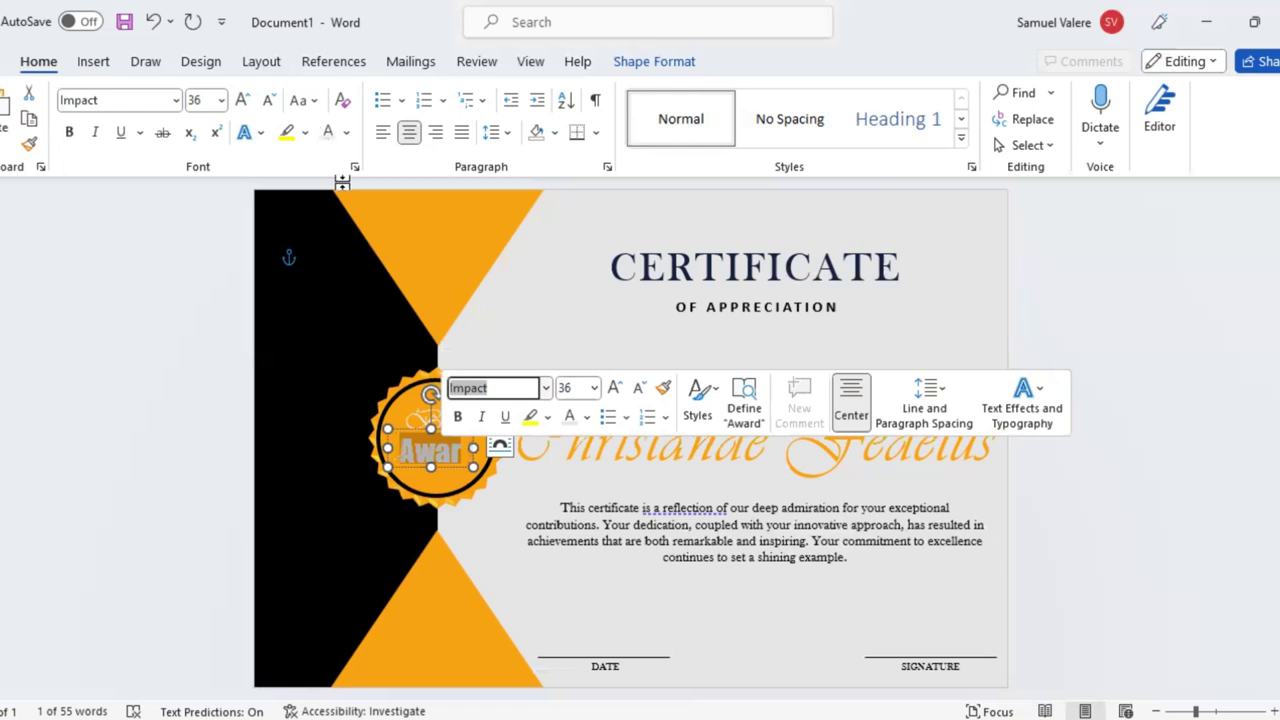
key(ctrl+shift+a)
click(268, 100)
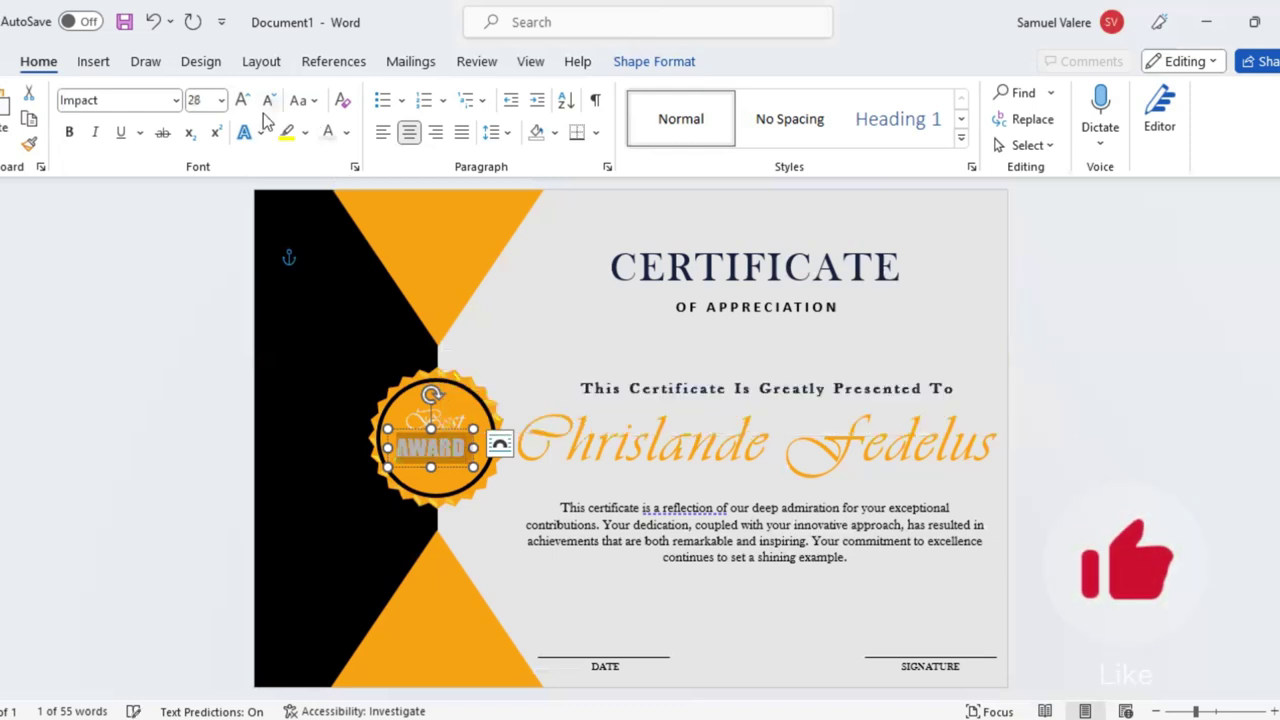
key(ctrl+shift+period)
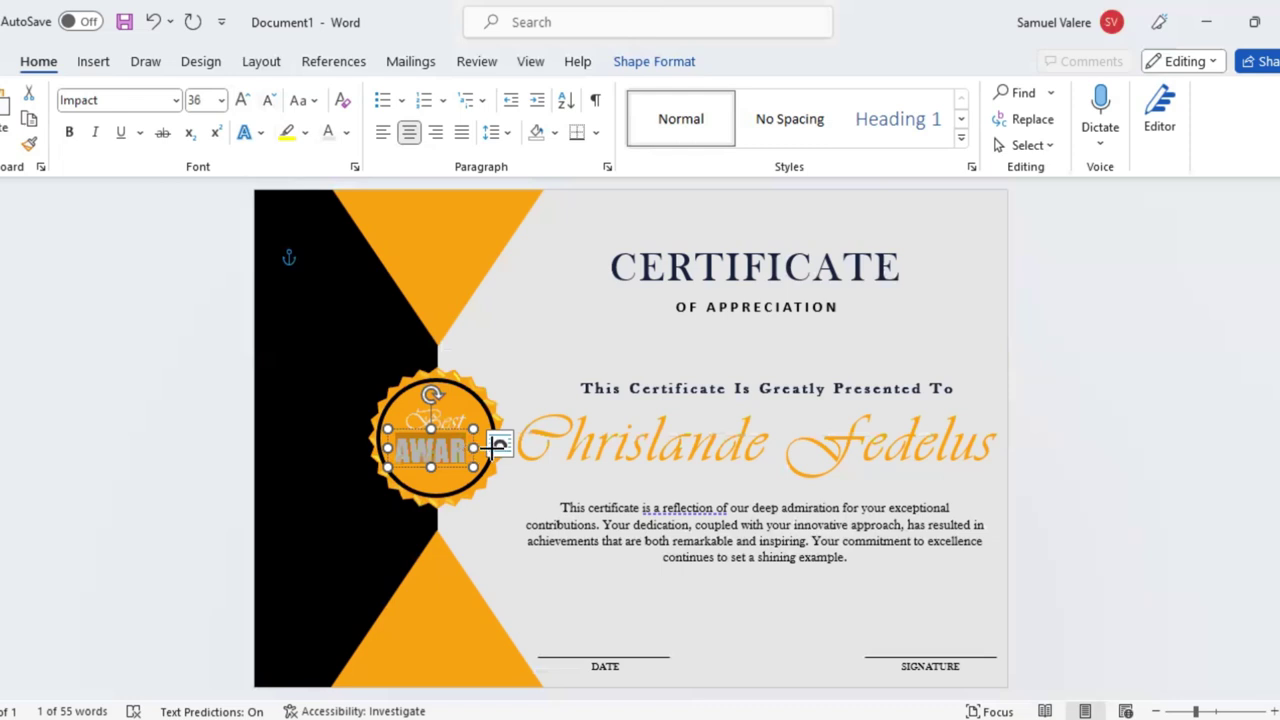
Widen the AWARD text box and give AWARD a dark font colour.
drag(499, 444, 441, 465)
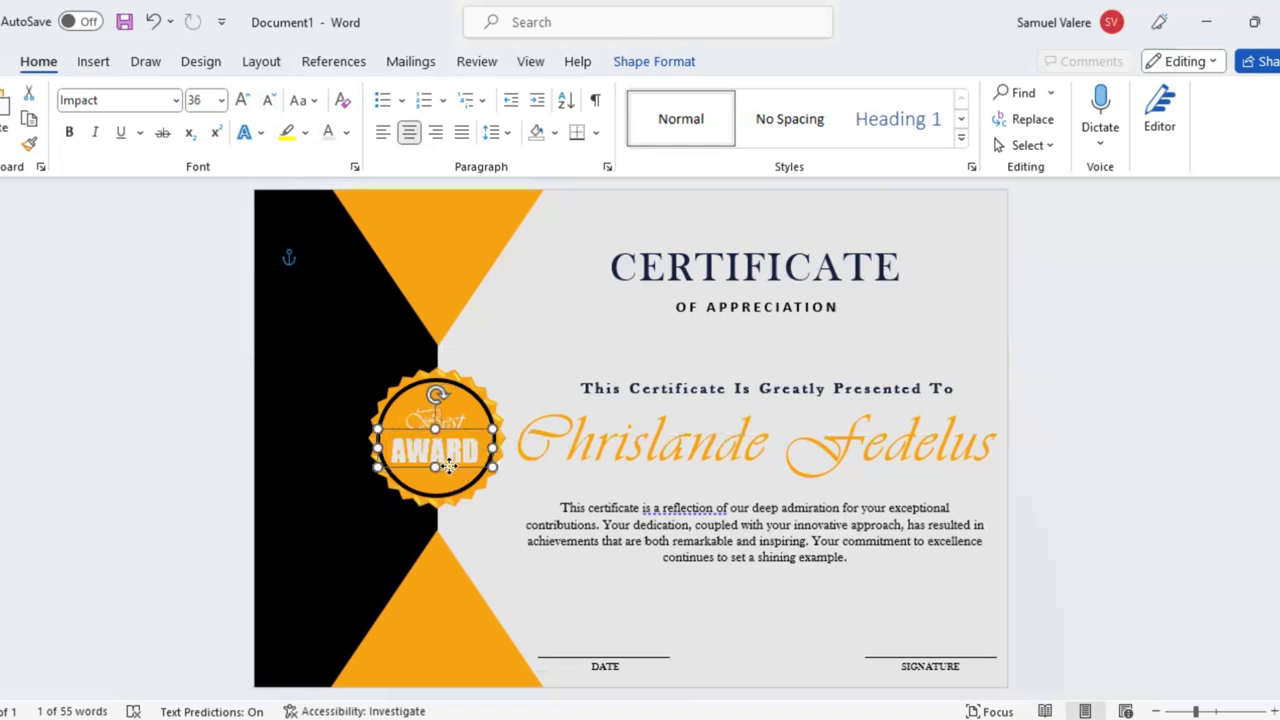
double_click(452, 455)
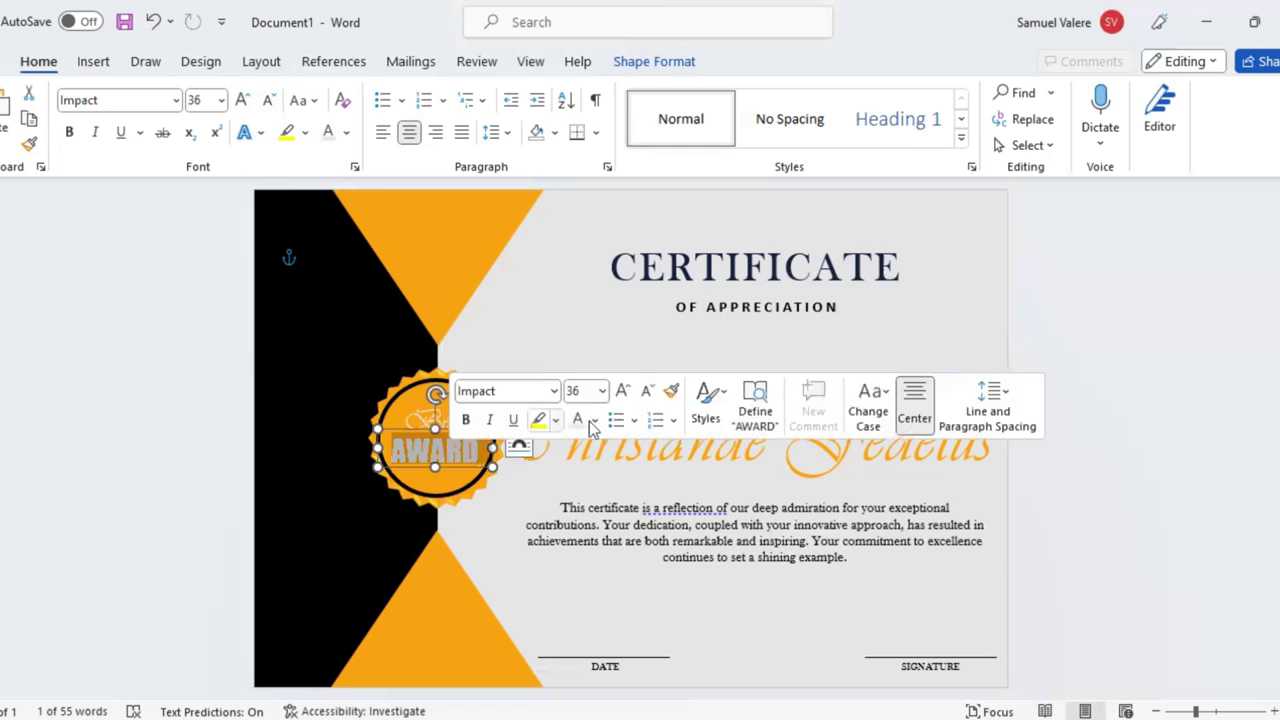
click(595, 425)
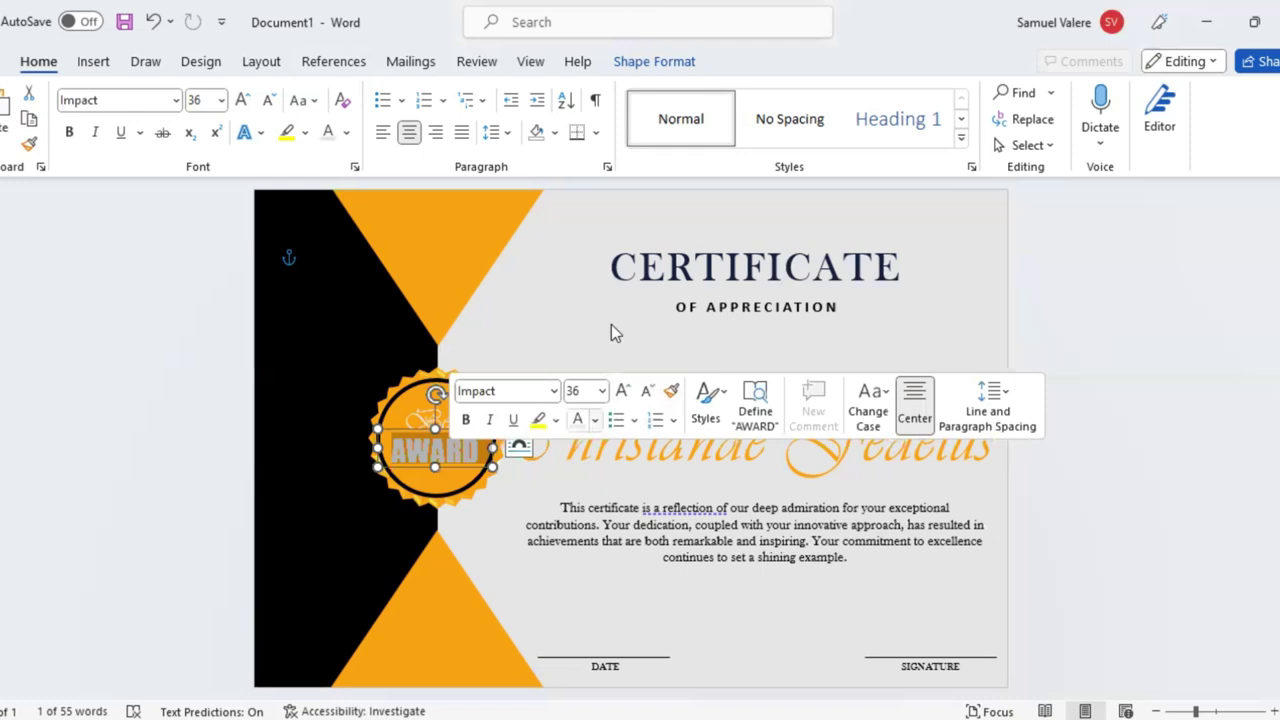
click(451, 466)
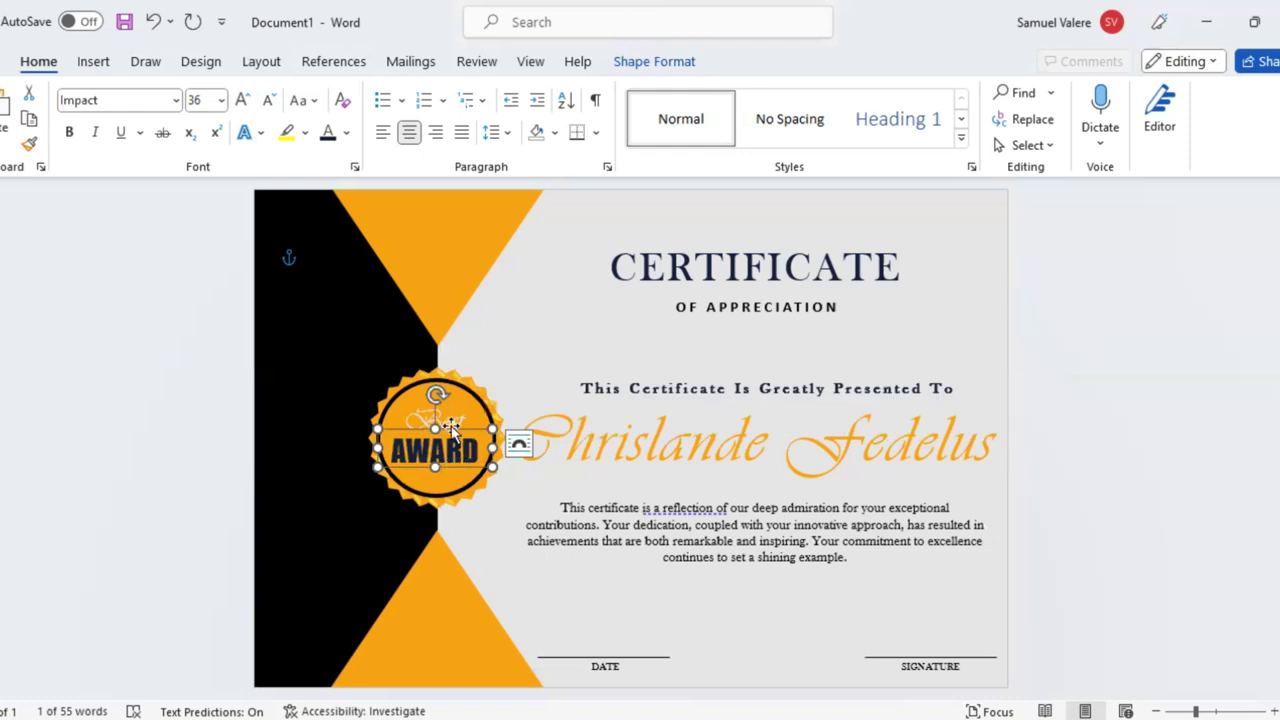
click(492, 540)
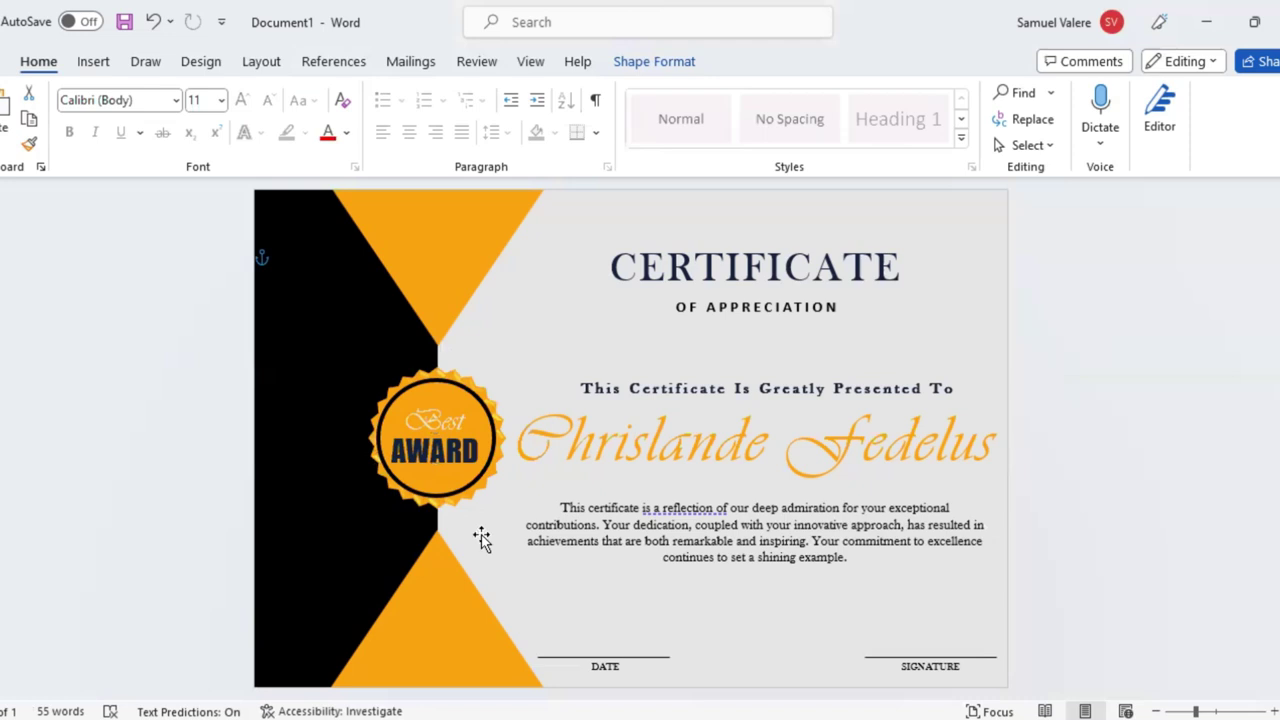
Give the upper triangle copy a dark, heavier outline.
click(436, 254)
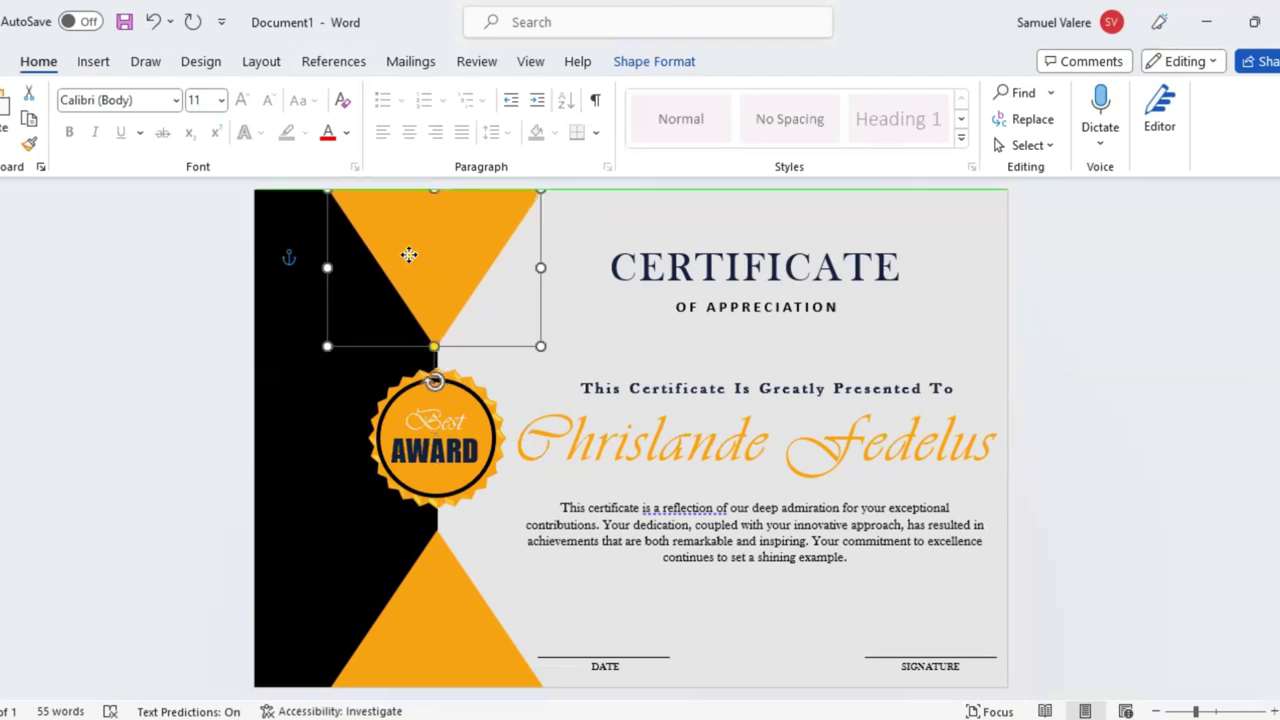
drag(543, 346, 553, 368)
click(655, 62)
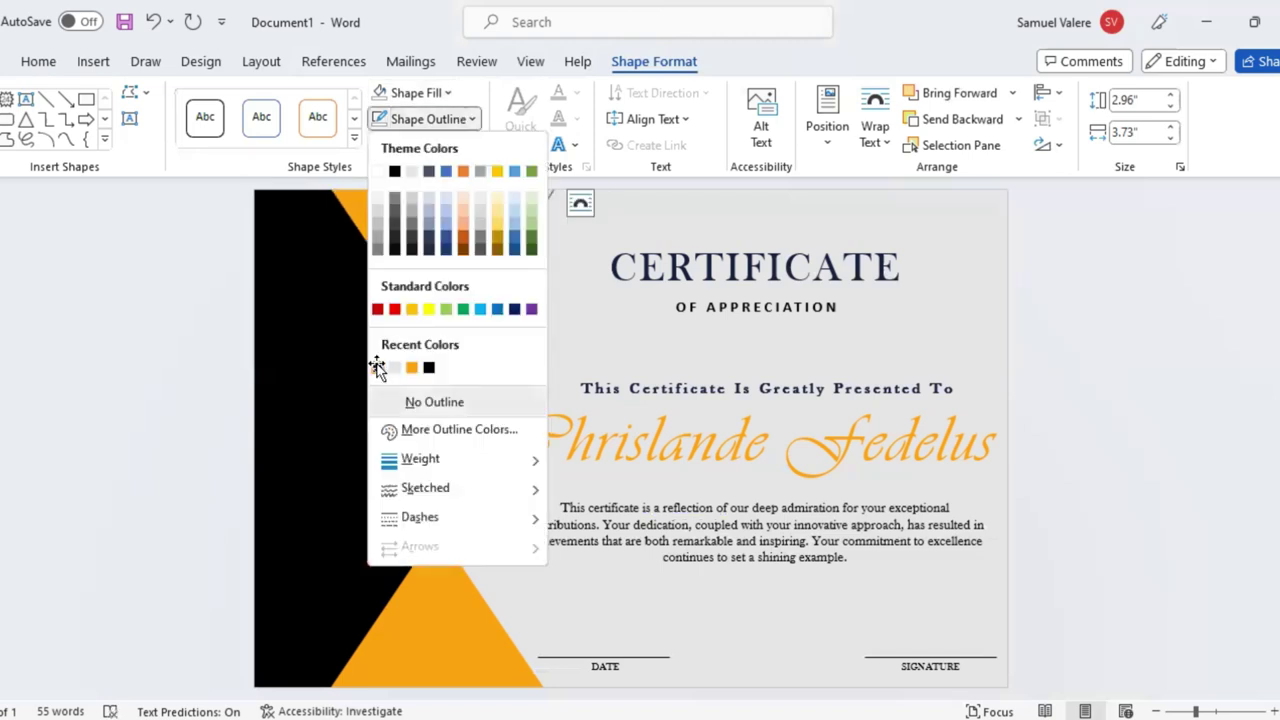
click(474, 119)
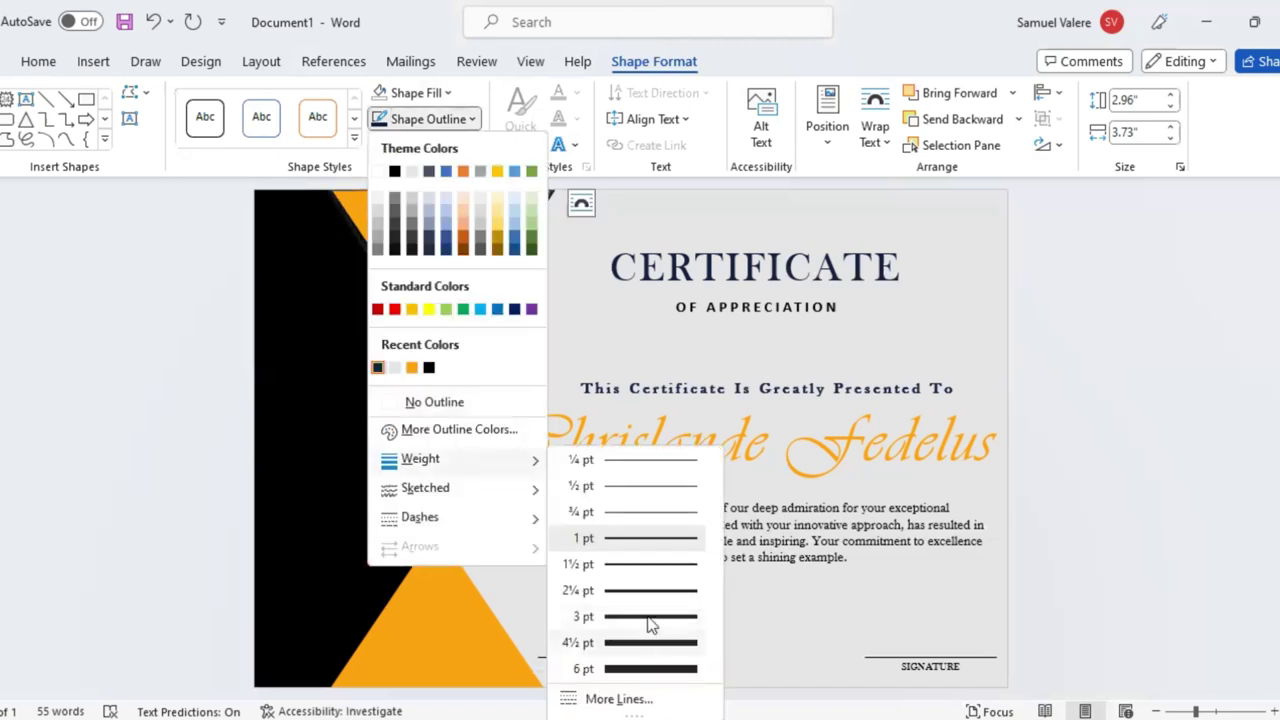
click(572, 350)
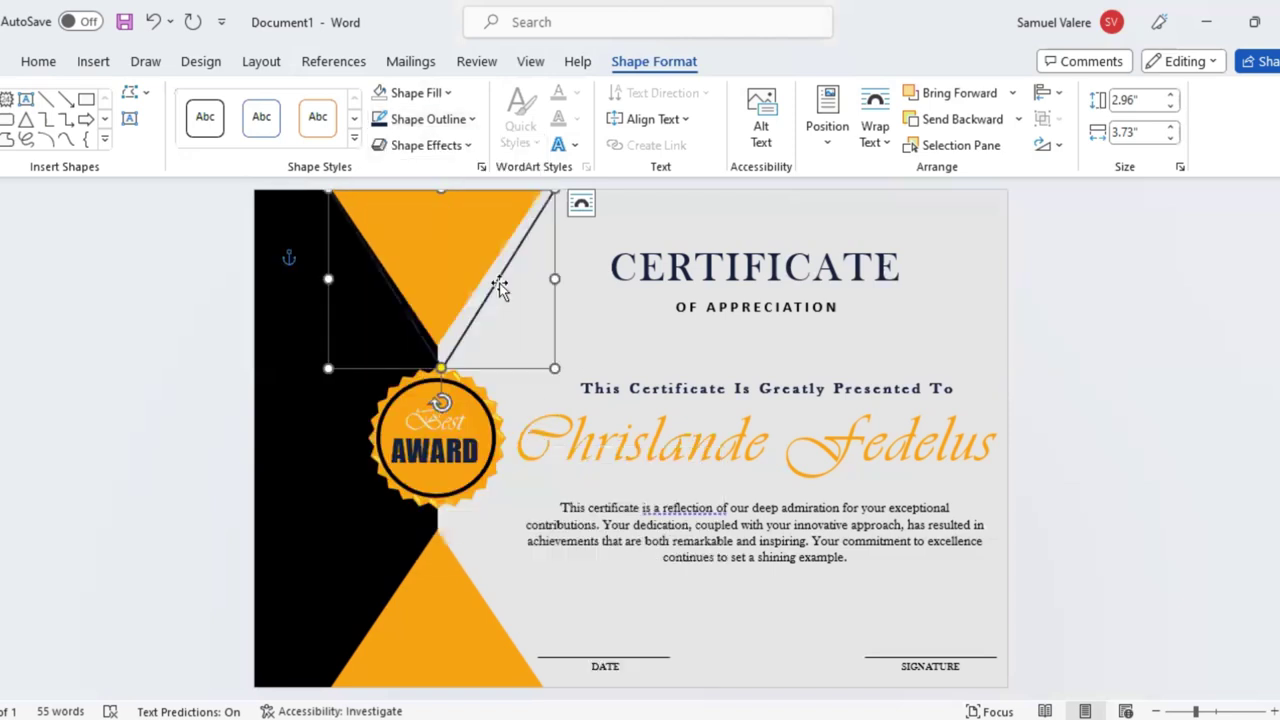
Align the dark outline triangle with the upper orange triangle's slanted edges.
mouse_move(500, 364)
mouse_down()
mouse_move(558, 367)
mouse_move(507, 367)
mouse_up()
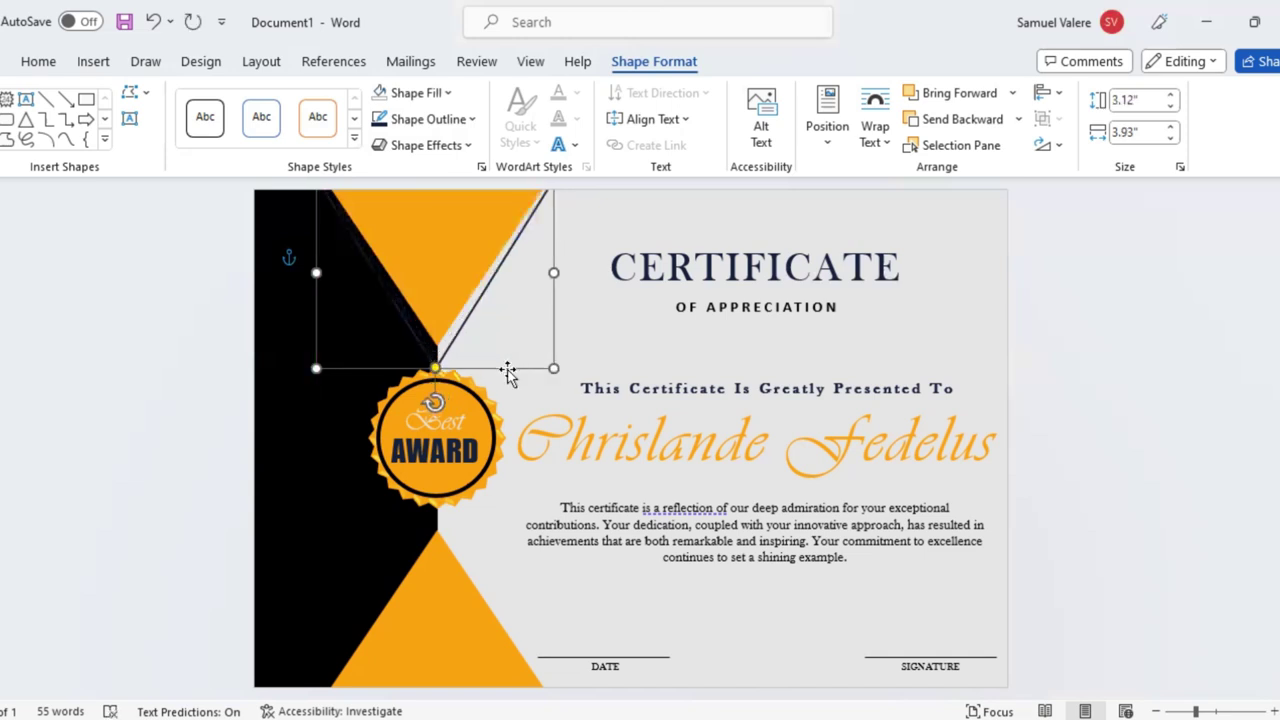
key(Up)
key(Up)
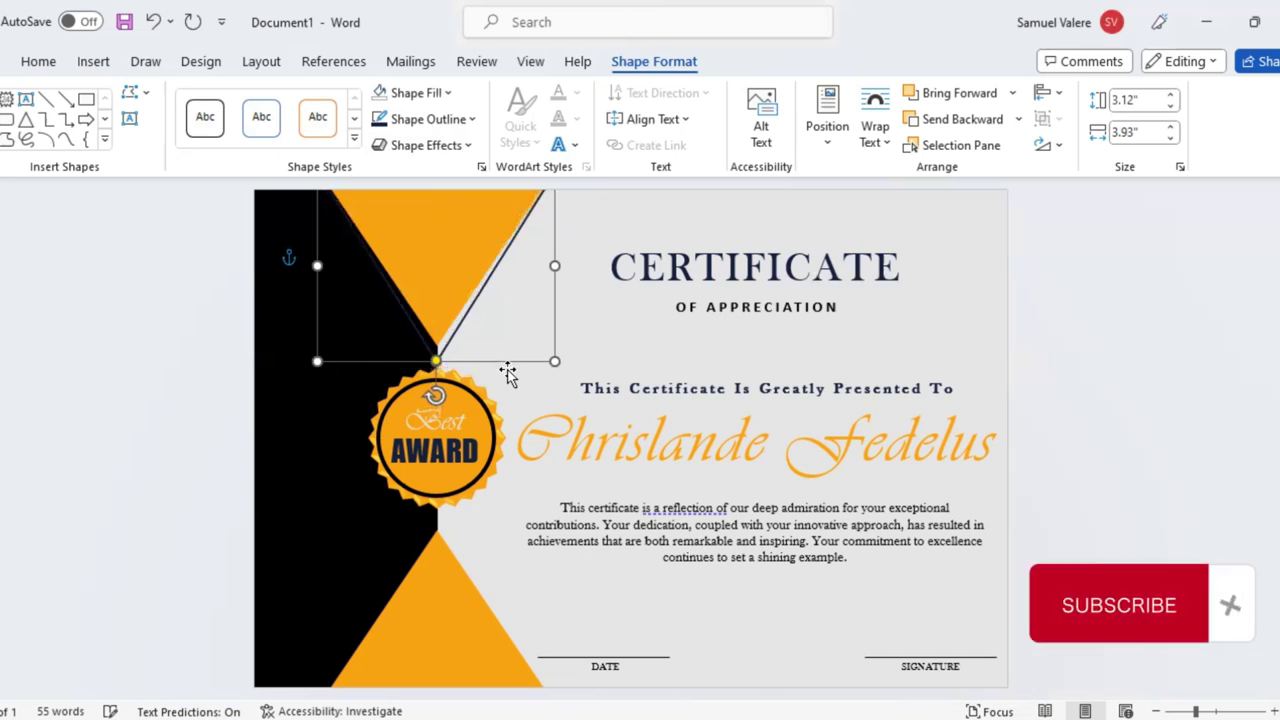
key(Up)
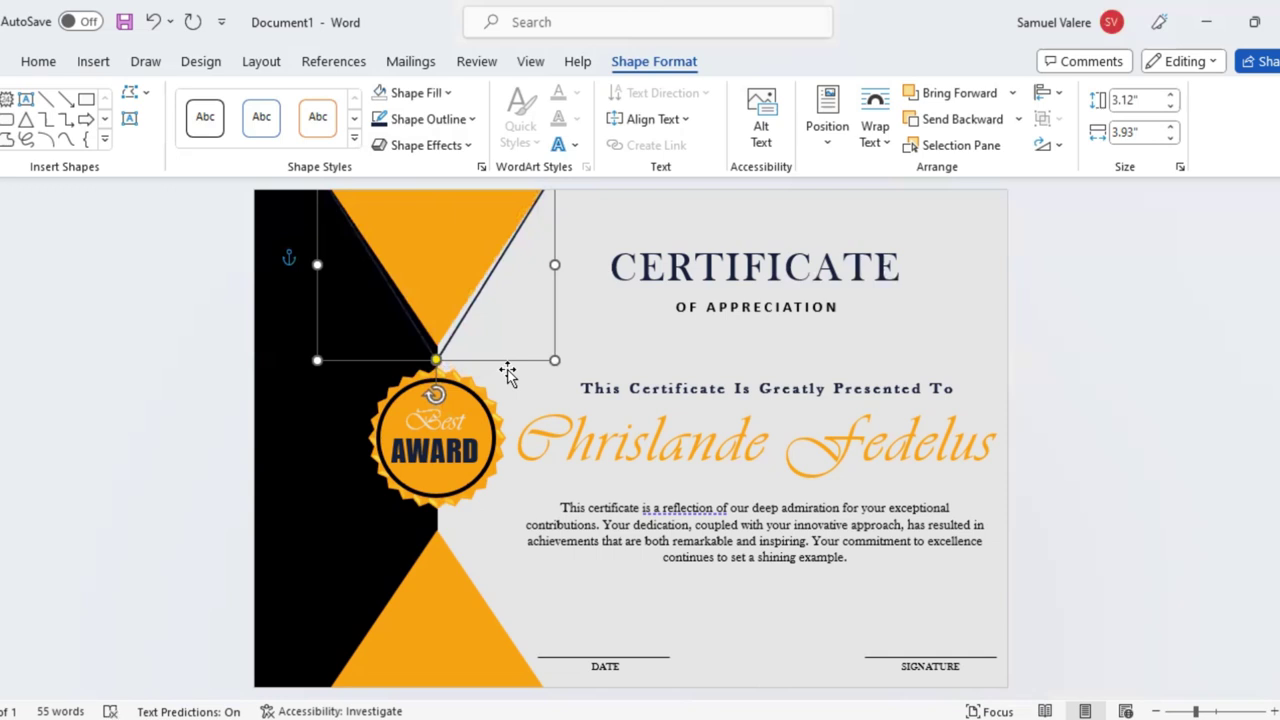
key(Right)
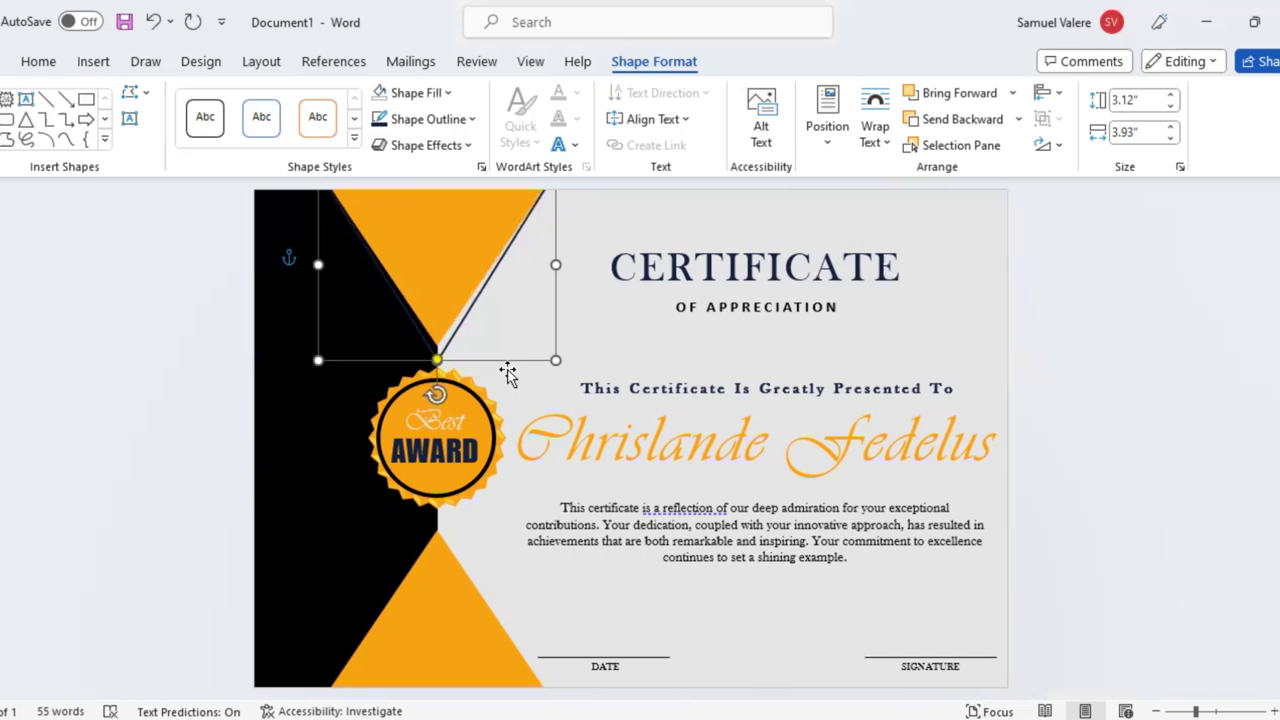
click(493, 537)
click(444, 353)
Duplicate the dark outline, flip it, and fit it along the lower orange triangle's edges.
key(ctrl+d)
drag(475, 337, 459, 643)
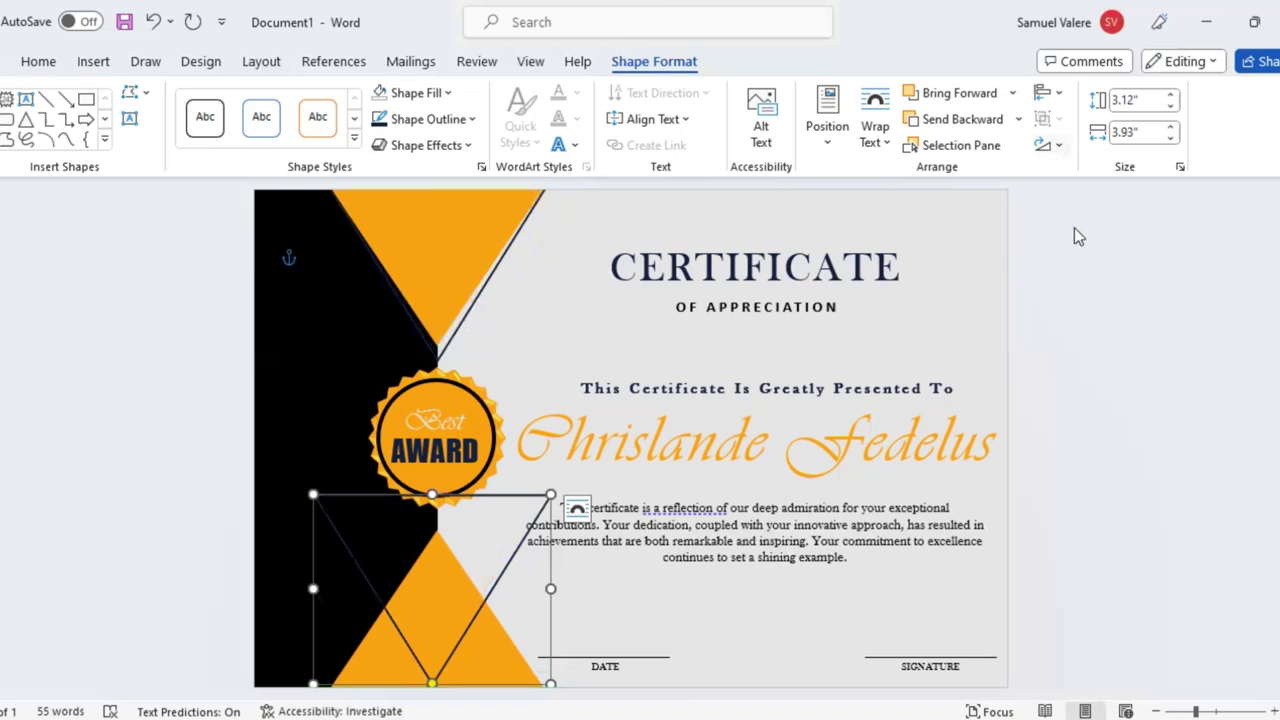
key(ctrl+z)
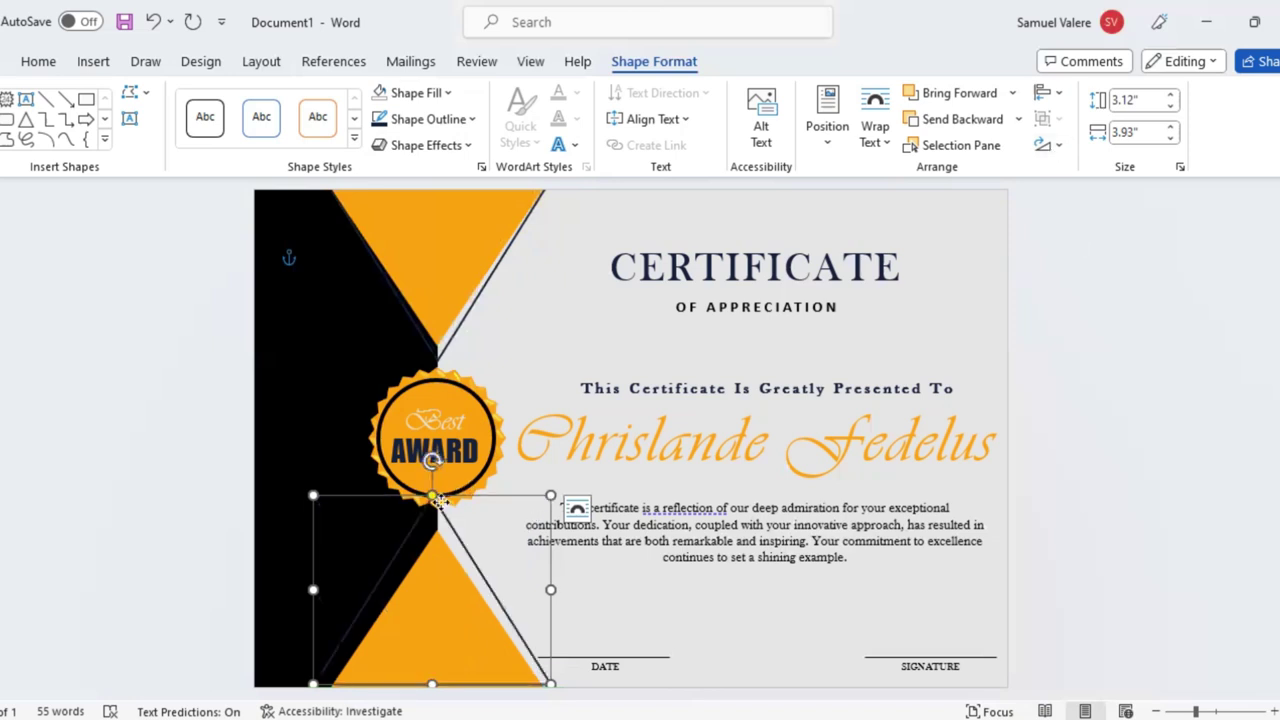
drag(440, 514, 447, 518)
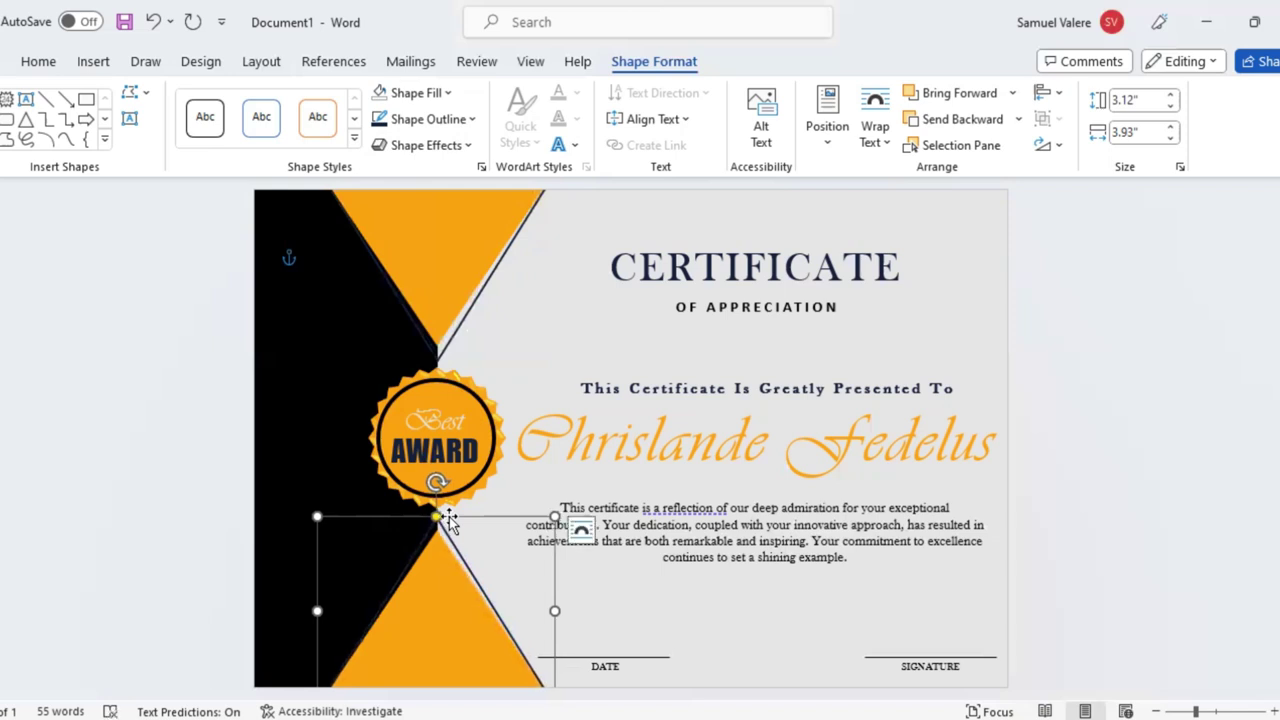
click(545, 330)
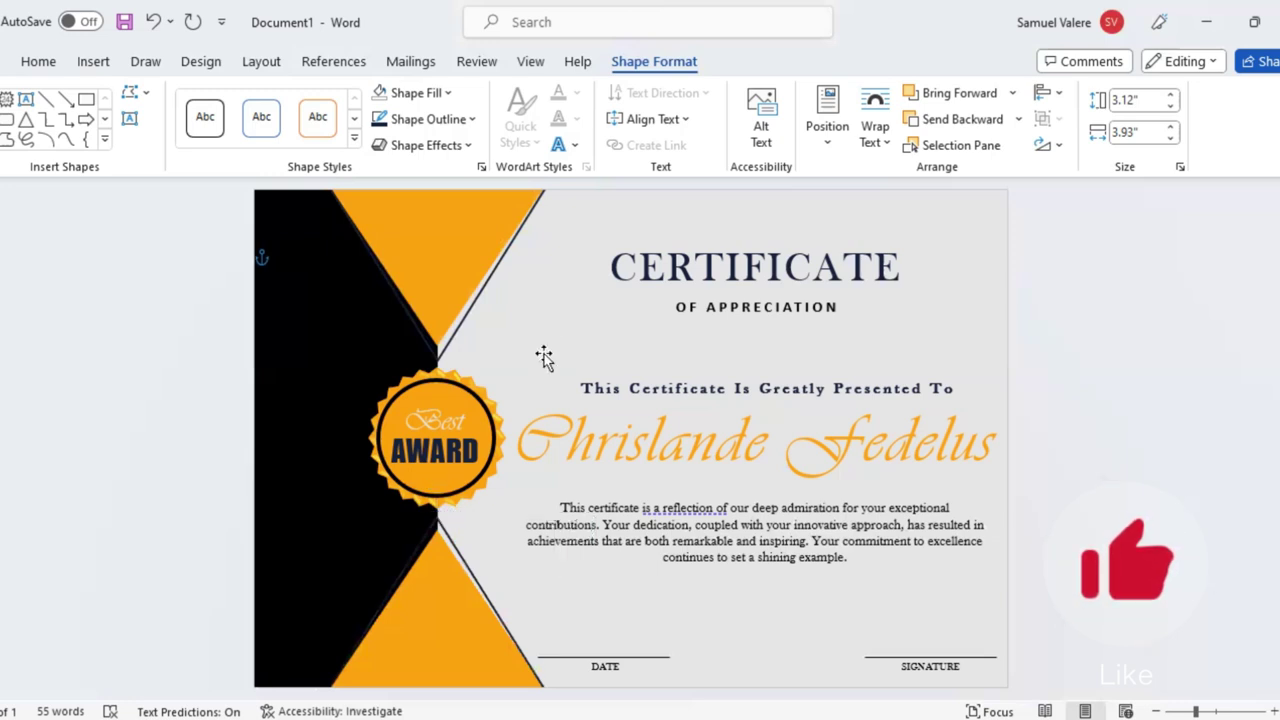
click(444, 525)
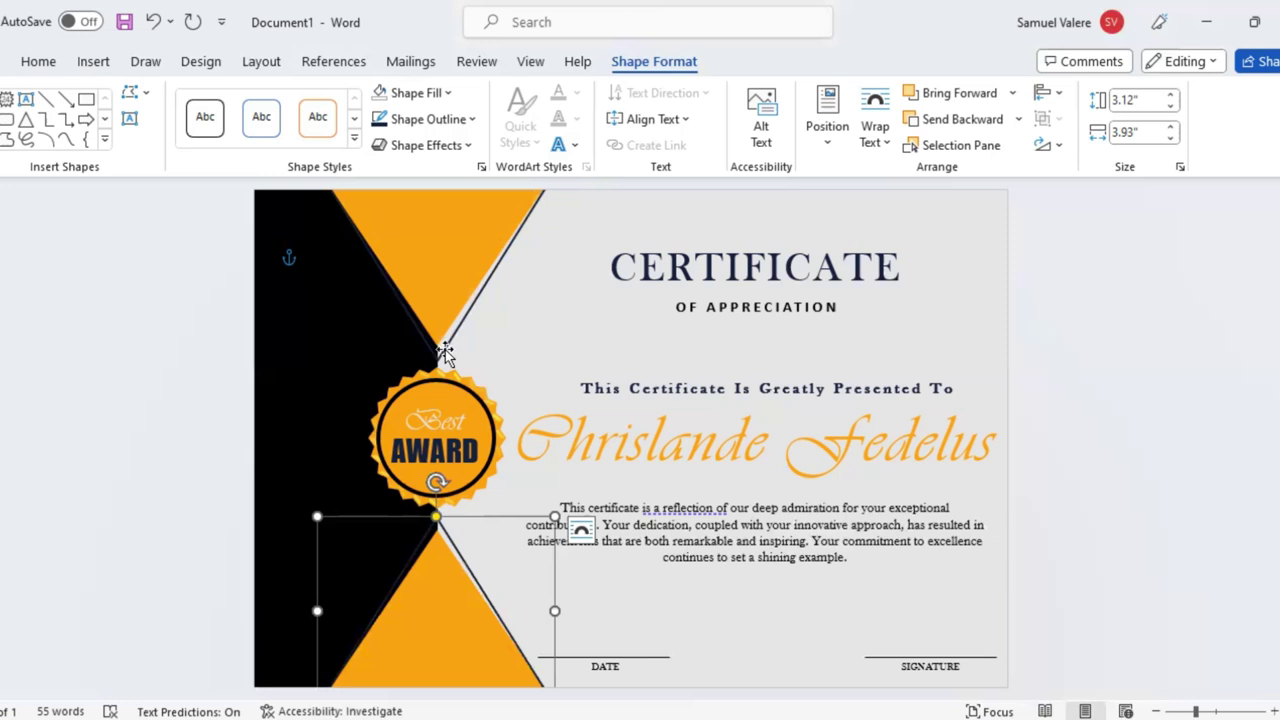
shift+click(445, 353)
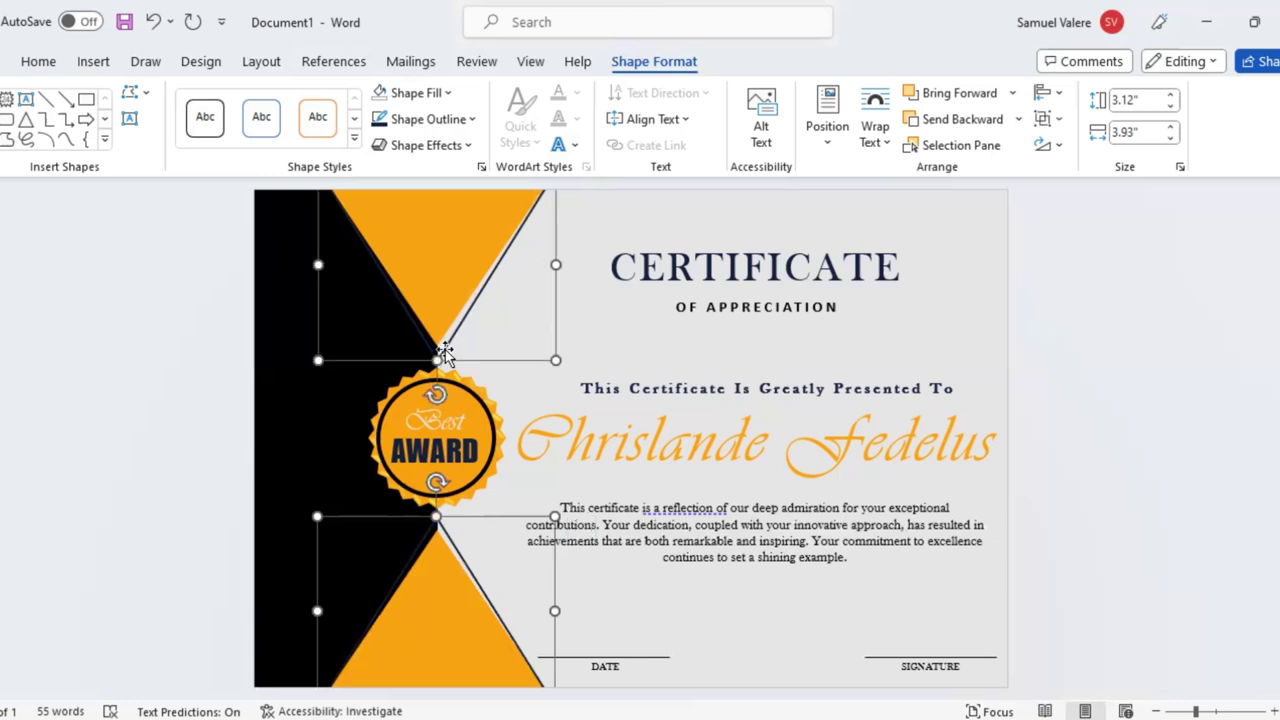
click(1067, 366)
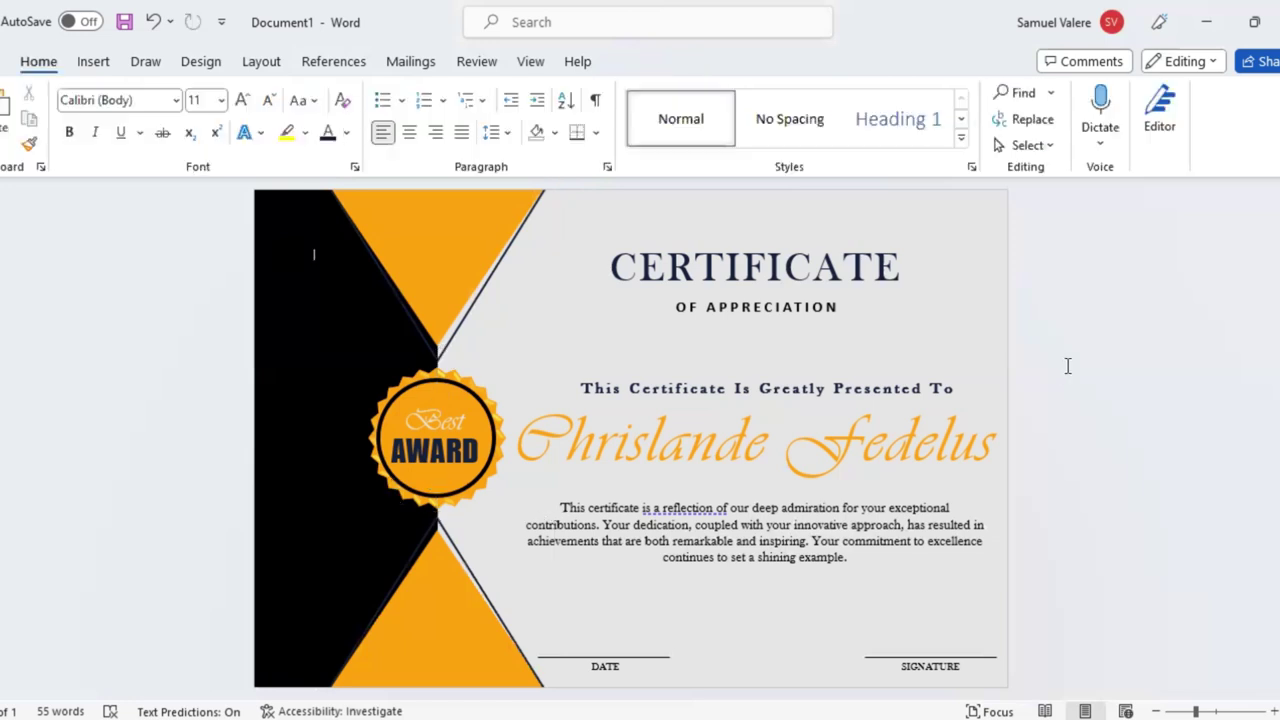